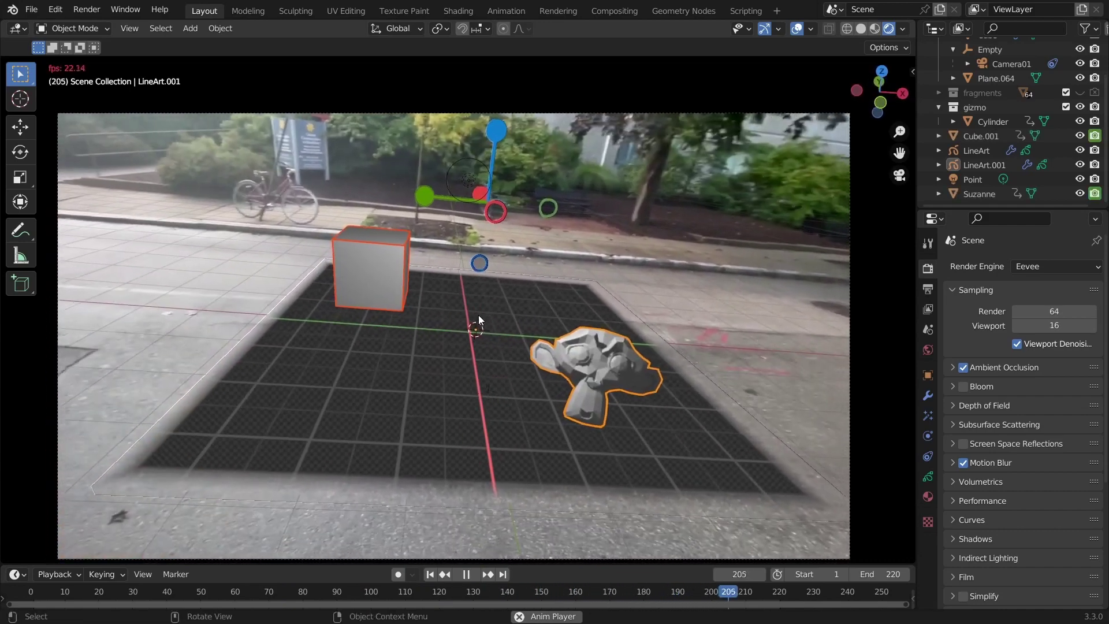
# Stop the finished tracking animation and scrub the timeline to frame 85.
pyautogui.press('space')
pyautogui.click(392, 590)
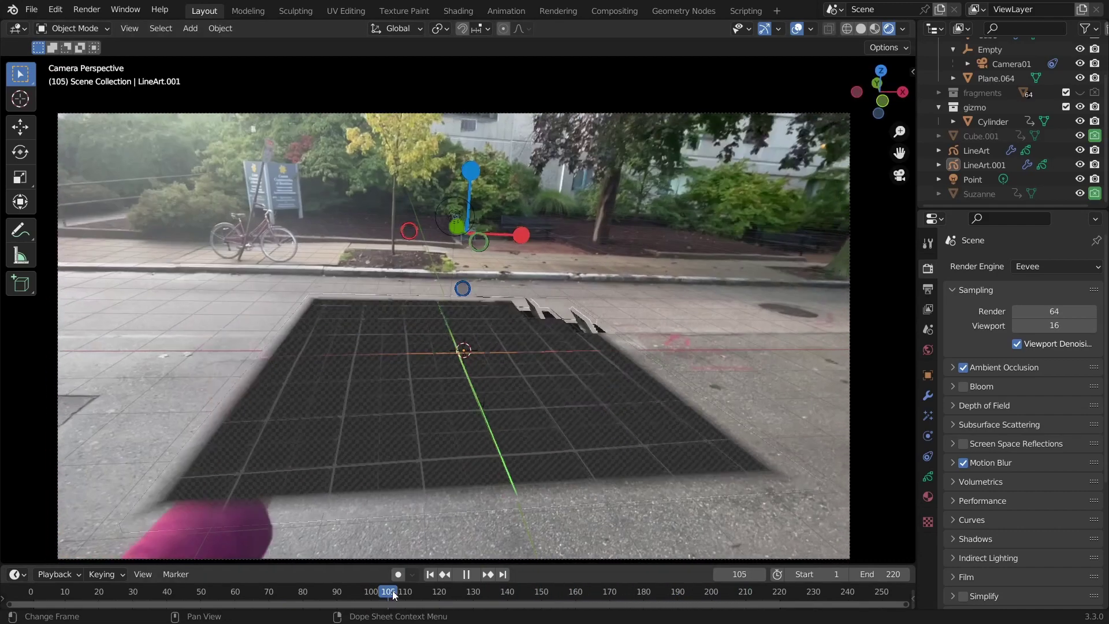
pyautogui.click(473, 574)
pyautogui.moveTo(452, 573); pyautogui.dragTo(320, 554)
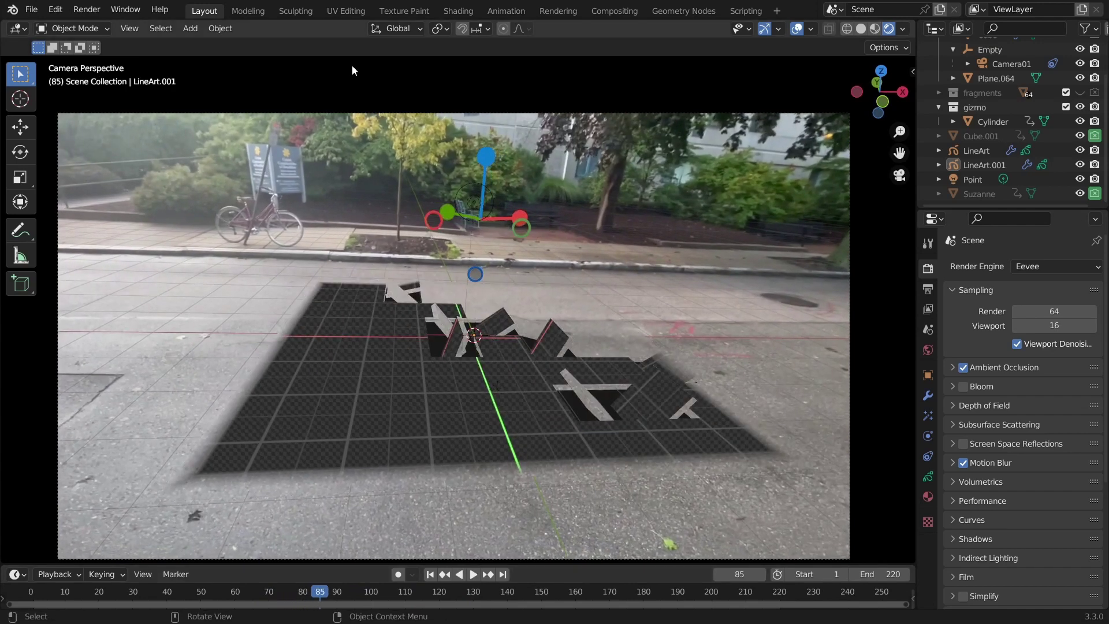
pyautogui.moveTo(501, 125)
pyautogui.mouseDown()
pyautogui.moveTo(432, 258)
pyautogui.moveTo(513, 132)
pyautogui.mouseUp()
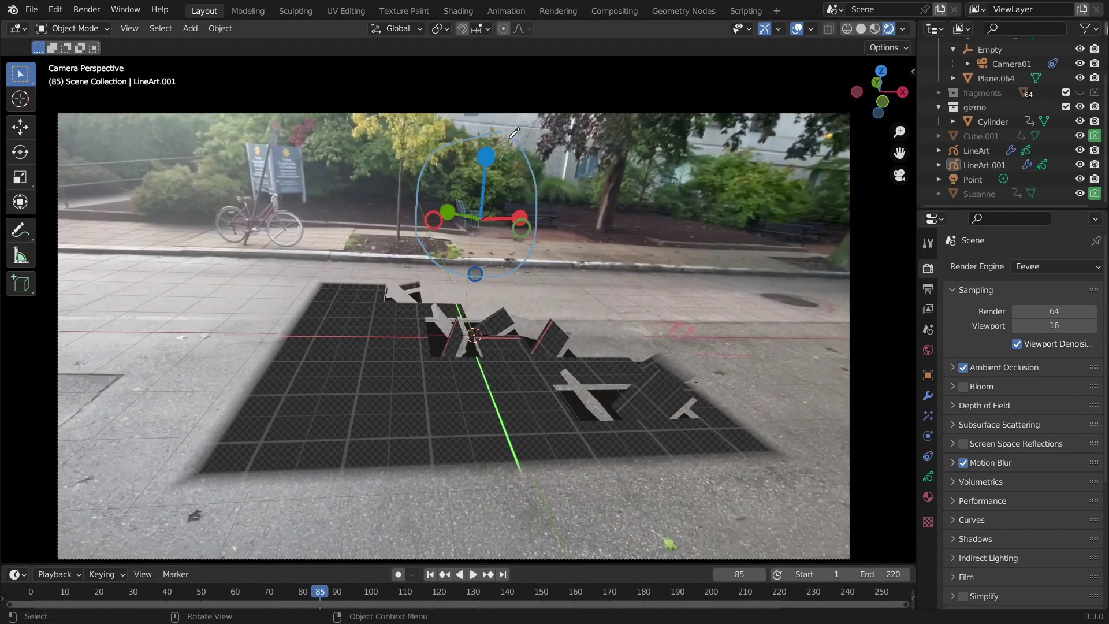
pyautogui.moveTo(838, 125)
pyautogui.mouseDown()
pyautogui.moveTo(868, 131)
pyautogui.moveTo(895, 114)
pyautogui.moveTo(906, 75)
pyautogui.moveTo(869, 70)
pyautogui.moveTo(849, 125)
pyautogui.mouseUp()
pyautogui.hotkey('ctrl', 'z')
pyautogui.hotkey('ctrl', 'z')
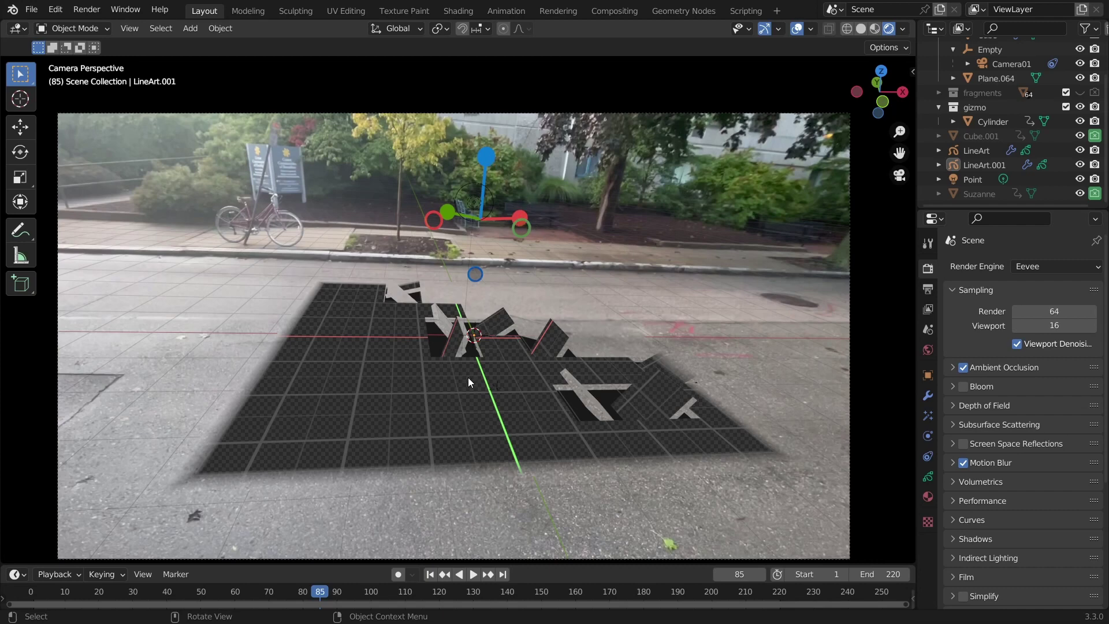
# Create a new General file without keeping the open scene and delete the default cube.
pyautogui.hotkey('ctrl', 'n')
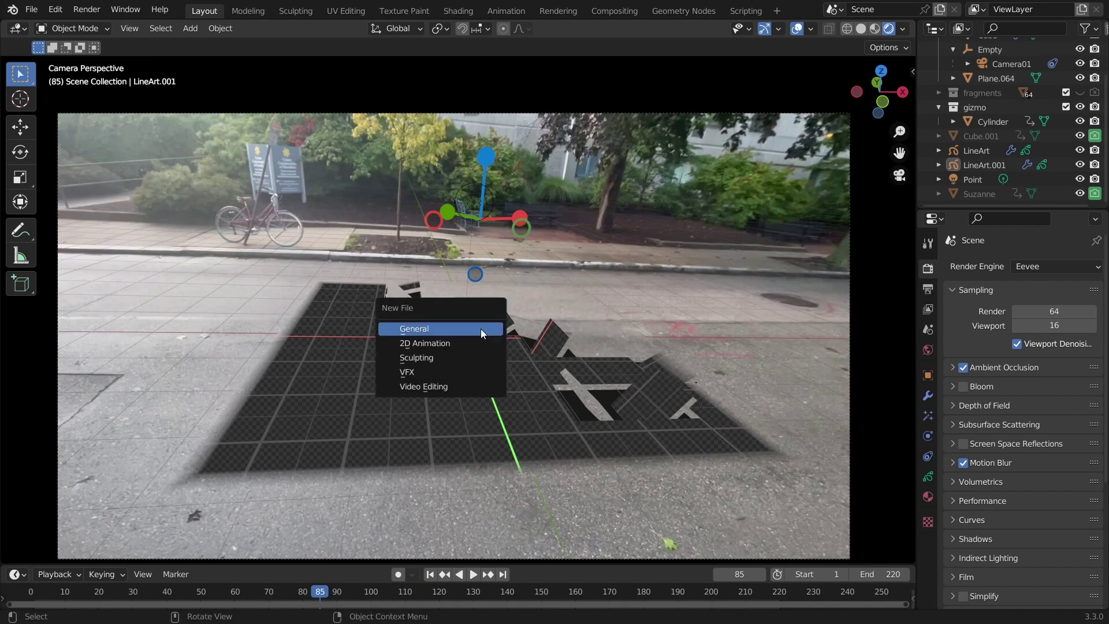
pyautogui.click(480, 328)
pyautogui.click(579, 336)
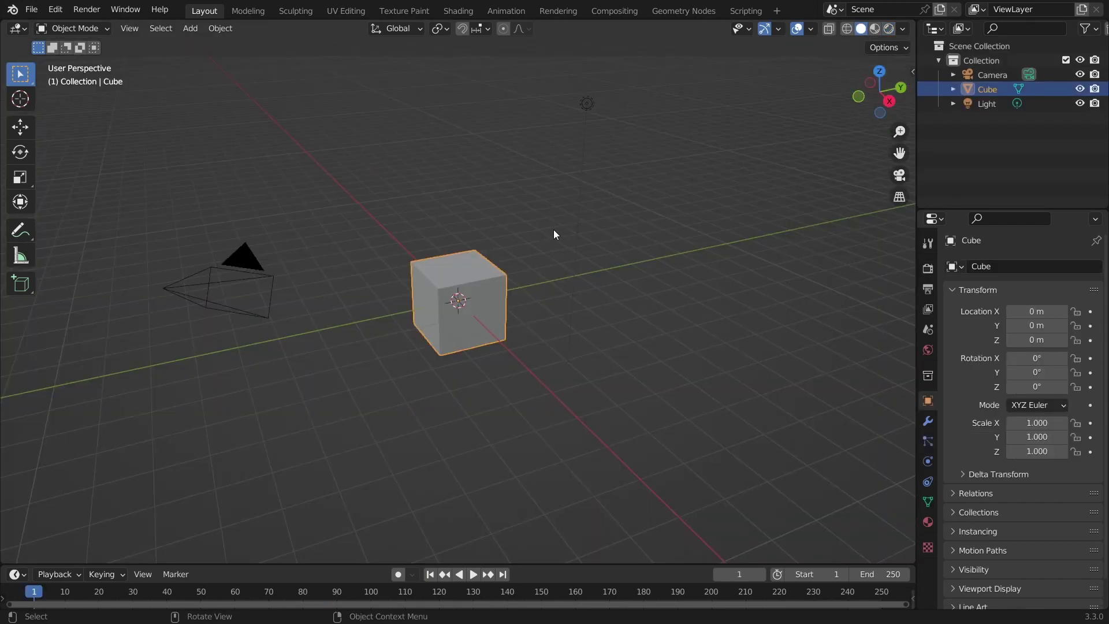
pyautogui.press('x')
pyautogui.click(479, 263)
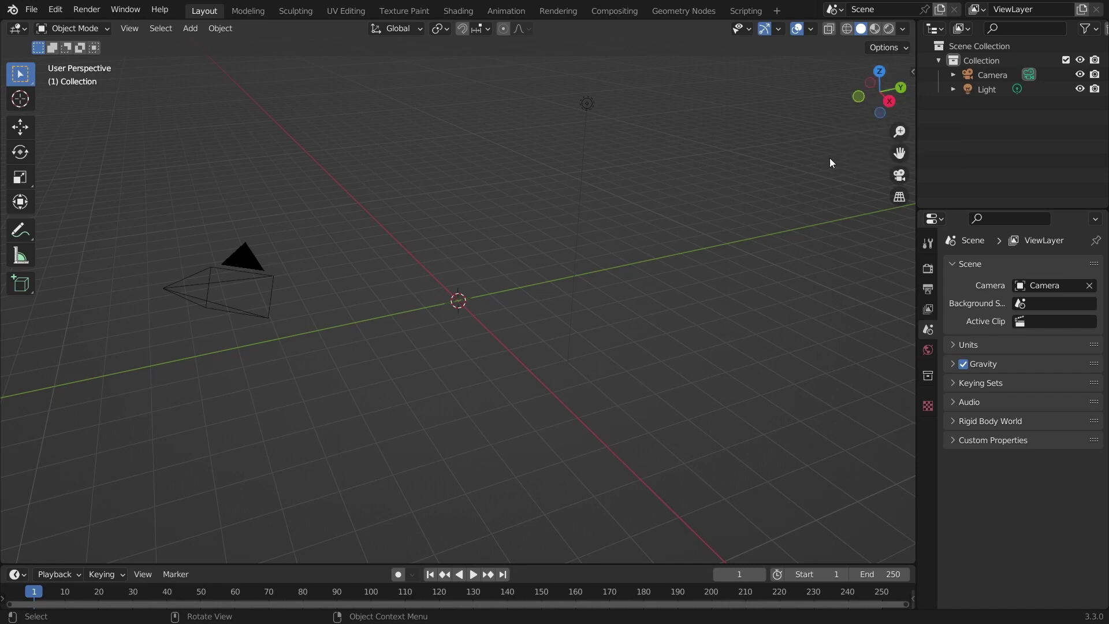
# Add a cylinder with a 0.043 m radius and raise it 1 m along Z.
pyautogui.hotkey('shift', 'a')
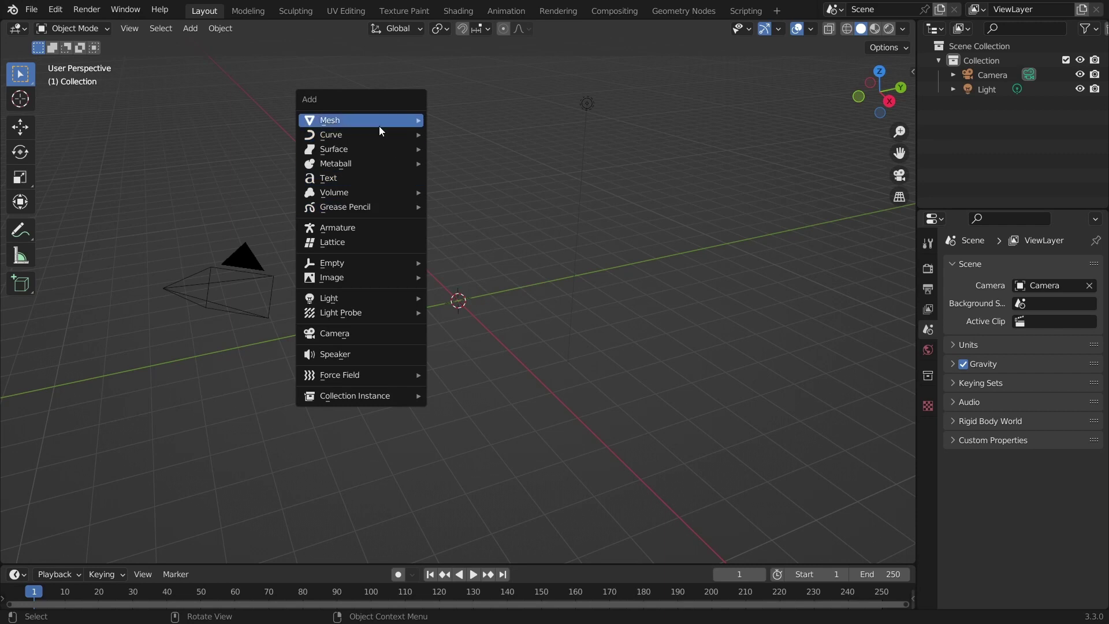
pyautogui.moveTo(381, 121)
pyautogui.click(490, 192)
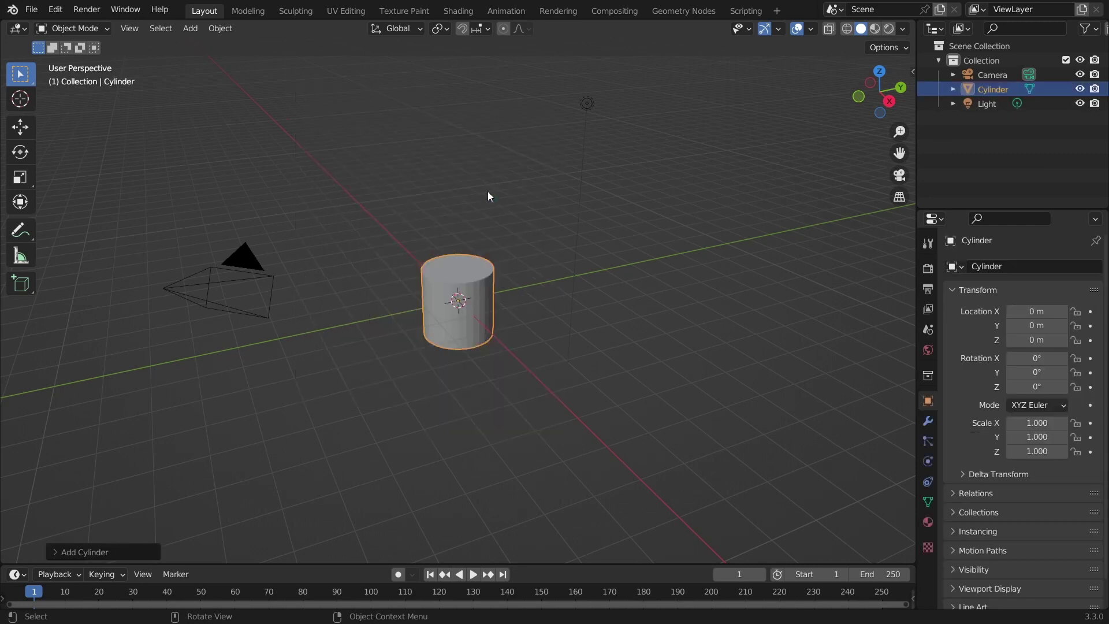
pyautogui.click(65, 553)
pyautogui.moveTo(180, 396); pyautogui.dragTo(743, 436)
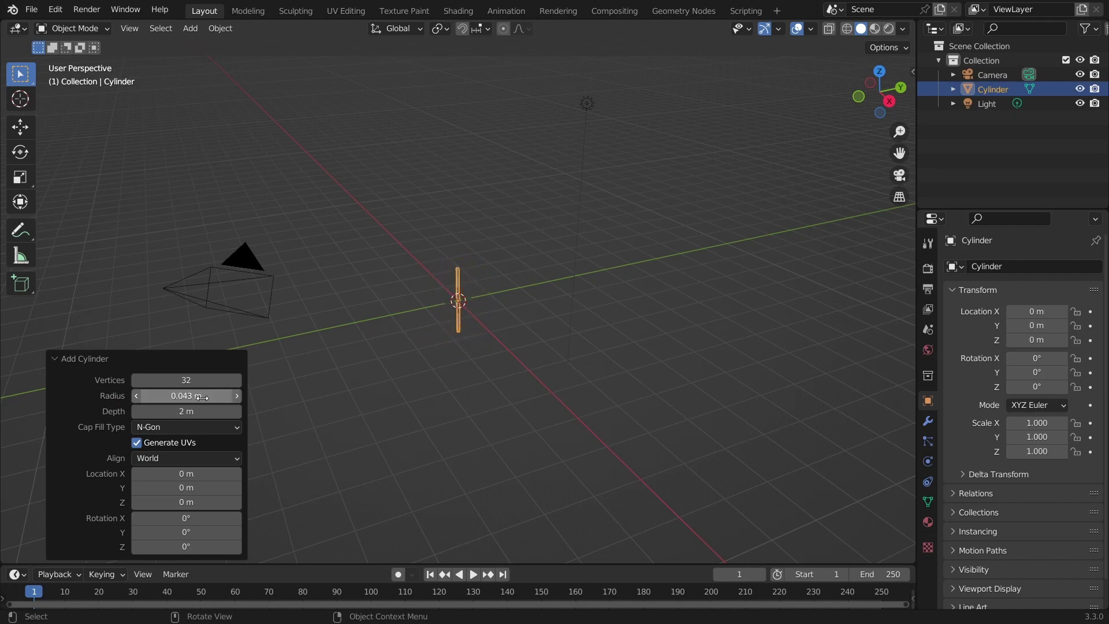
pyautogui.write('gz1')
pyautogui.press('Return')
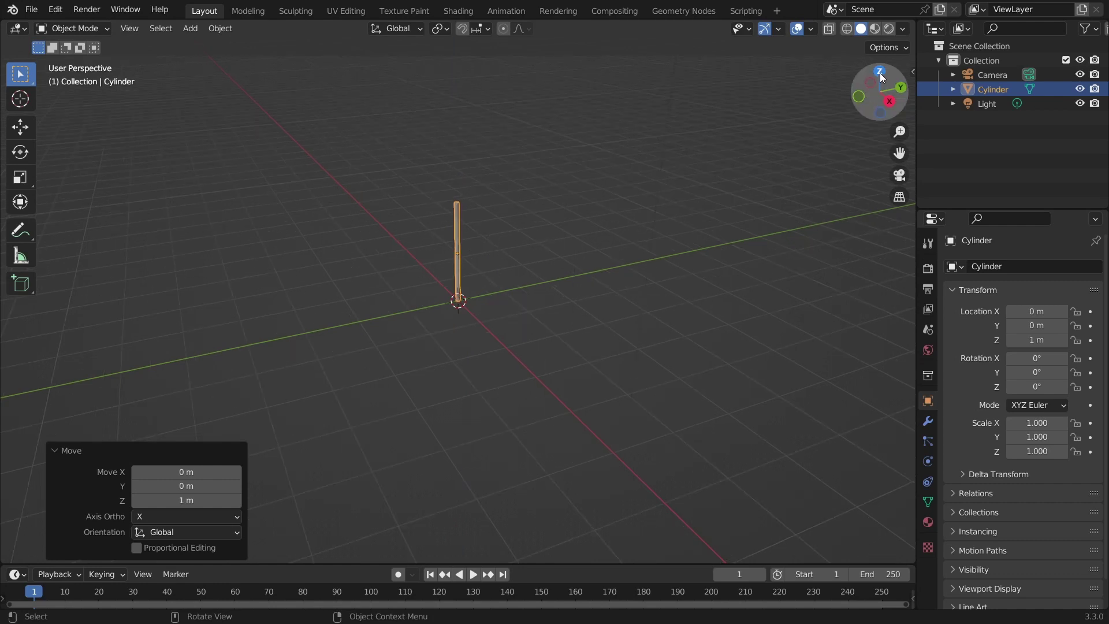
# Using the 3D cursor as pivot point, duplicate the cylinder in place and rotate the copy 90° about X and 90° about Z.
pyautogui.click(441, 28)
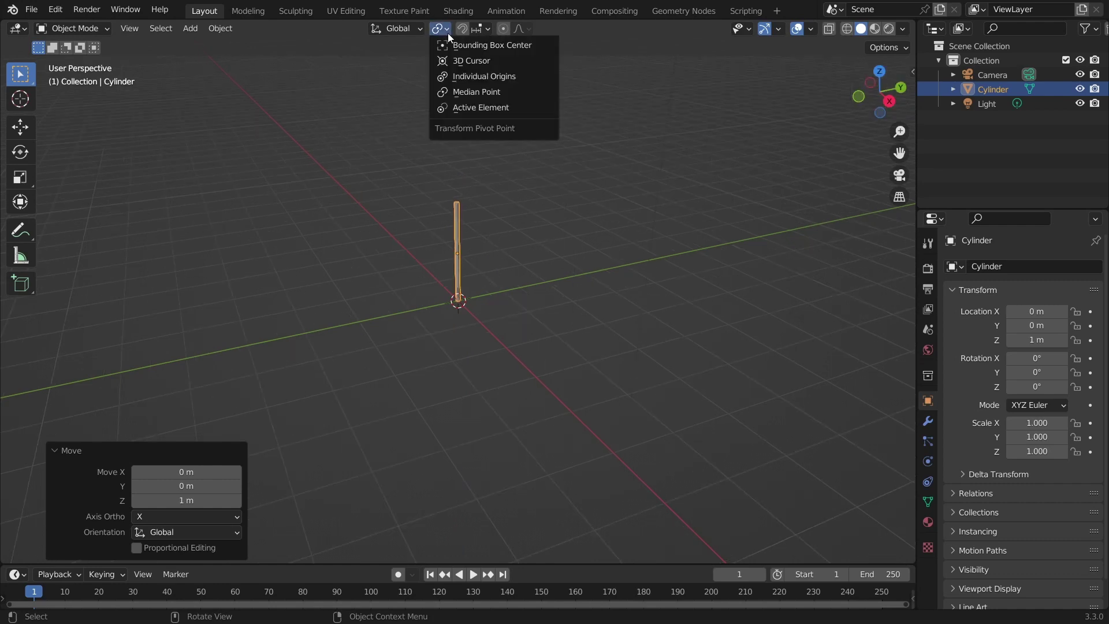
pyautogui.click(457, 60)
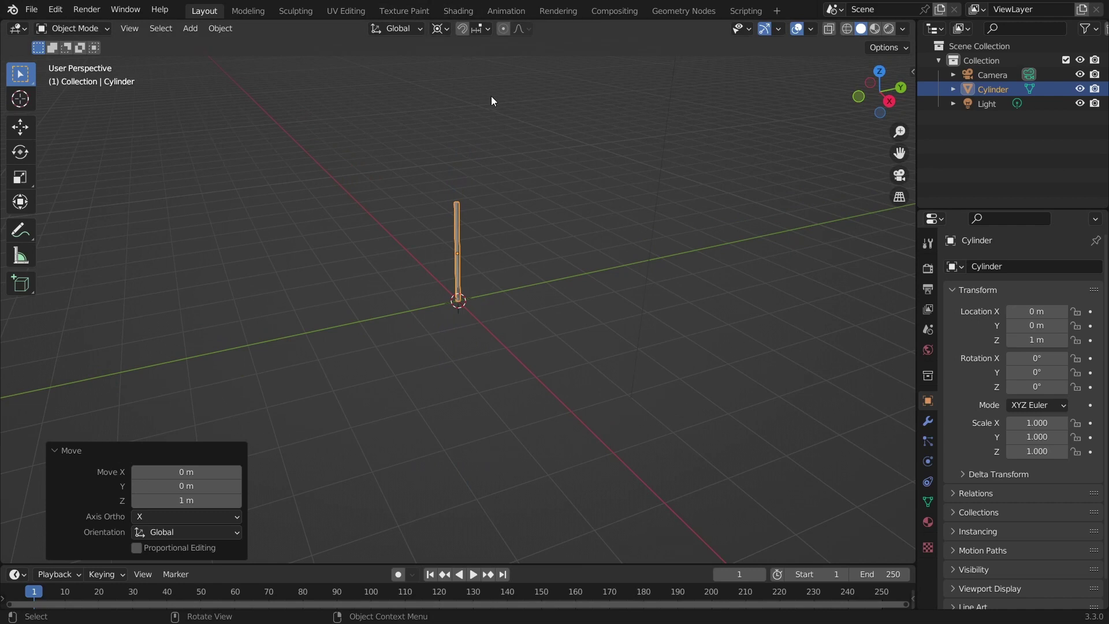
pyautogui.hotkey('shift', 'd')
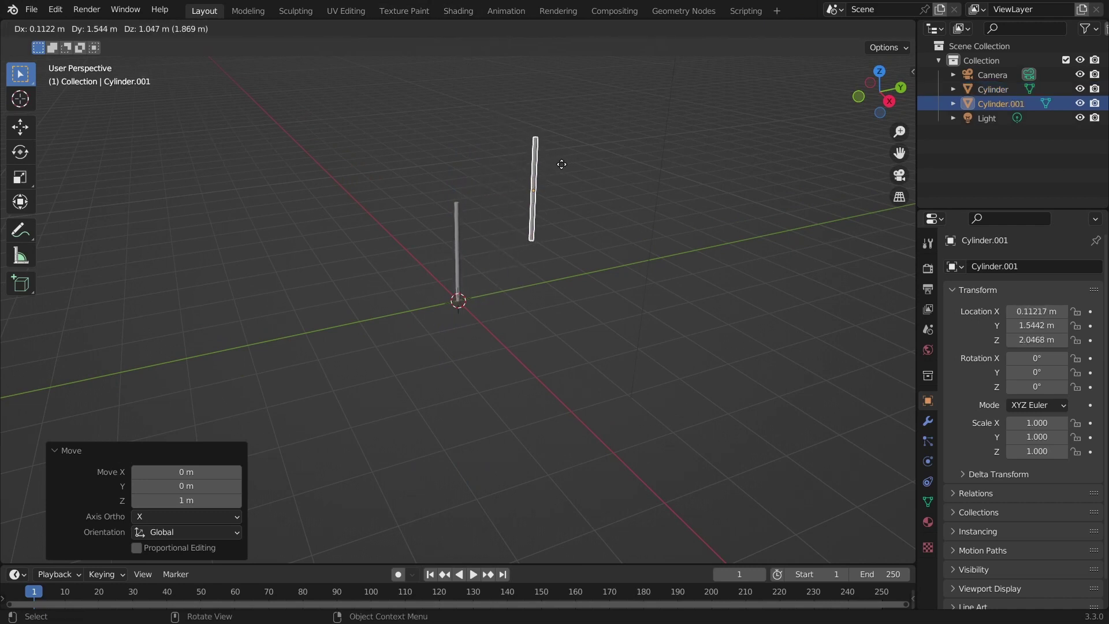
pyautogui.press('Escape')
pyautogui.press('r')
pyautogui.press('r')
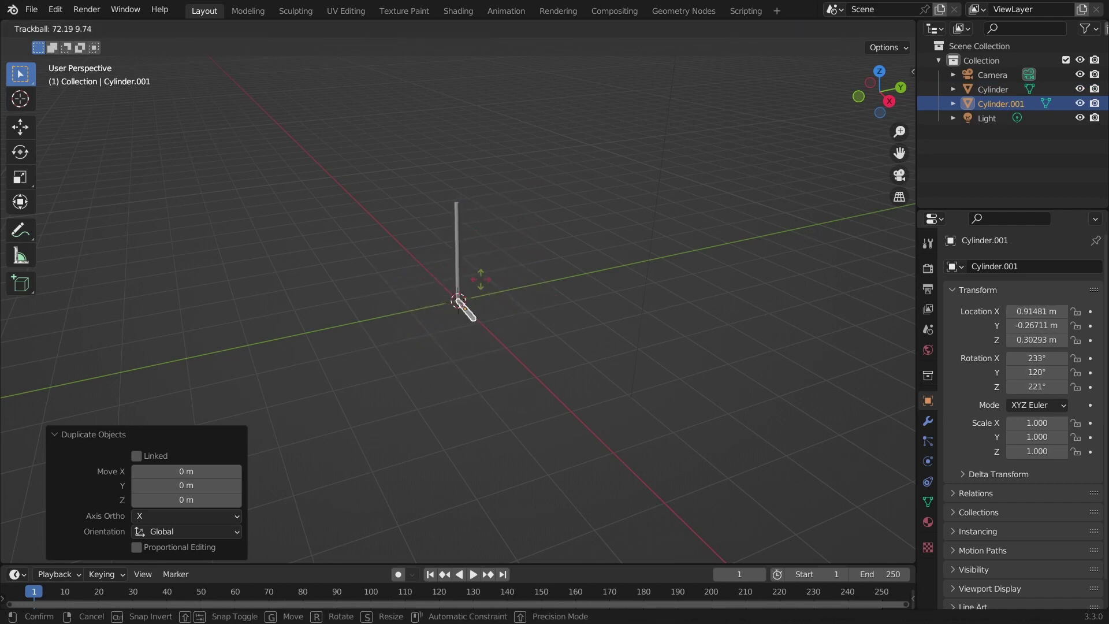
pyautogui.press('Escape')
pyautogui.write('rx')
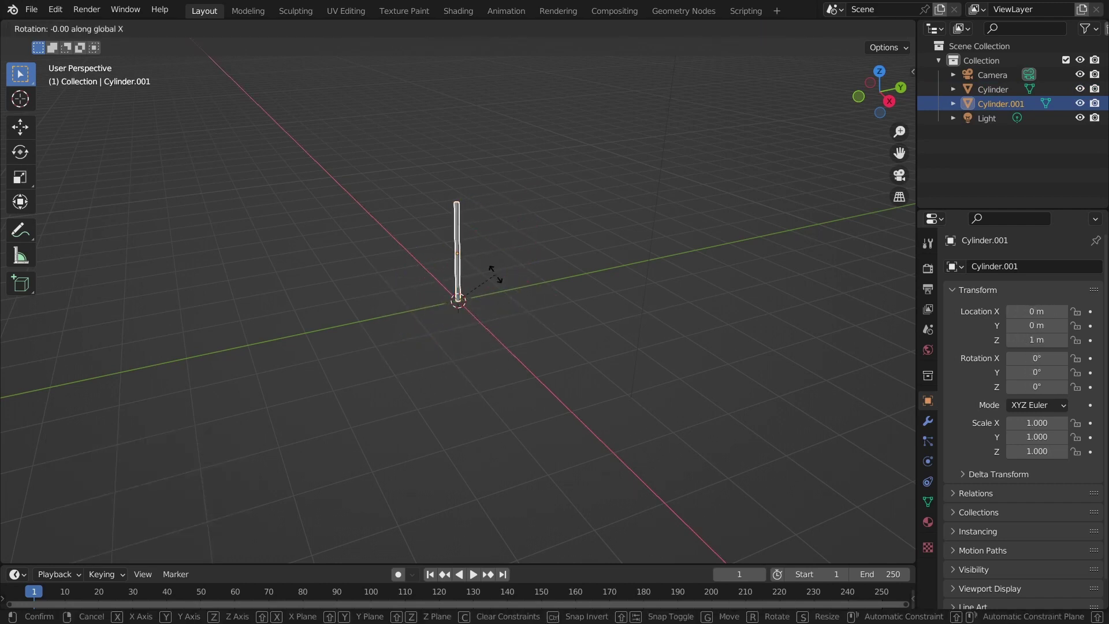
pyautogui.write('90')
pyautogui.press('Return')
pyautogui.write('rz90')
pyautogui.press('Return')
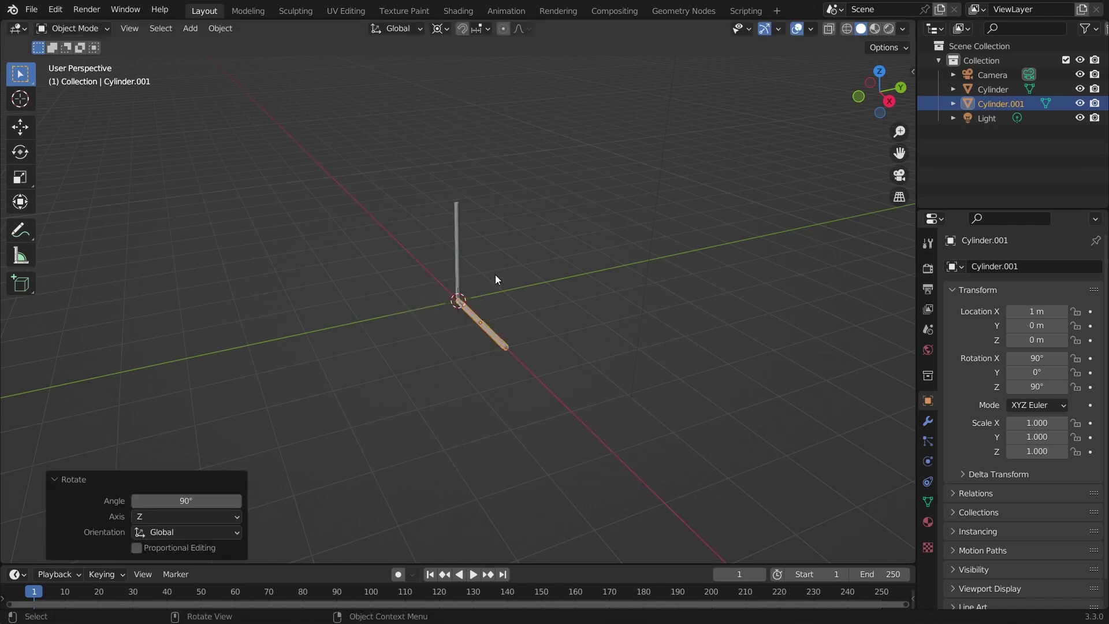
# Duplicate the X-axis rod in place and rotate the copy 90° about Z to form the Y-axis rod.
pyautogui.hotkey('shift', 'd')
pyautogui.press('Escape')
pyautogui.write('rz90')
pyautogui.press('Return')
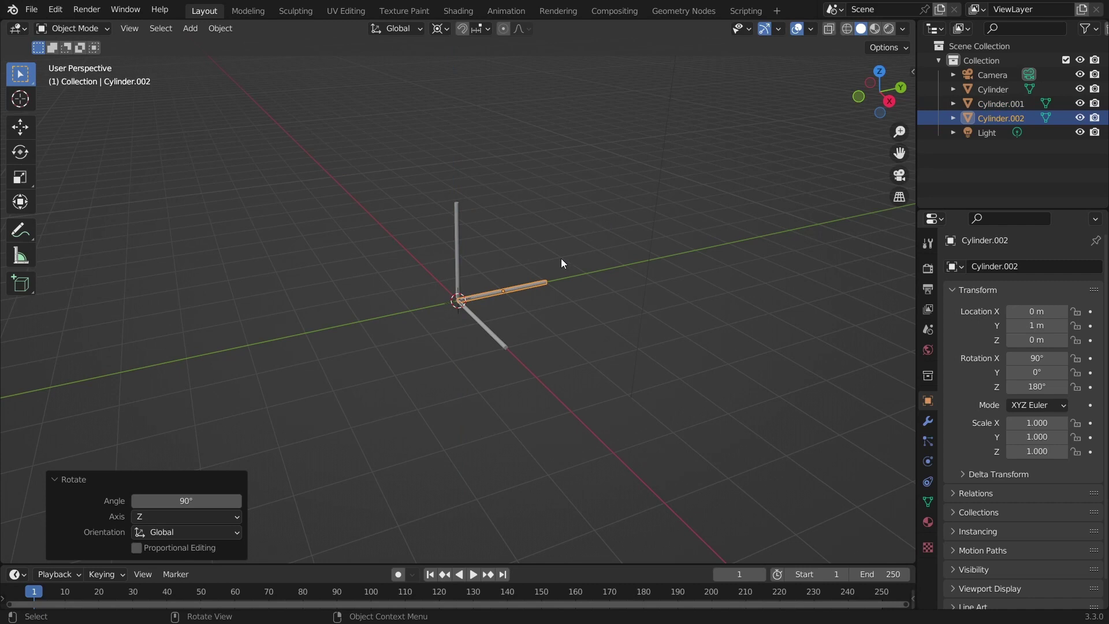
pyautogui.click(545, 258)
# Add a UV sphere with a 0.399 m radius and move it 2 m up along Z.
pyautogui.moveTo(533, 279); pyautogui.dragTo(516, 180, button='middle')
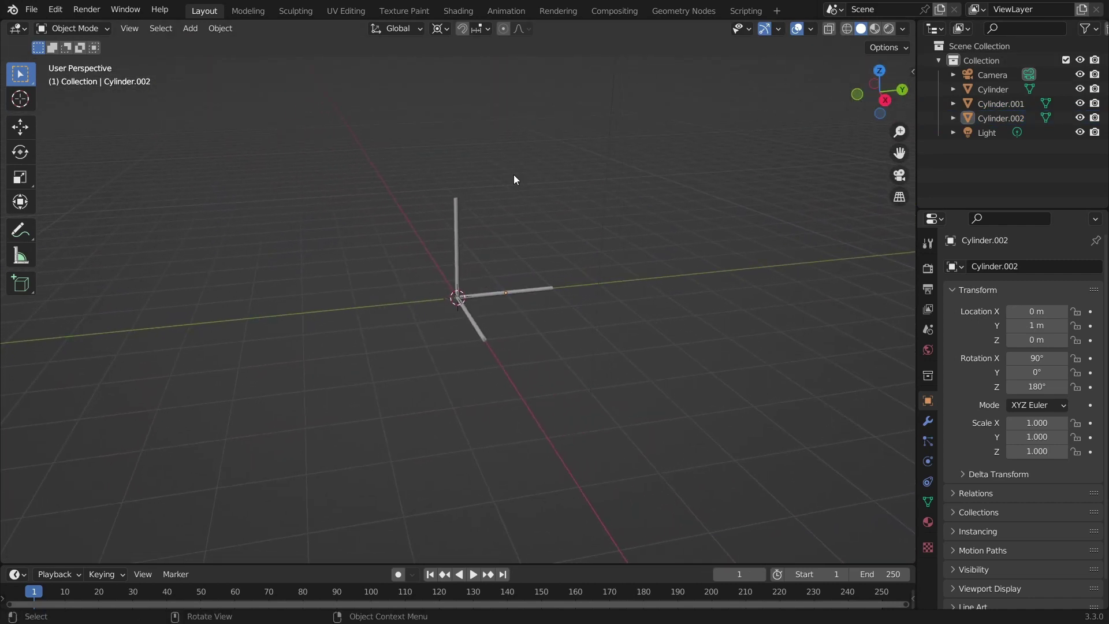
pyautogui.hotkey('shift', 'a')
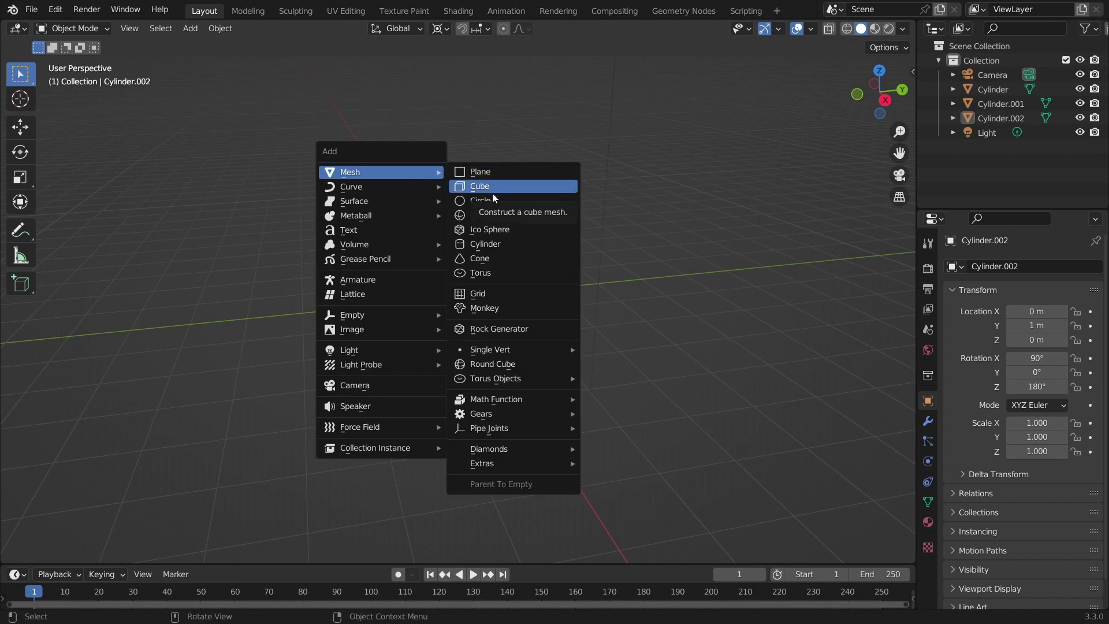
pyautogui.click(501, 216)
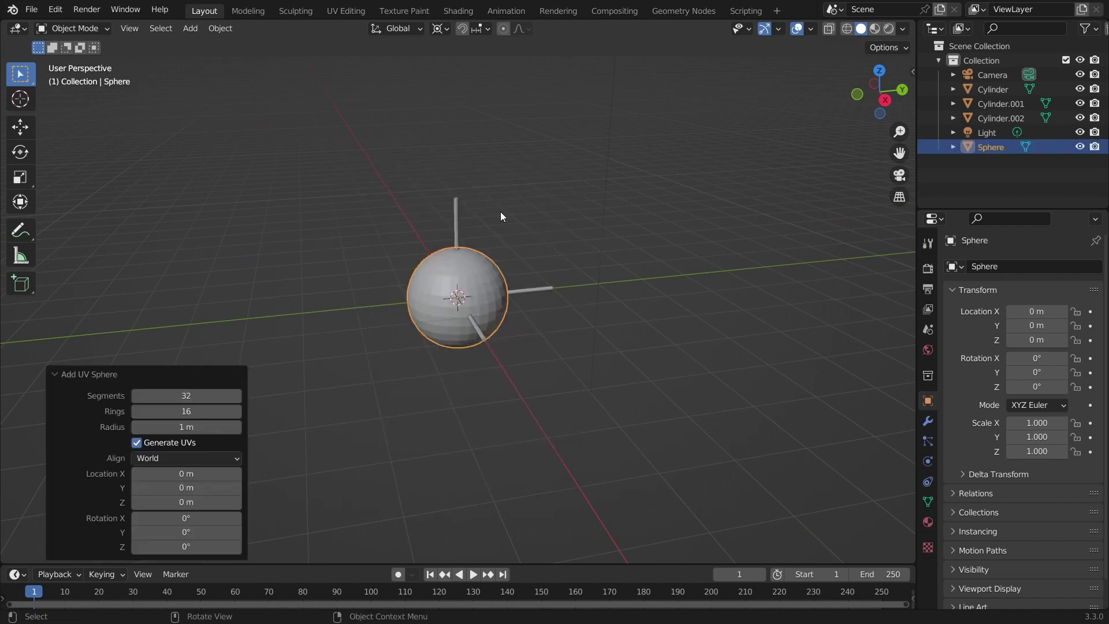
pyautogui.moveTo(186, 427); pyautogui.dragTo(948, 426)
pyautogui.write('gz')
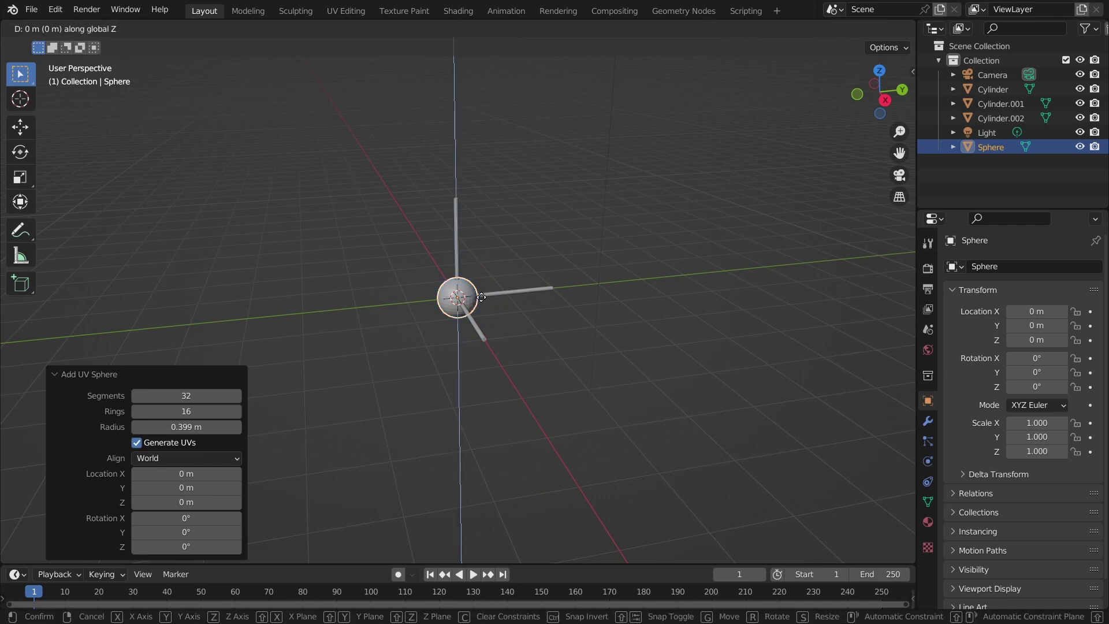
pyautogui.write('1')
pyautogui.press('BackSpace')
pyautogui.write('2')
pyautogui.press('Return')
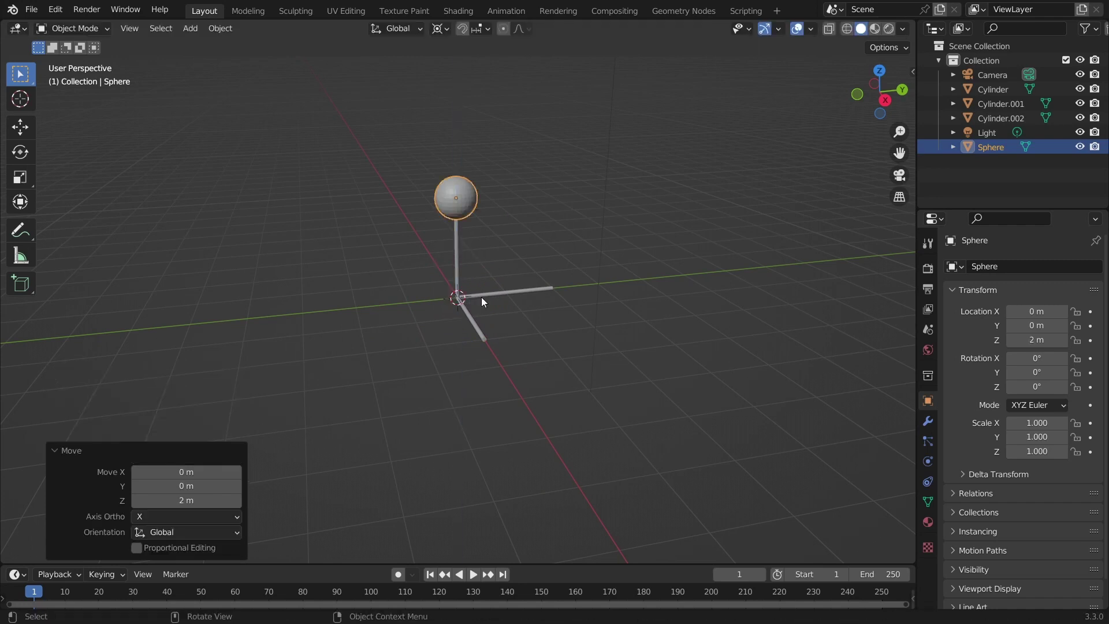
# Duplicate the sphere and move the copy -4 m along Z.
pyautogui.hotkey('shift', 'd')
pyautogui.write('z')
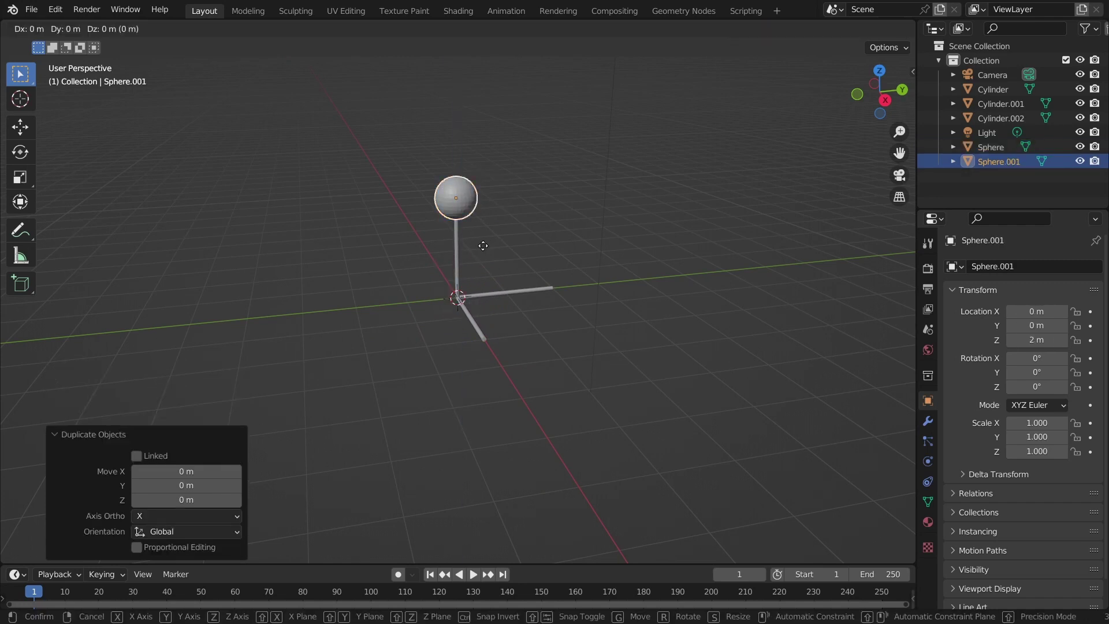
pyautogui.write('-4')
pyautogui.press('Return')
pyautogui.moveTo(476, 222); pyautogui.dragTo(463, 358)
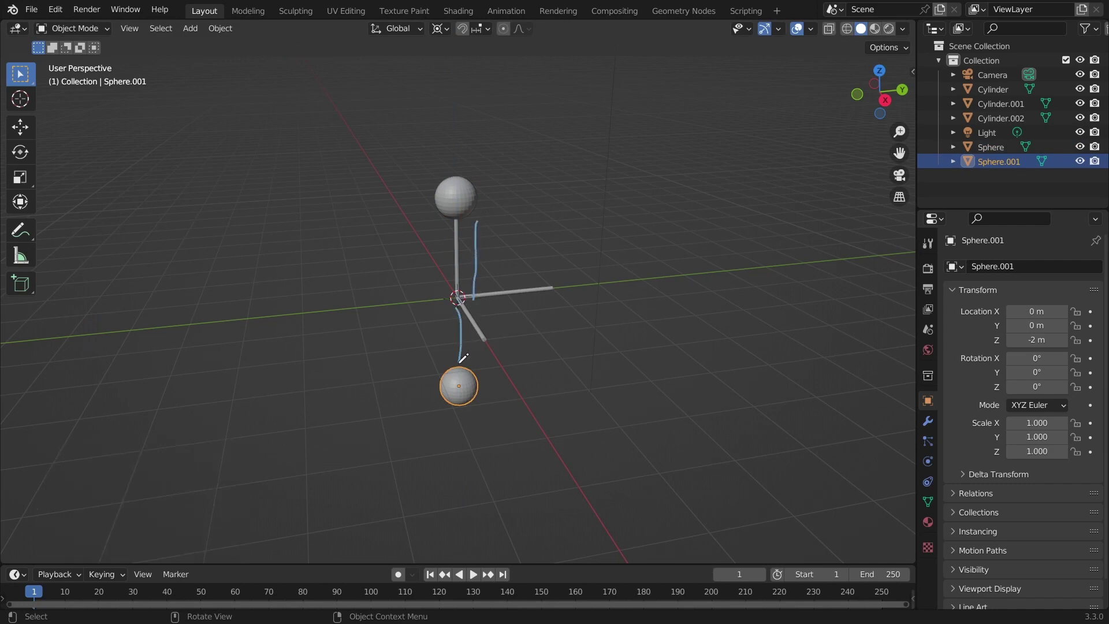
pyautogui.hotkey('ctrl', 'z')
pyautogui.hotkey('ctrl', 'z')
# Duplicate the two Z-axis spheres in place and rotate the copies 90° about X.
pyautogui.keyDown('shift'); pyautogui.click(462, 218); pyautogui.keyUp('shift')
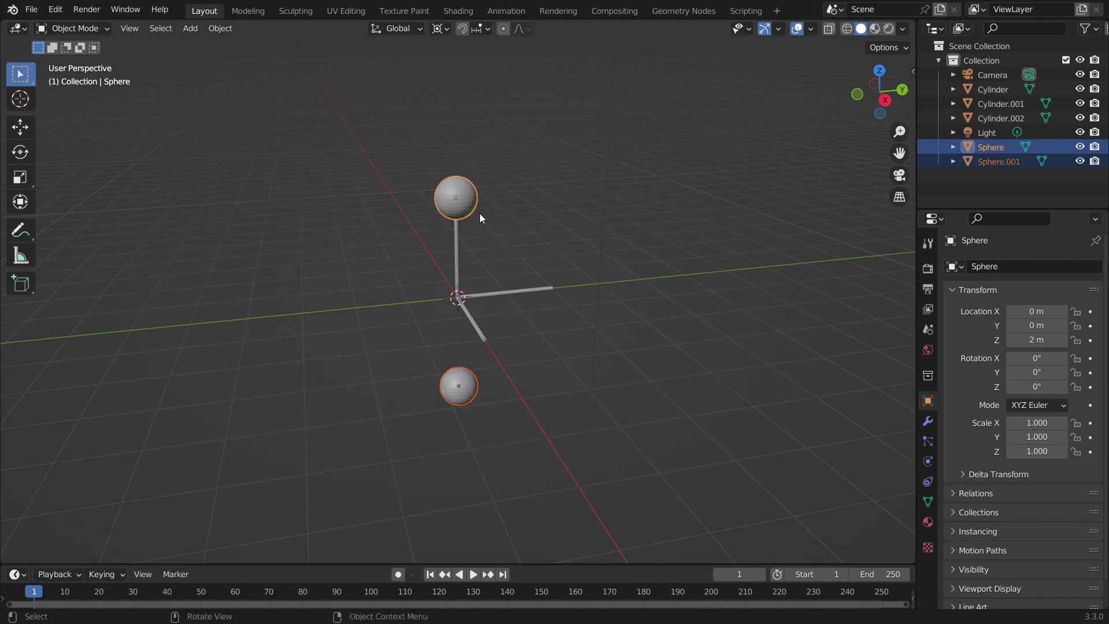
pyautogui.hotkey('shift', 'd')
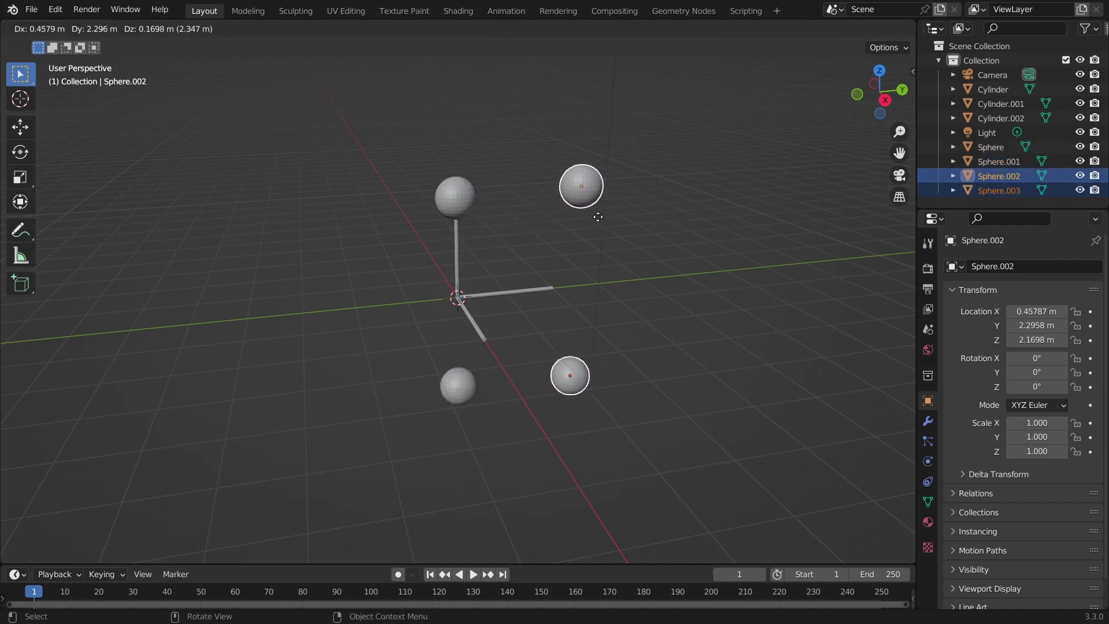
pyautogui.rightClick(601, 221)
pyautogui.press('r')
pyautogui.press('x')
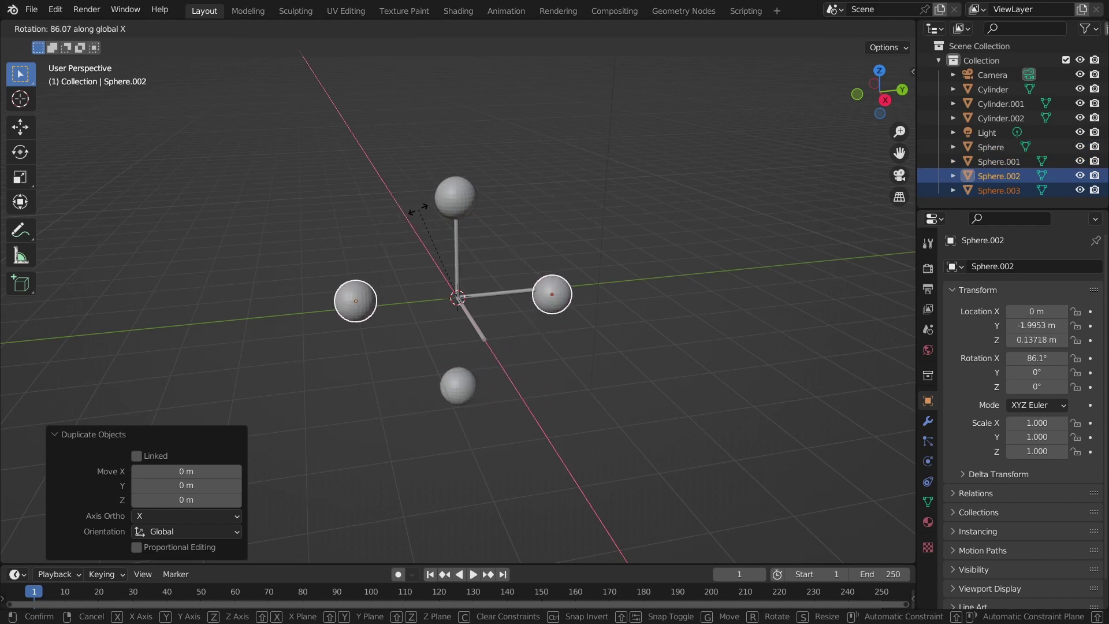
pyautogui.write('90')
pyautogui.press('Return')
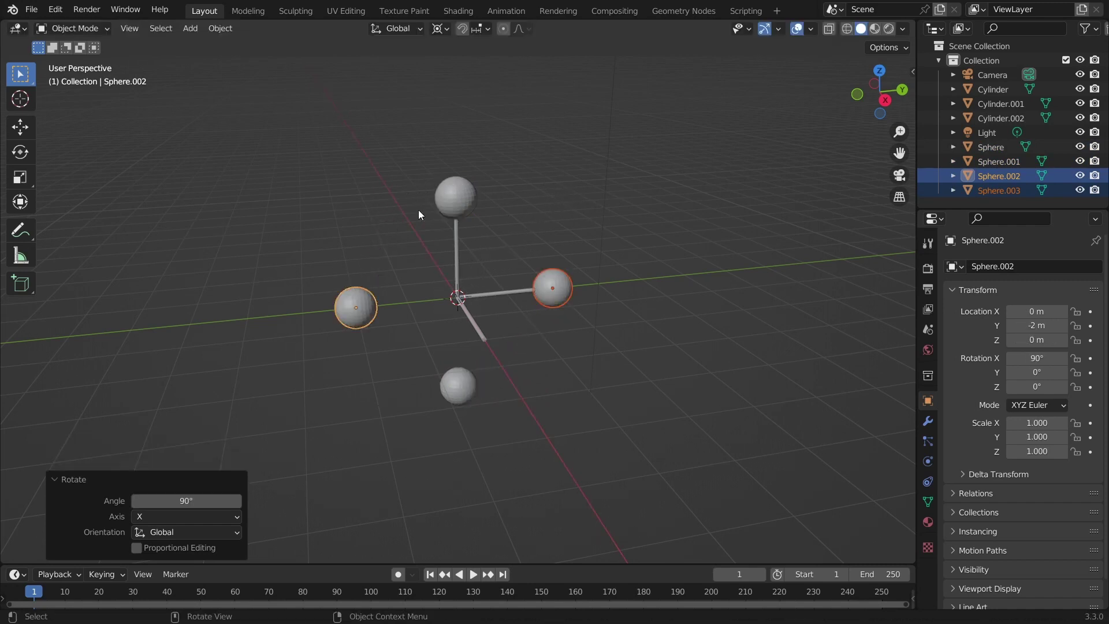
# Duplicate the Y-axis sphere pair in place and rotate the copies 90° about Z onto the X axis.
pyautogui.hotkey('shift', 'd')
pyautogui.rightClick(470, 223)
pyautogui.write('rz90')
pyautogui.press('Return')
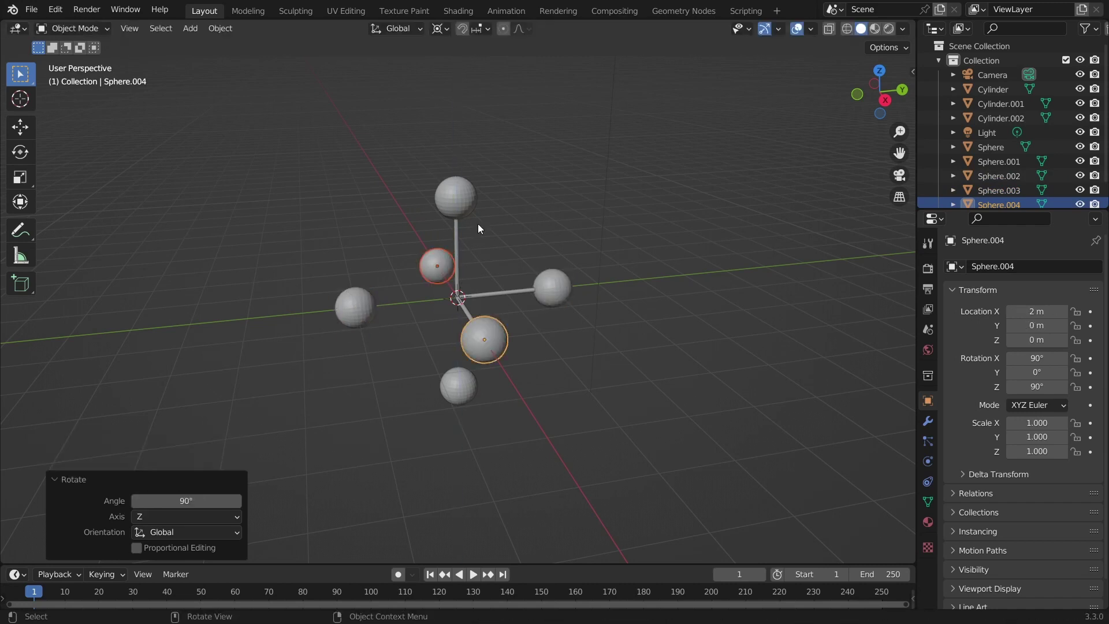
pyautogui.click(699, 290)
# Select all six spheres and apply Shade Smooth to them.
pyautogui.moveTo(699, 290); pyautogui.dragTo(431, 282, button='middle')
pyautogui.scroll(1, 435, 256)
pyautogui.click(416, 263)
pyautogui.keyDown('shift'); pyautogui.click(338, 298); pyautogui.keyUp('shift')
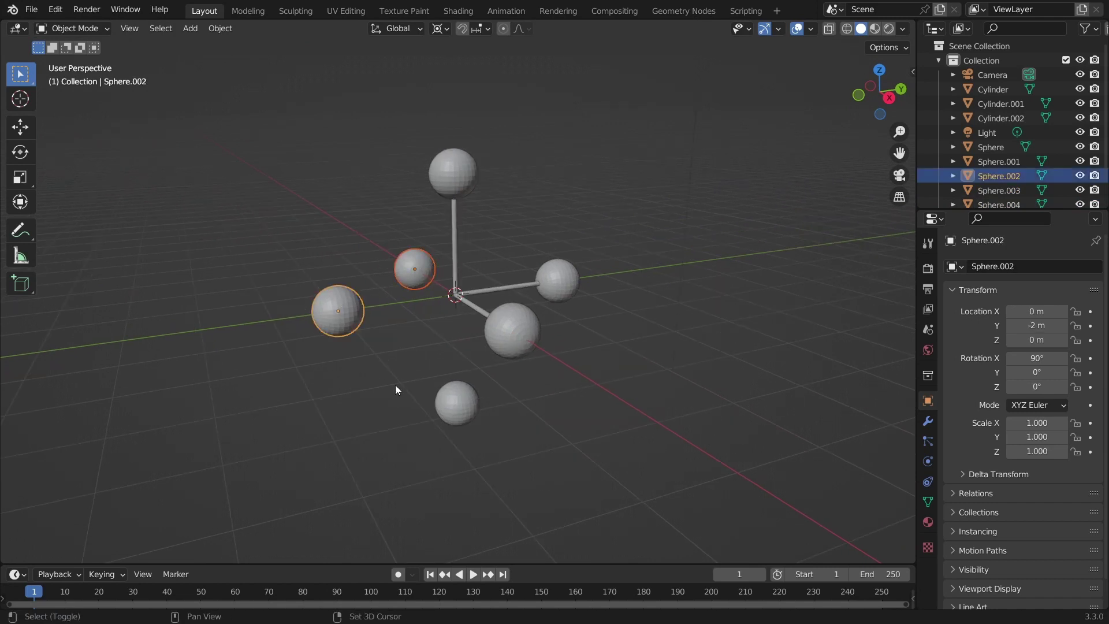
pyautogui.keyDown('shift'); pyautogui.click(444, 411); pyautogui.keyUp('shift')
pyautogui.keyDown('shift'); pyautogui.click(538, 337); pyautogui.keyUp('shift')
pyautogui.keyDown('shift'); pyautogui.click(559, 281); pyautogui.keyUp('shift')
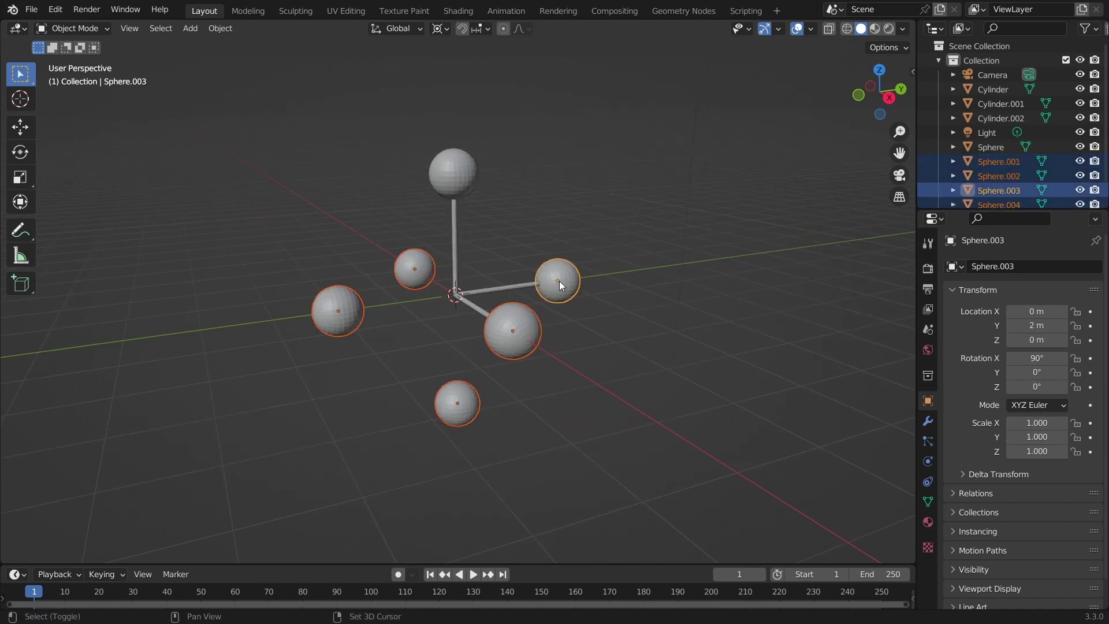
pyautogui.keyDown('shift'); pyautogui.click(452, 160); pyautogui.keyUp('shift')
pyautogui.rightClick(451, 160)
pyautogui.click(452, 159)
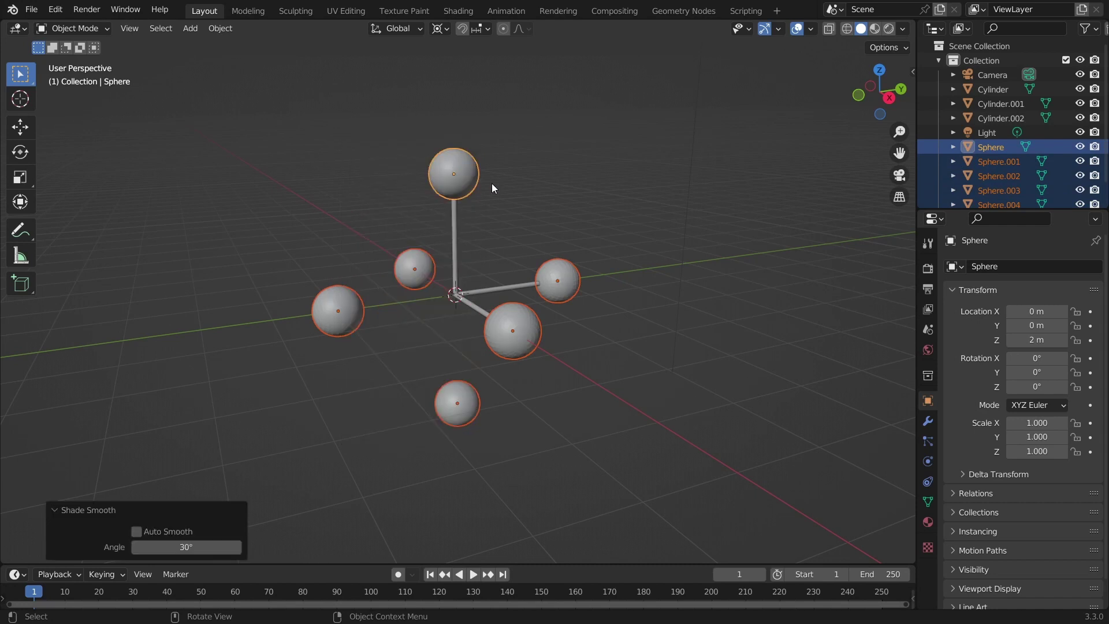
pyautogui.click(512, 181)
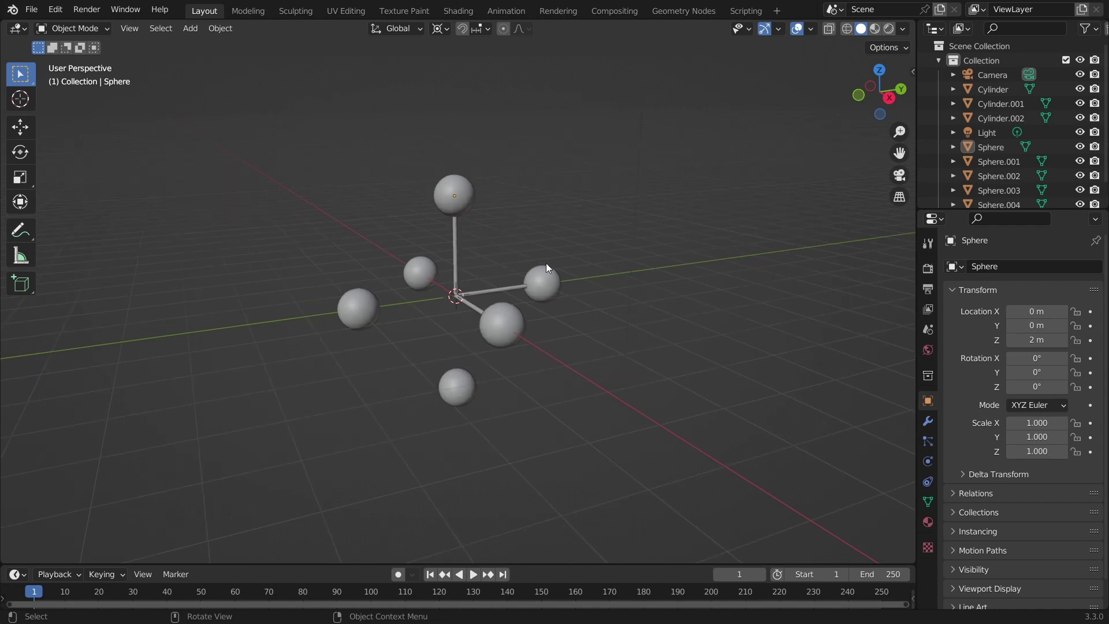
# Delete the default light from the scene.
pyautogui.moveTo(548, 266); pyautogui.dragTo(439, 302, button='middle')
pyautogui.scroll(-3, 478, 292)
pyautogui.moveTo(502, 194); pyautogui.dragTo(581, 106)
pyautogui.press('x')
pyautogui.click(581, 106)
pyautogui.scroll(3, 481, 280)
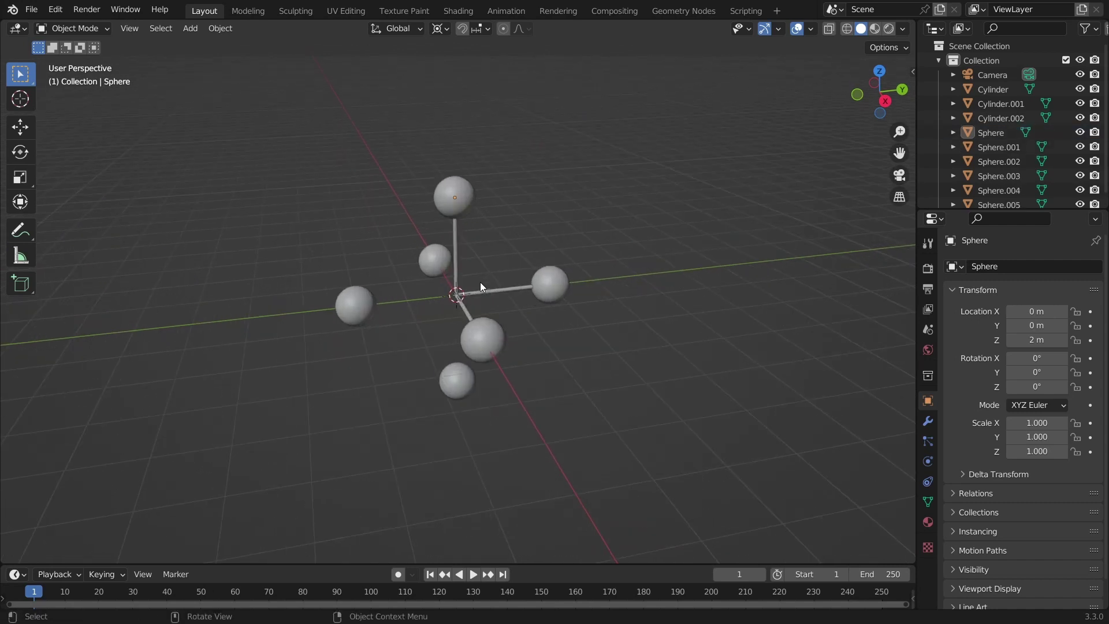
# In the Shading workspace, create a new material for the upper Z-axis sphere and switch the viewport to Rendered shading.
pyautogui.click(458, 11)
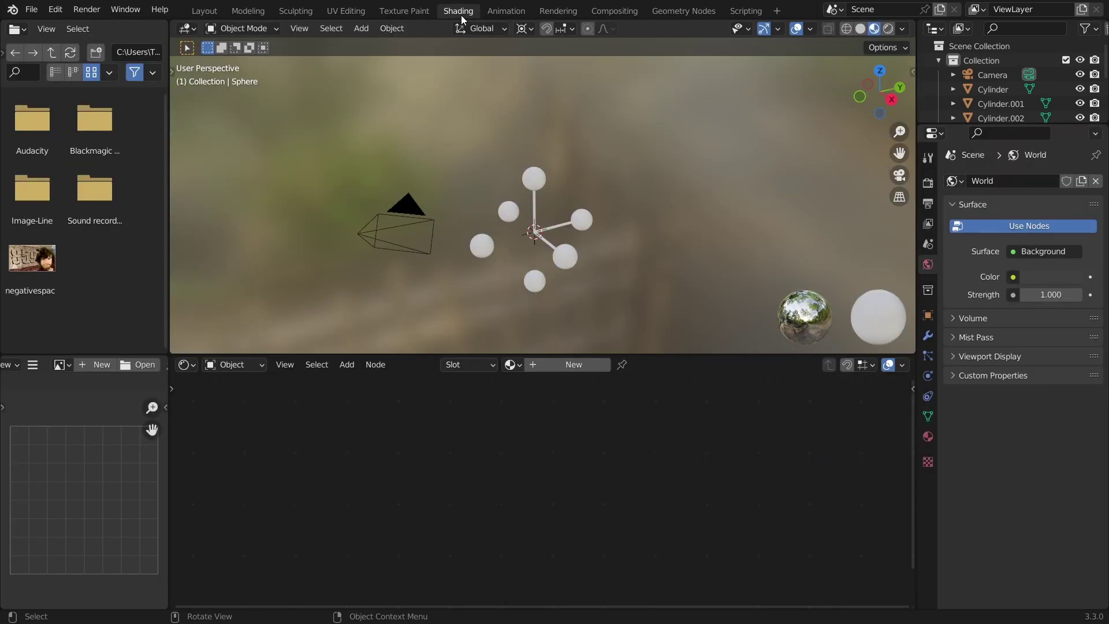
pyautogui.click(546, 367)
pyautogui.click(887, 28)
pyautogui.scroll(2, 628, 217)
pyautogui.moveTo(577, 214); pyautogui.dragTo(606, 165, button='middle')
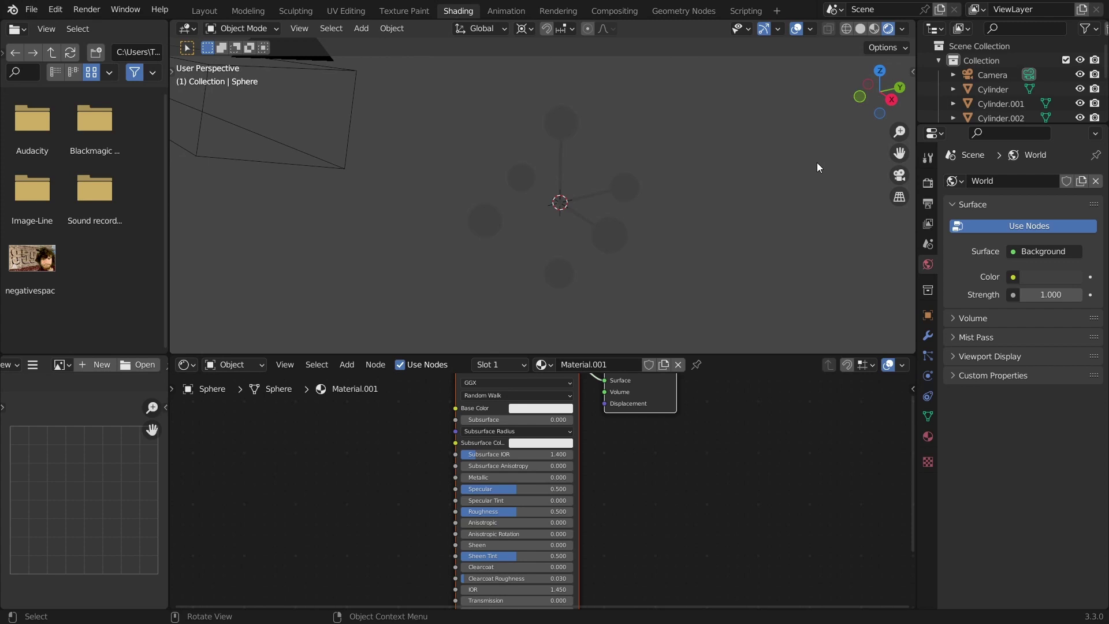
# Delete the Principled BSDF node and rename the upper sphere's material blue.
pyautogui.click(486, 417)
pyautogui.press('x')
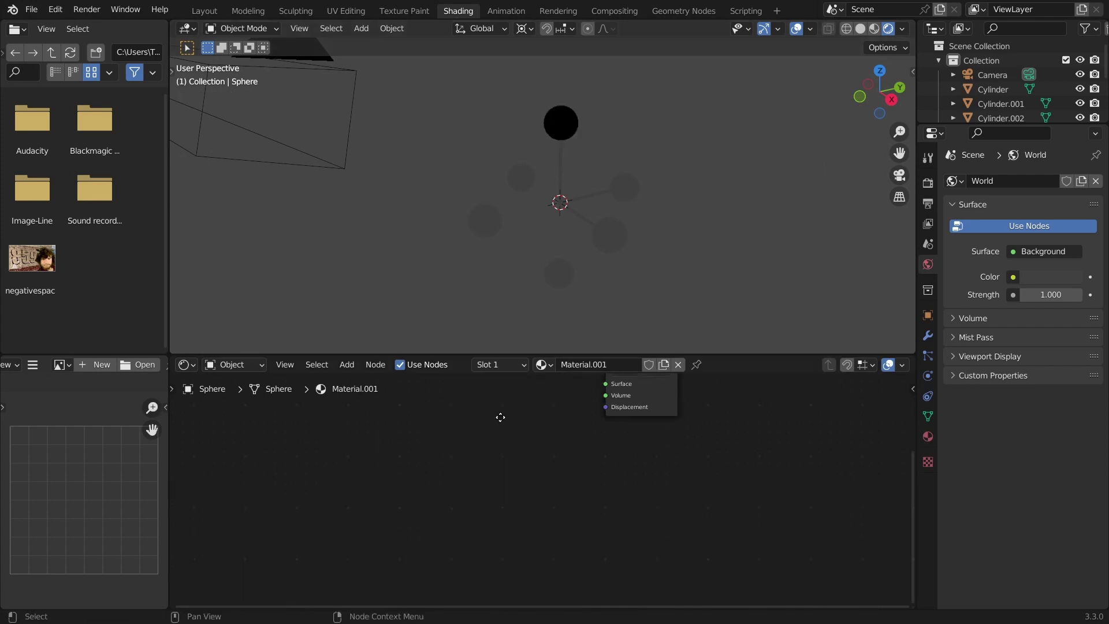
pyautogui.click(580, 364)
pyautogui.write('blue')
pyautogui.press('Return')
# Add an RGB node set to a medium blue and connect its Color output to the Material Output's Surface.
pyautogui.scroll(2, 543, 408)
pyautogui.hotkey('shift', 'a')
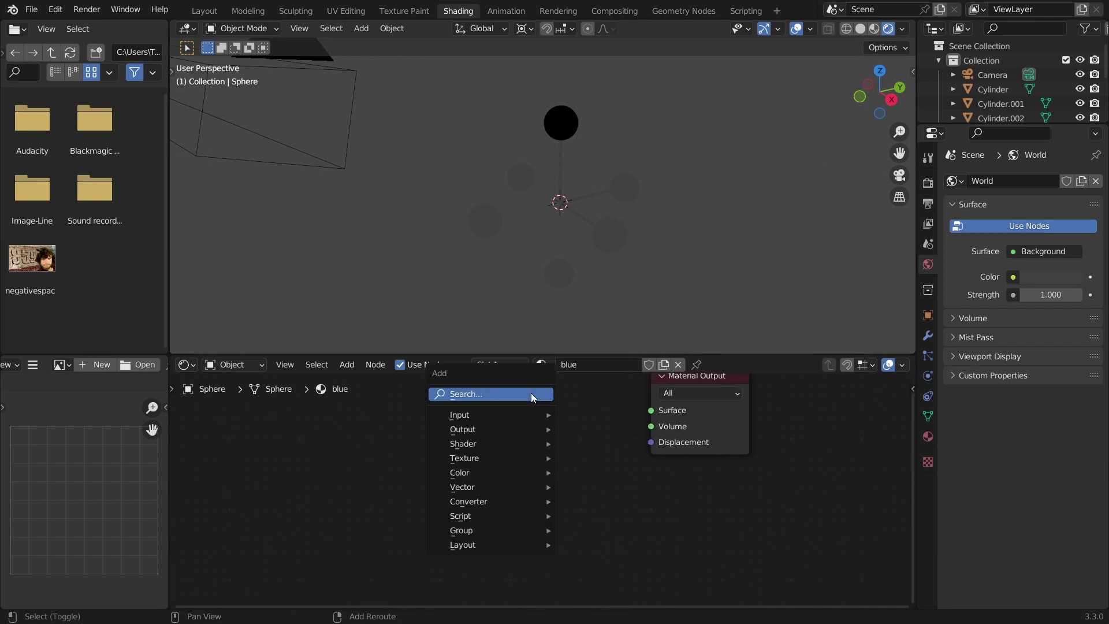
pyautogui.click(531, 393)
pyautogui.write('rgb')
pyautogui.press('Return')
pyautogui.click(469, 417)
pyautogui.moveTo(539, 414); pyautogui.dragTo(651, 410)
pyautogui.moveTo(497, 467)
pyautogui.mouseDown()
pyautogui.moveTo(505, 437)
pyautogui.moveTo(494, 431)
pyautogui.mouseUp()
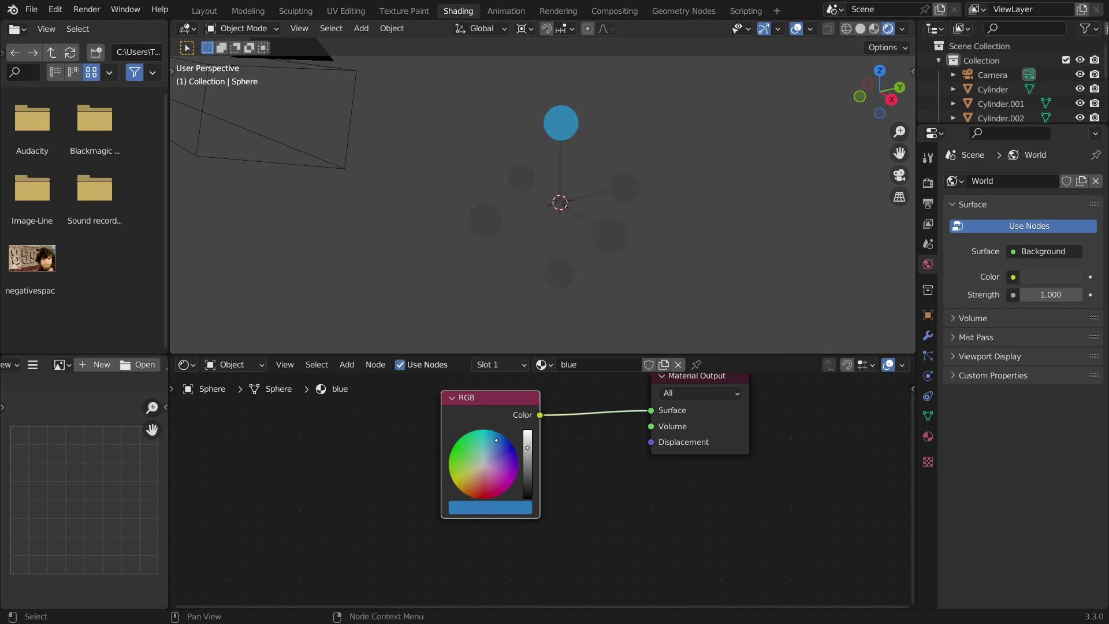
pyautogui.moveTo(496, 440); pyautogui.dragTo(501, 440)
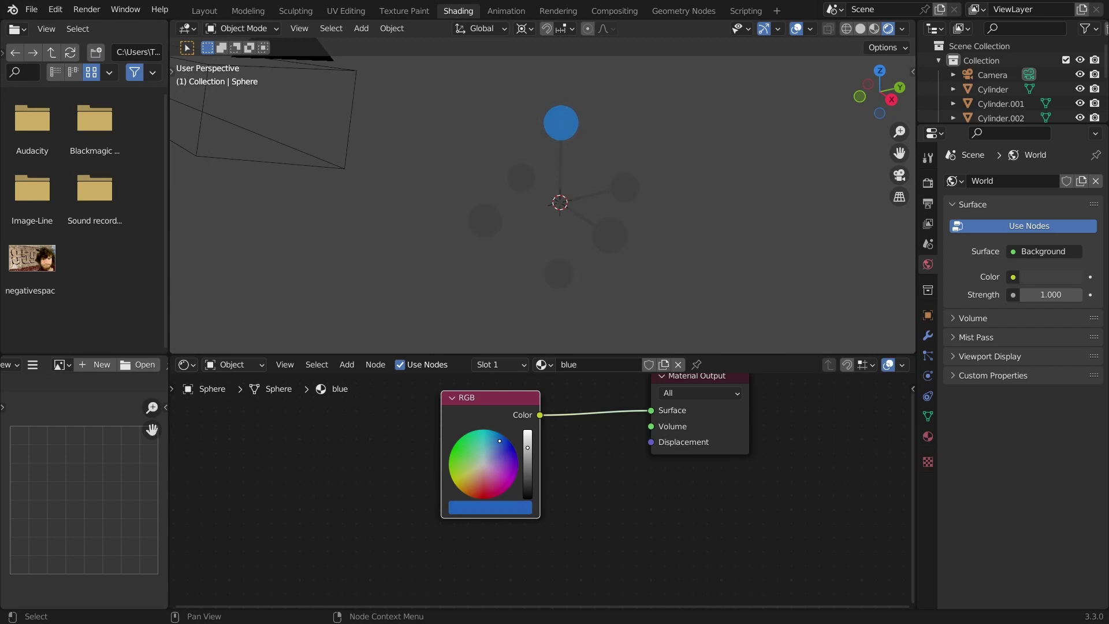
# Link the blue material from the upper sphere to the Z-axis cylinder and the lower sphere.
pyautogui.click(561, 168)
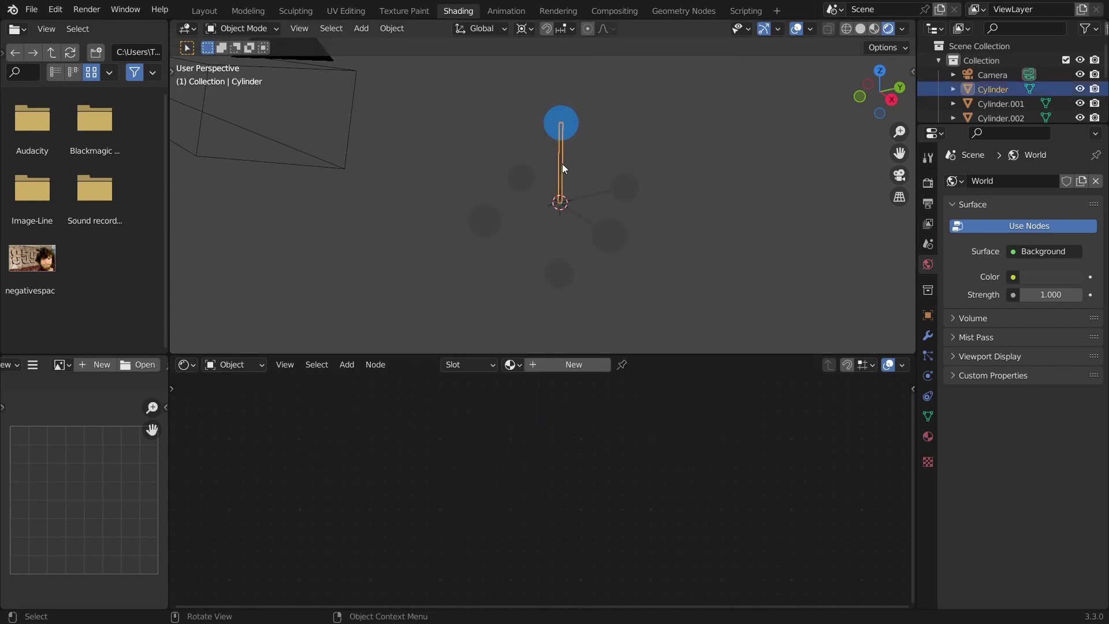
pyautogui.keyDown('shift'); pyautogui.click(563, 270); pyautogui.keyUp('shift')
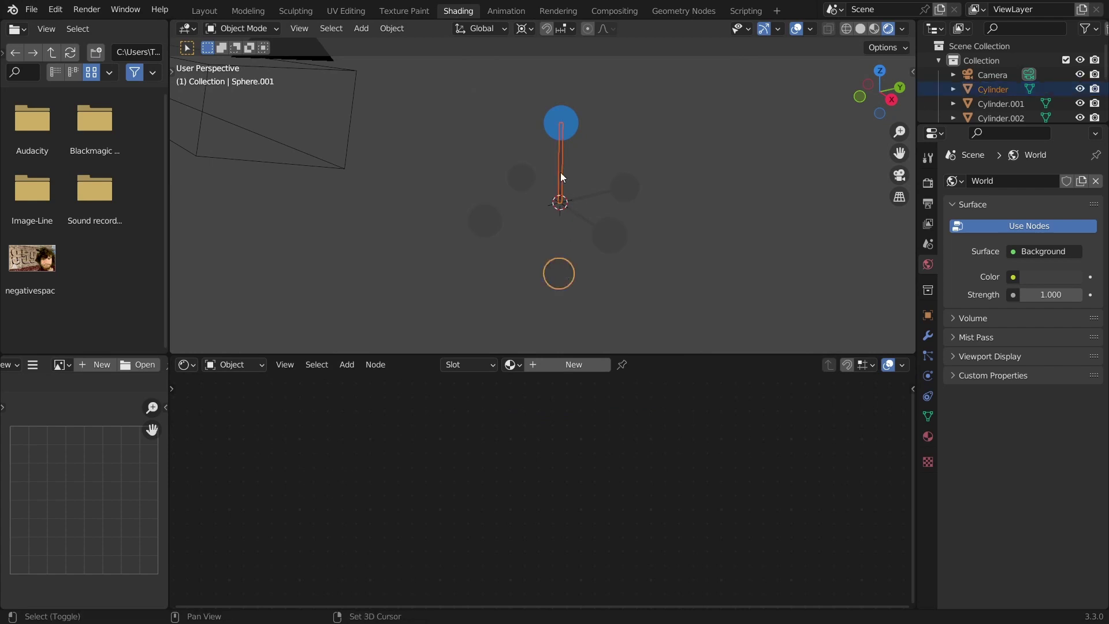
pyautogui.keyDown('shift'); pyautogui.click(569, 124); pyautogui.keyUp('shift')
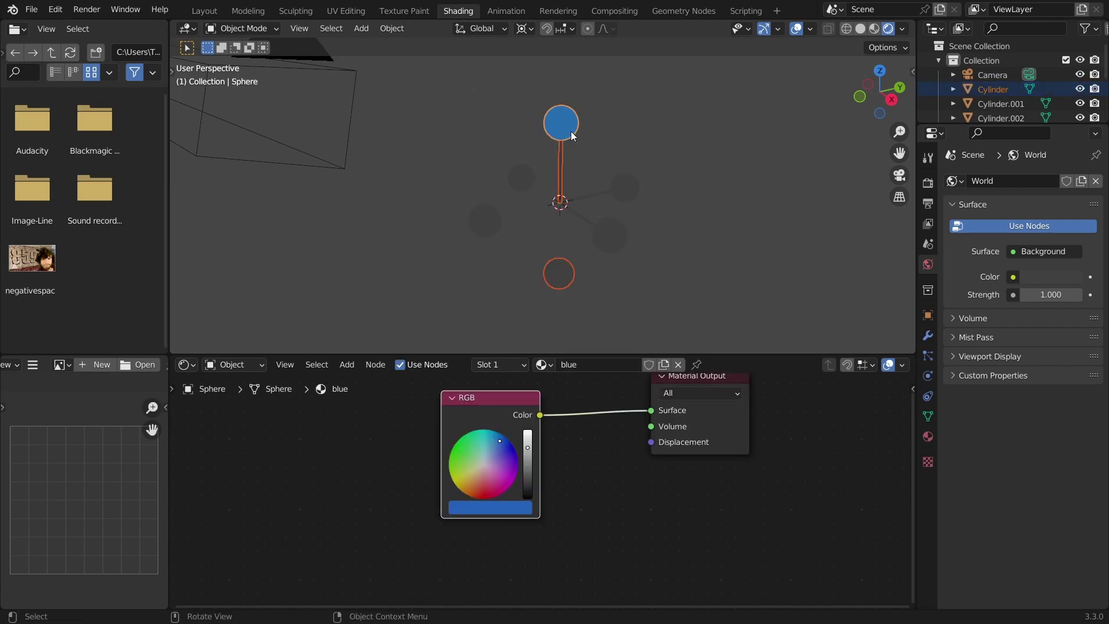
pyautogui.hotkey('ctrl', 'l')
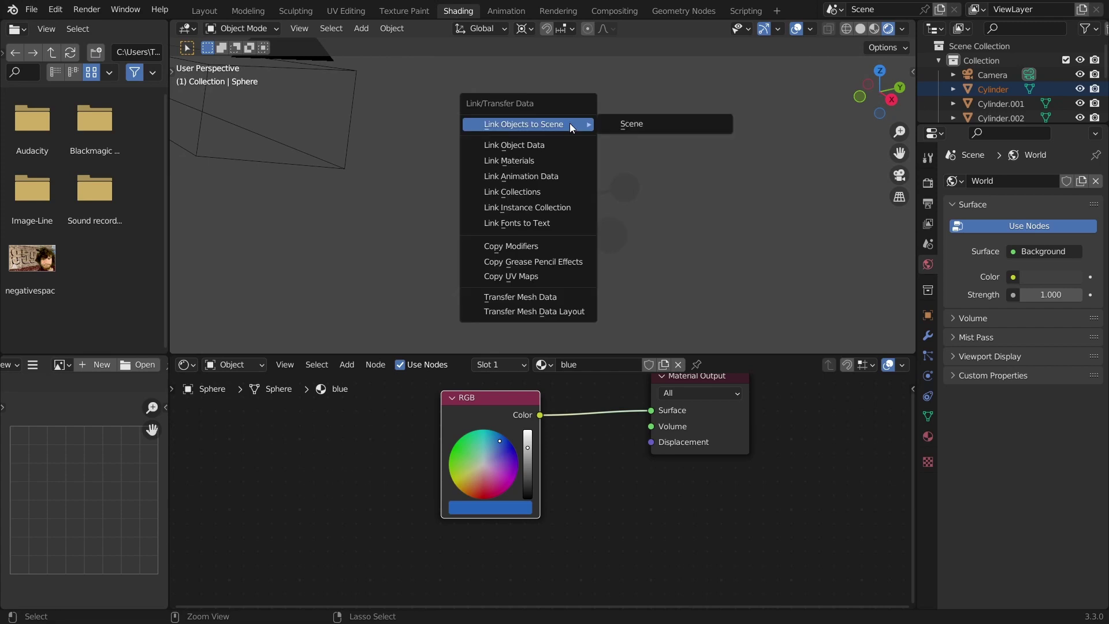
pyautogui.click(542, 157)
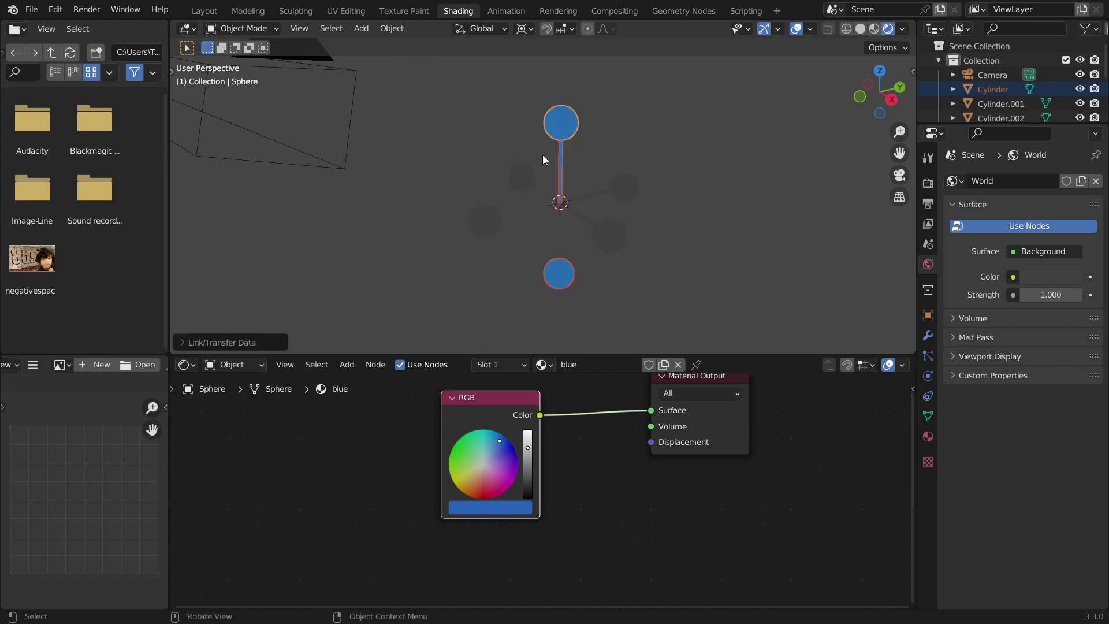
# Give the positive Y-axis sphere an independent copy of the blue material, named red, and set its RGB colour to red.
pyautogui.click(618, 199)
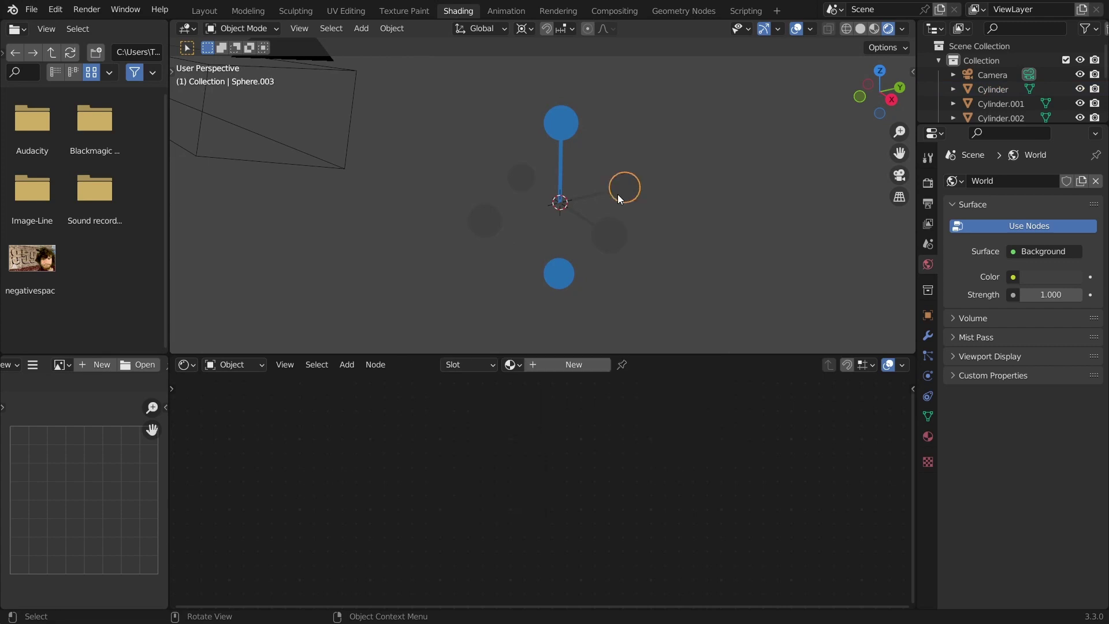
pyautogui.click(512, 365)
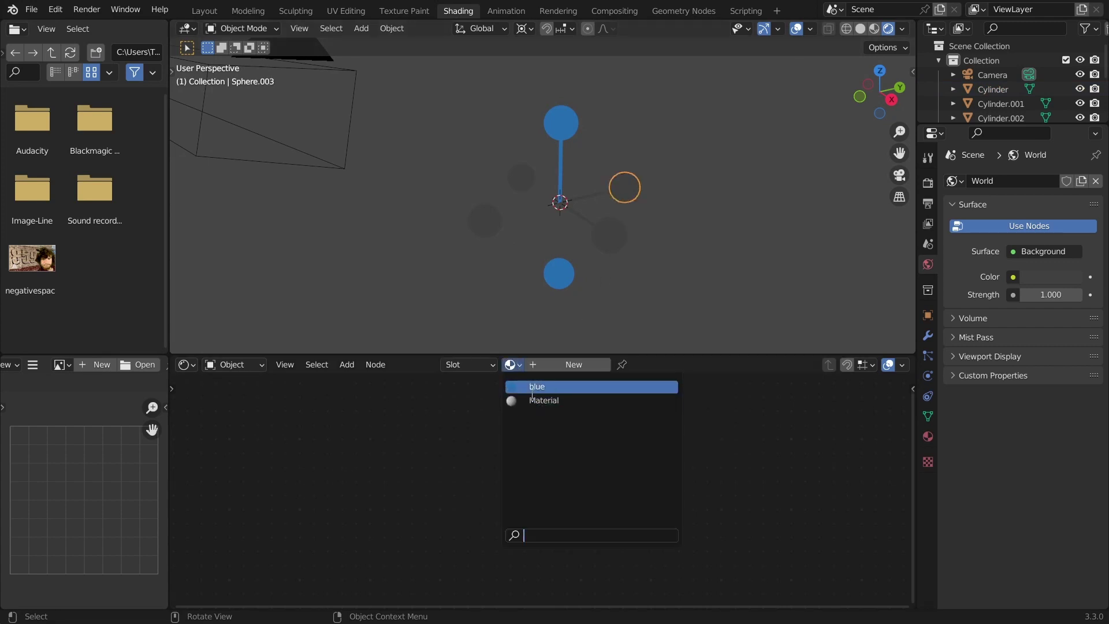
pyautogui.click(543, 385)
pyautogui.click(643, 365)
pyautogui.doubleClick(580, 364)
pyautogui.write('red')
pyautogui.press('Return')
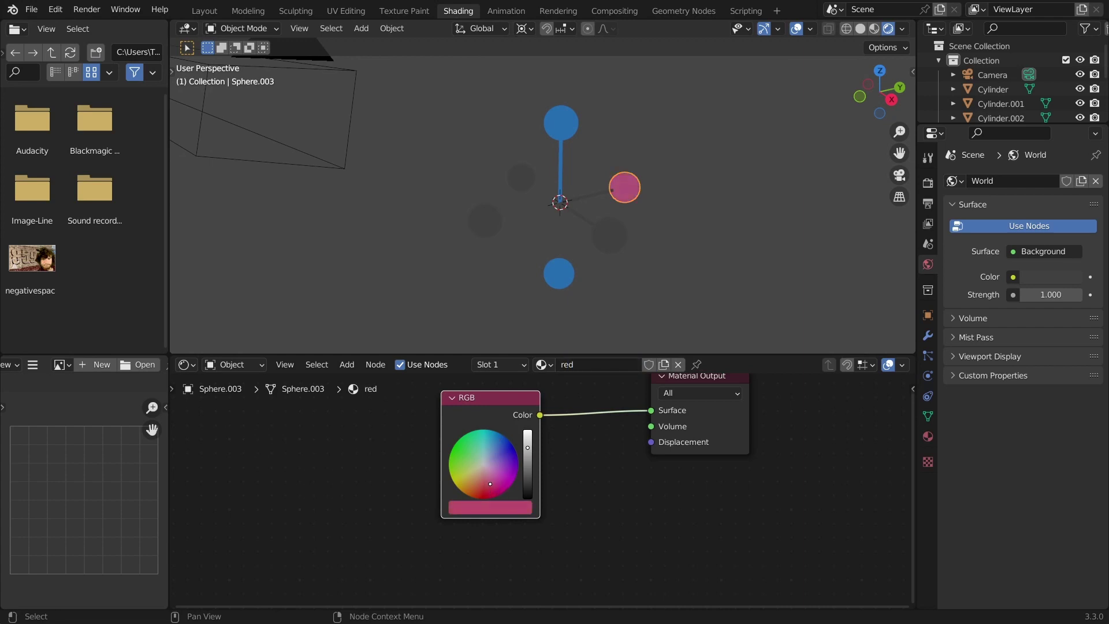
pyautogui.moveTo(479, 487); pyautogui.dragTo(481, 488)
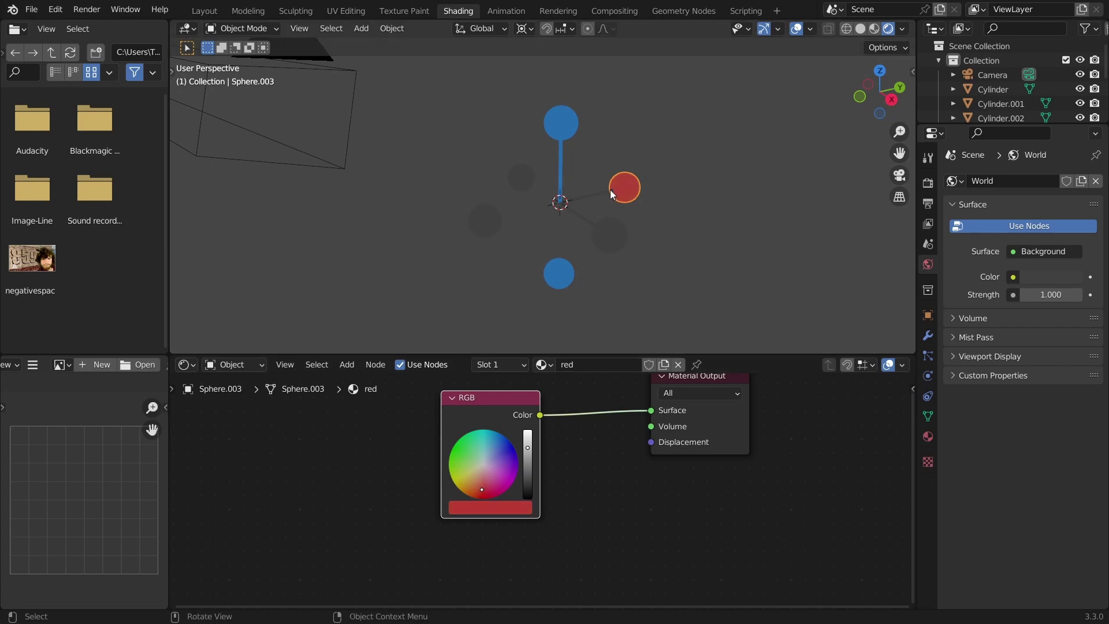
# Link the red material from the positive Y-axis sphere to the Y-axis cylinder and the opposite Y-axis sphere.
pyautogui.click(580, 196)
pyautogui.keyDown('shift'); pyautogui.click(500, 213); pyautogui.keyUp('shift')
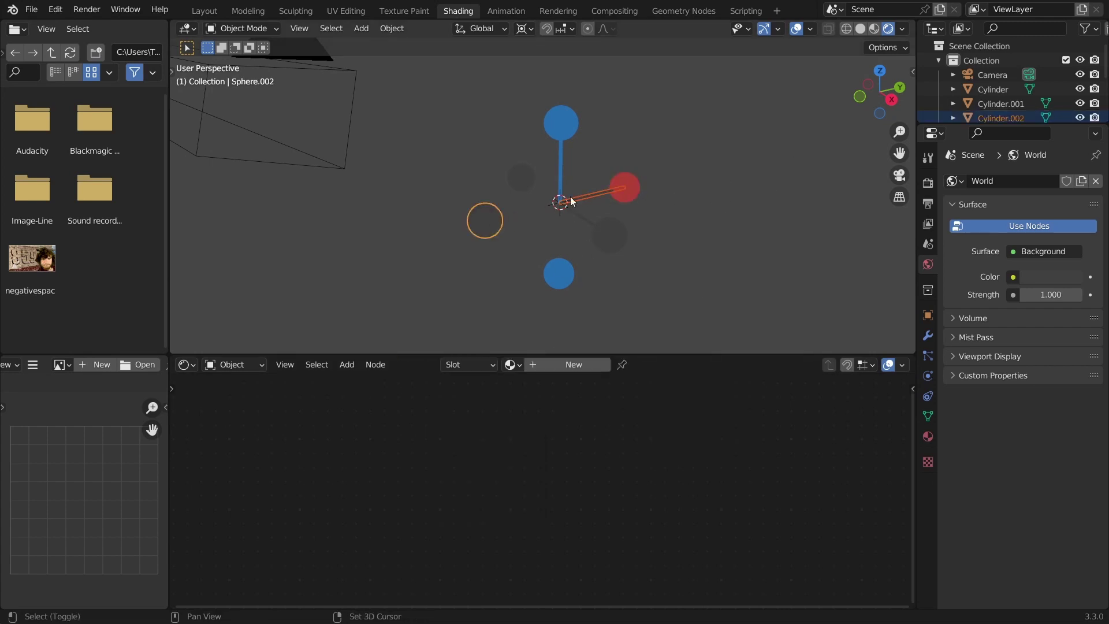
pyautogui.keyDown('shift'); pyautogui.click(625, 186); pyautogui.keyUp('shift')
pyautogui.hotkey('ctrl', 'l')
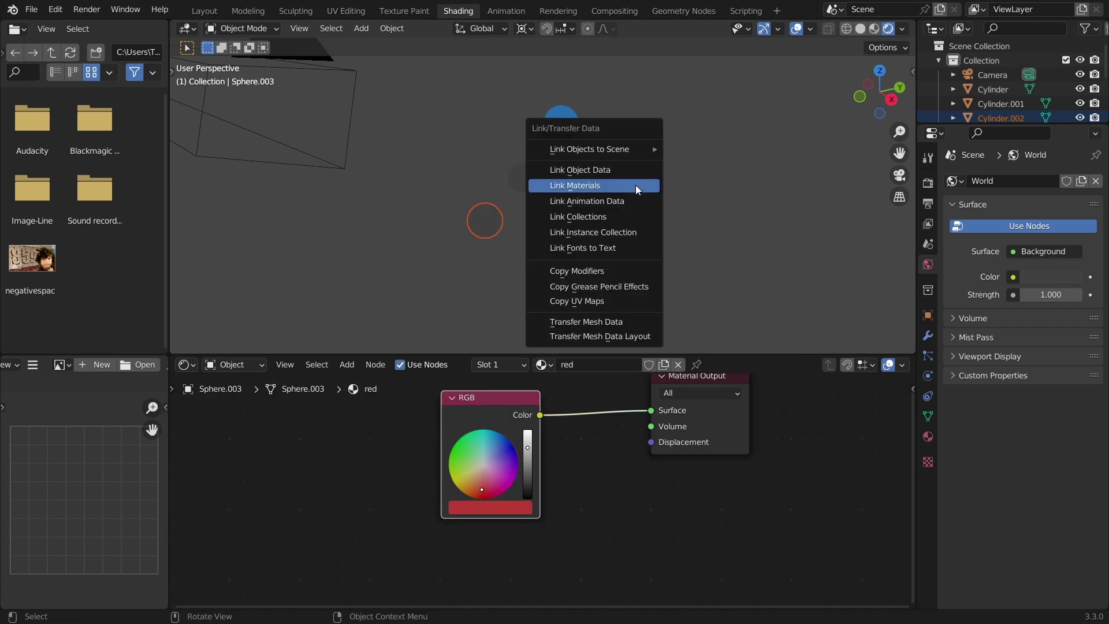
pyautogui.click(635, 185)
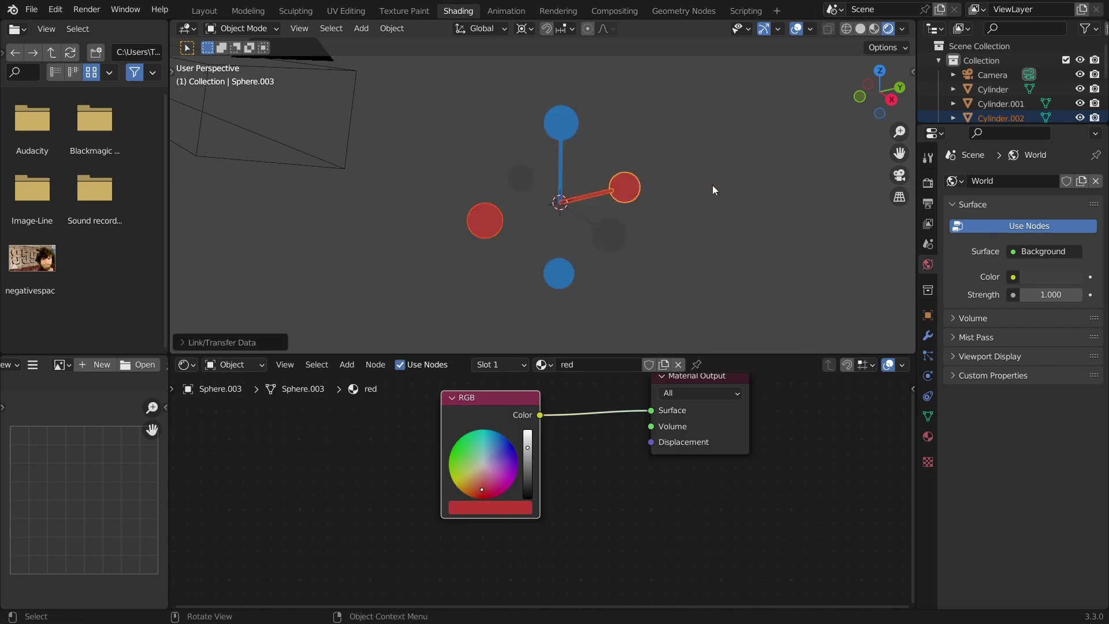
# Give the front X-axis sphere an independent copy of the red material, named green, and set its RGB colour to a slightly darkened green.
pyautogui.click(615, 238)
pyautogui.click(511, 365)
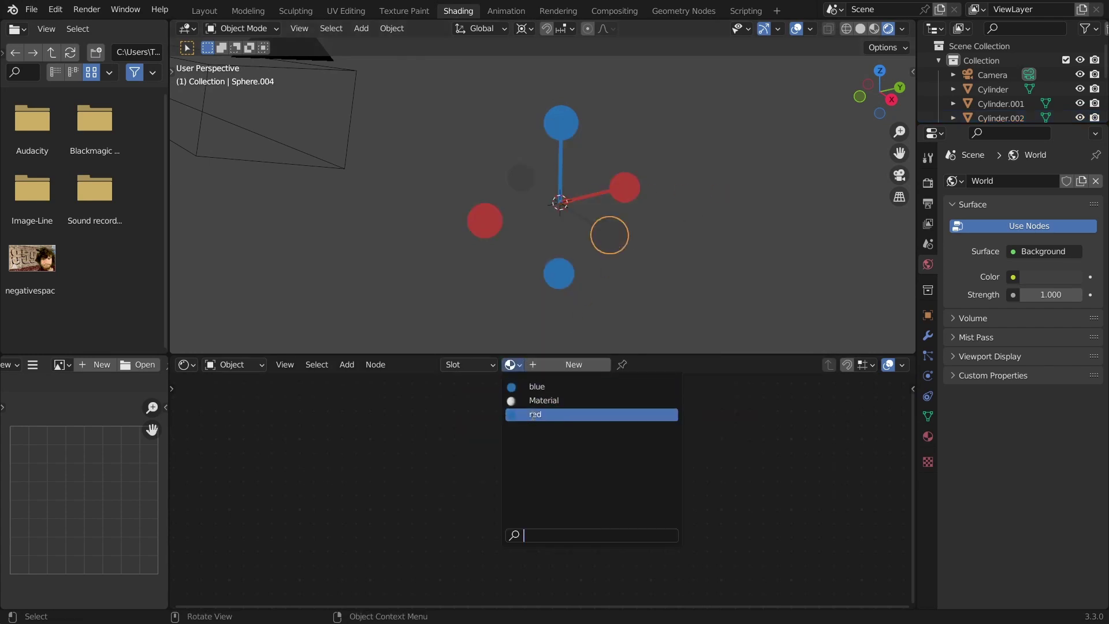
pyautogui.click(532, 415)
pyautogui.click(646, 365)
pyautogui.click(570, 364)
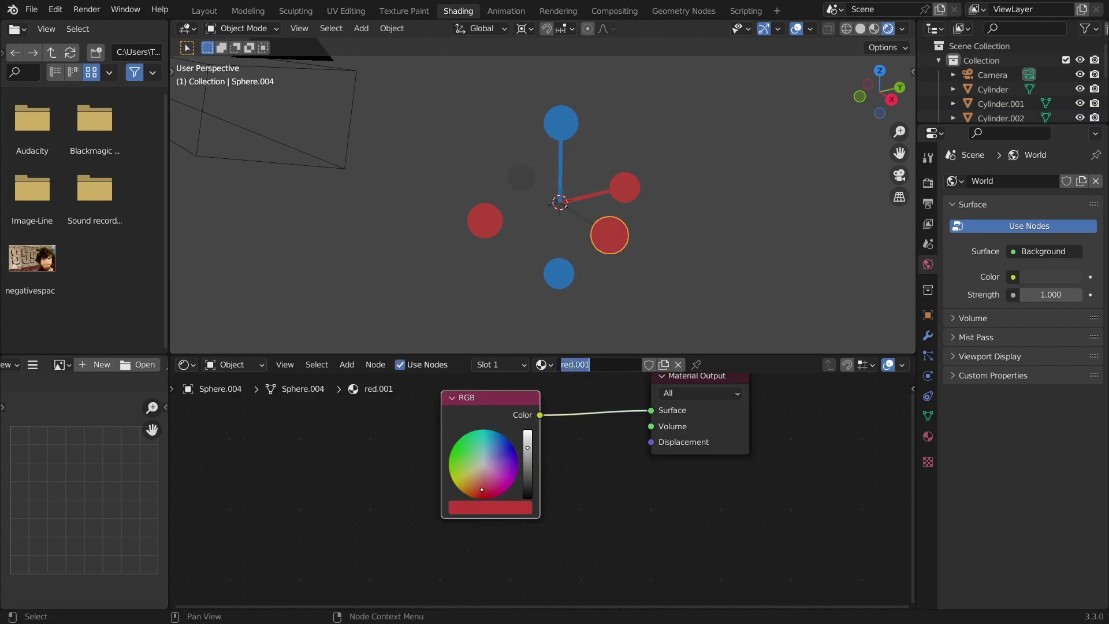
pyautogui.write('green')
pyautogui.press('Return')
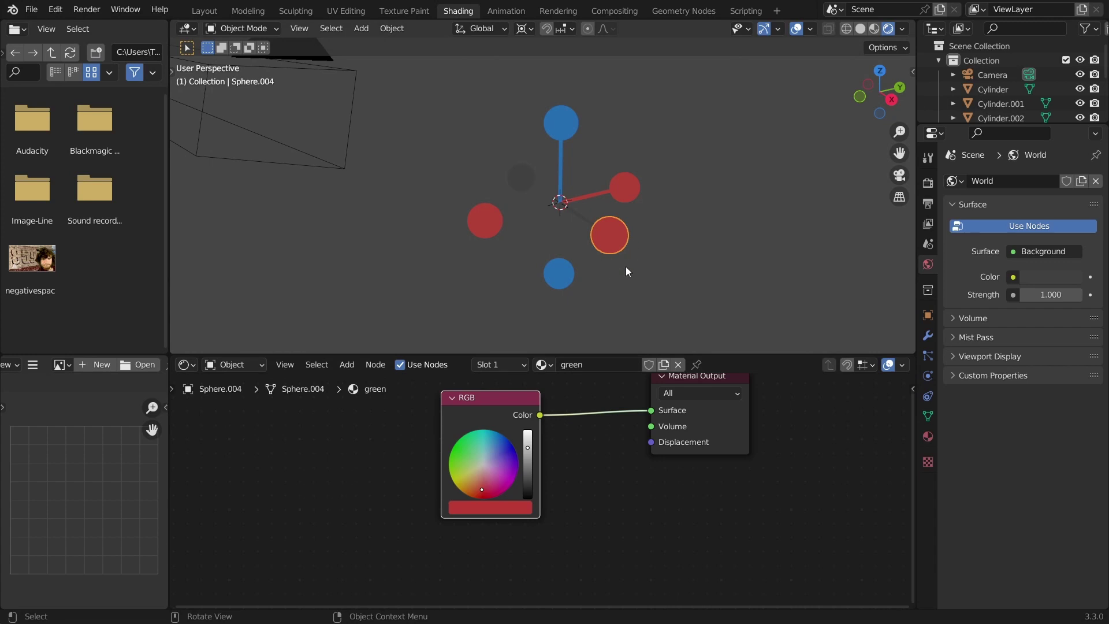
pyautogui.click(460, 460)
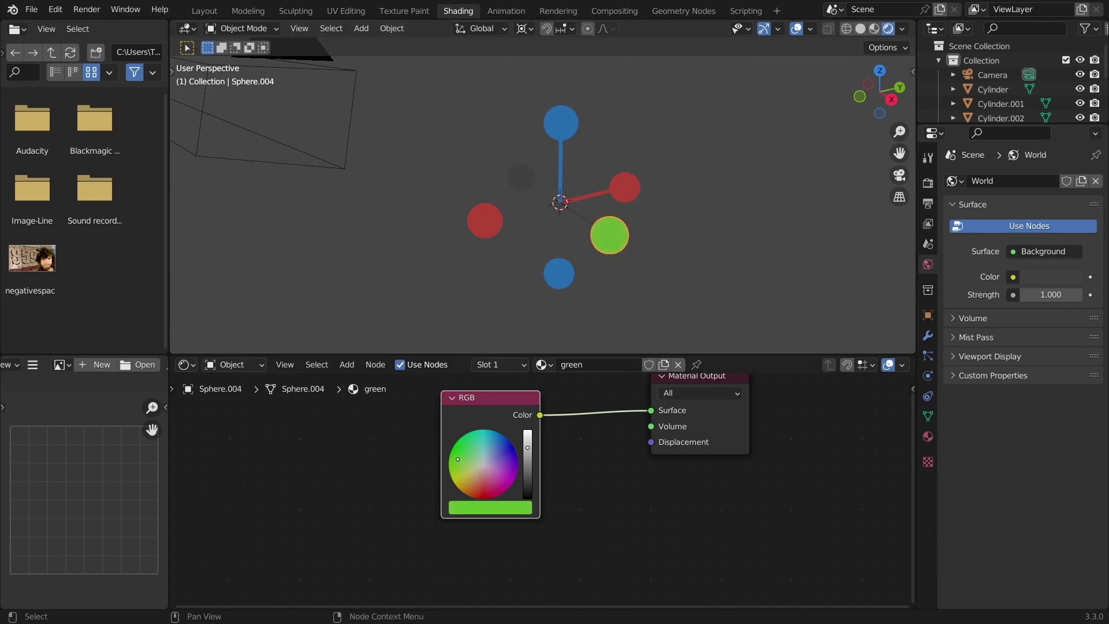
pyautogui.moveTo(542, 452); pyautogui.dragTo(542, 459)
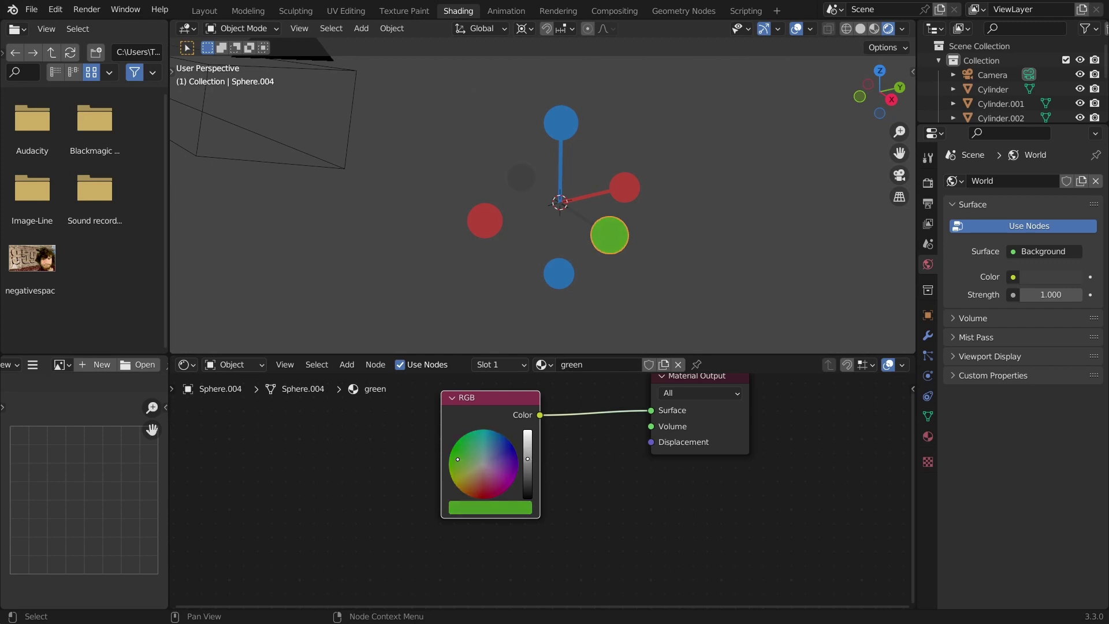
# Link the green material from the front X-axis sphere to the X-axis cylinder and the rear X-axis sphere.
pyautogui.click(577, 217)
pyautogui.keyDown('shift'); pyautogui.click(523, 184); pyautogui.keyUp('shift')
pyautogui.keyDown('shift'); pyautogui.click(616, 239); pyautogui.keyUp('shift')
pyautogui.hotkey('ctrl', 'l')
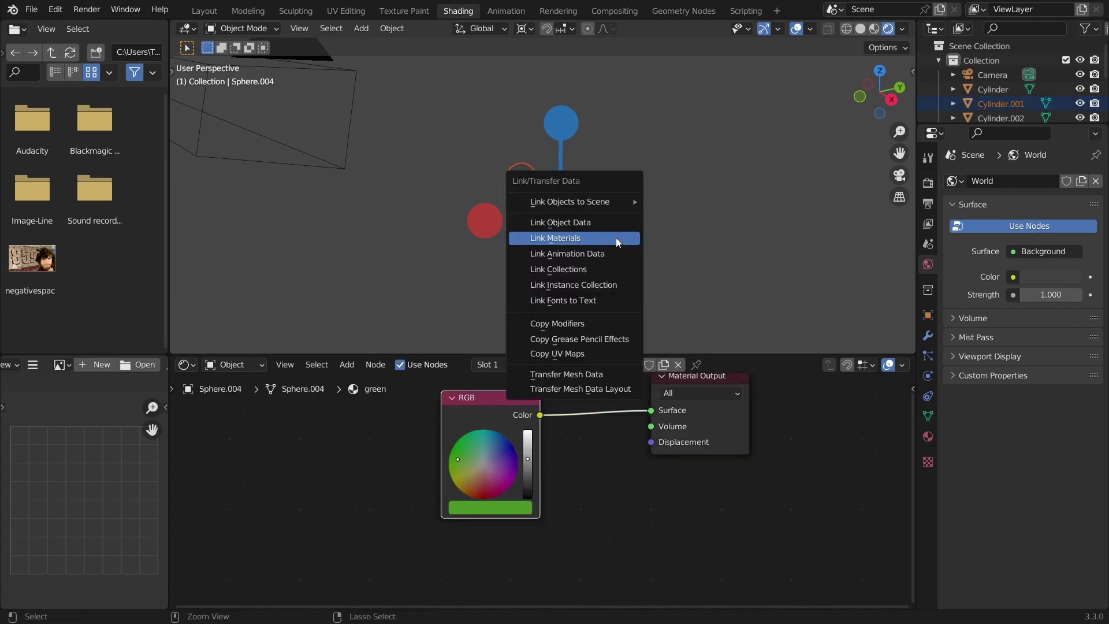
pyautogui.click(616, 237)
pyautogui.click(730, 232)
# Make the rear X-axis sphere's green material a single-user copy and rename it green_hollow.
pyautogui.moveTo(583, 197); pyautogui.dragTo(578, 169, button='middle')
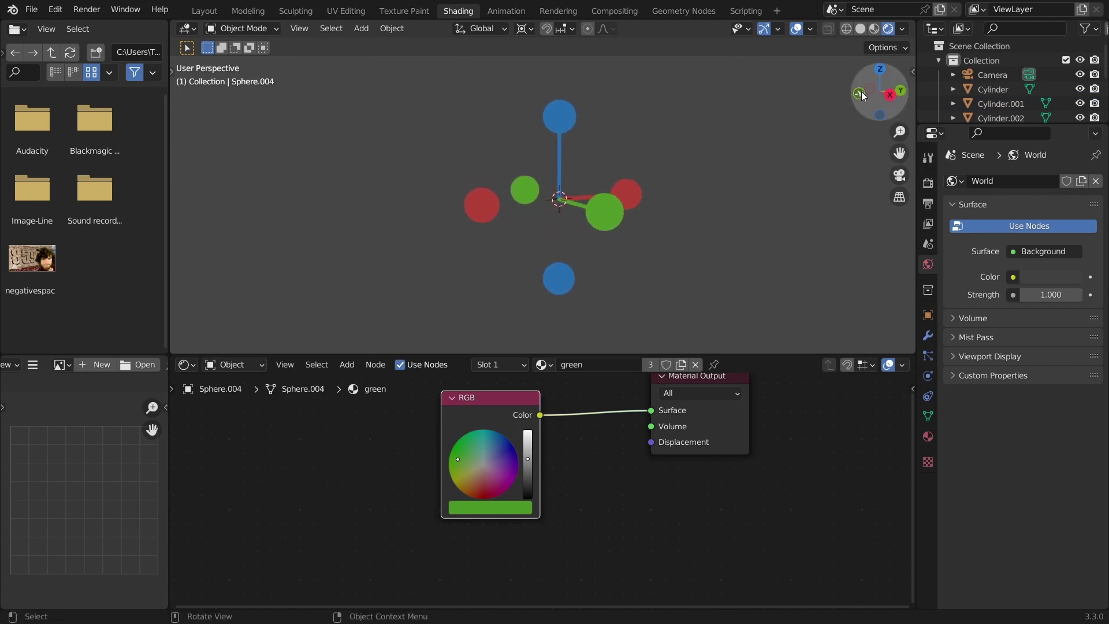
pyautogui.click(530, 200)
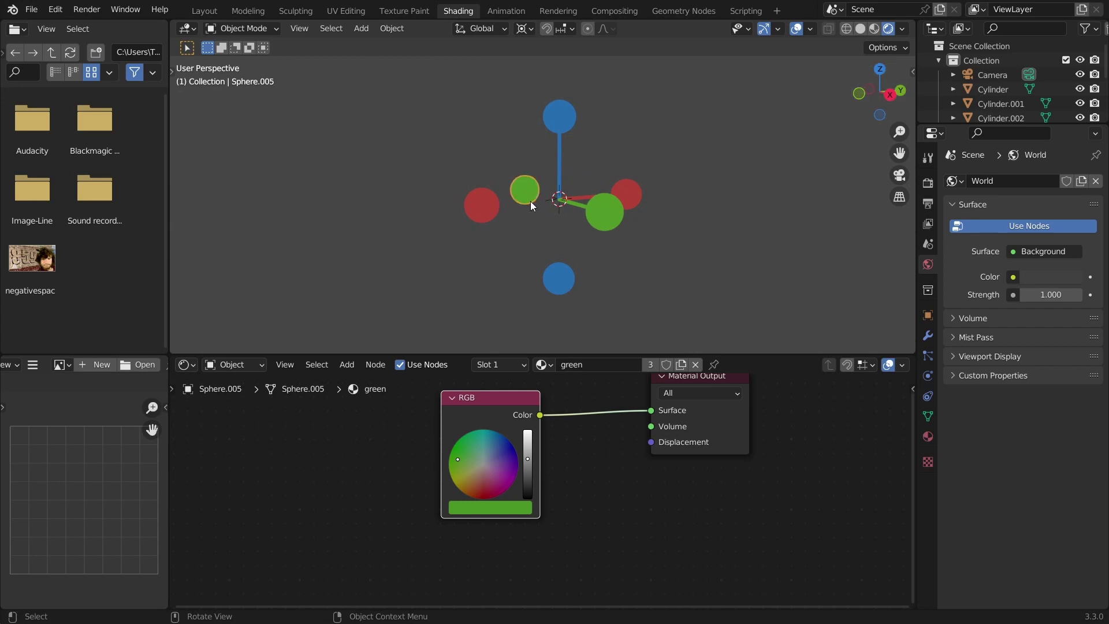
pyautogui.moveTo(513, 198); pyautogui.dragTo(519, 193, button='middle')
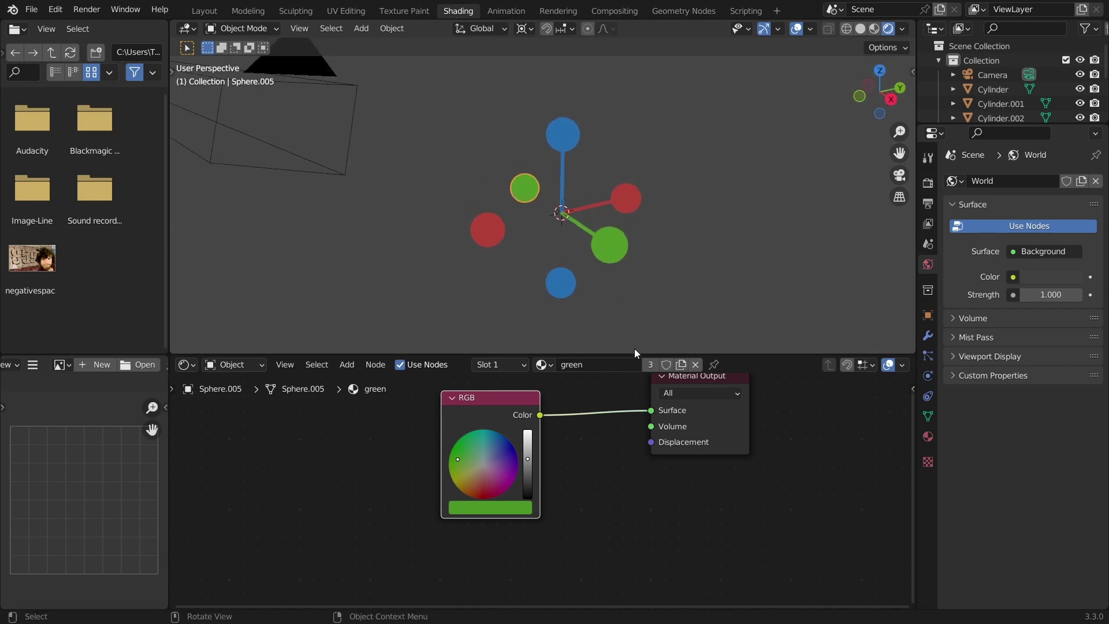
pyautogui.click(647, 364)
pyautogui.click(619, 366)
pyautogui.write('green_hollow')
pyautogui.press('Return')
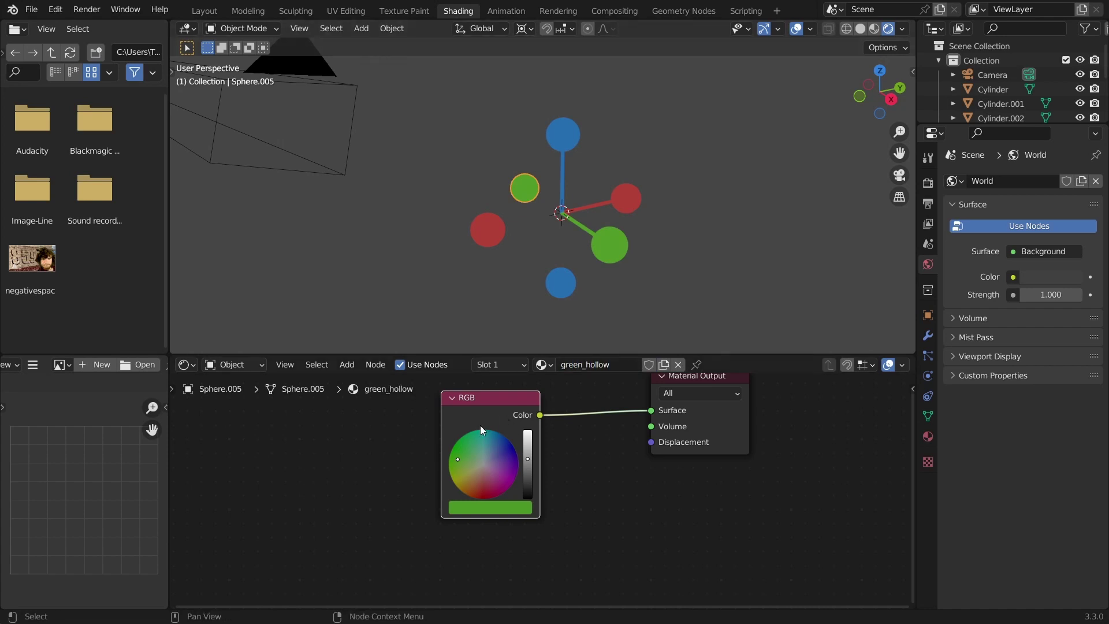
# Add a Fresnel node to green_hollow and connect its Fac output to the Material Output's Surface.
pyautogui.hotkey('shift', 'a')
pyautogui.write('fres')
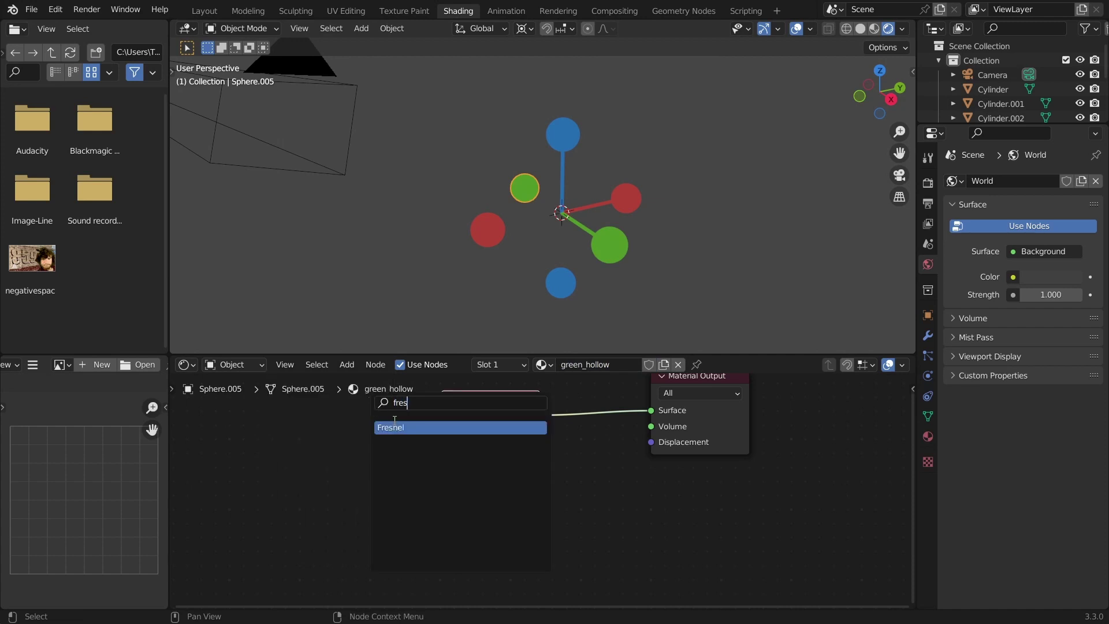
pyautogui.press('Return')
pyautogui.click(254, 457)
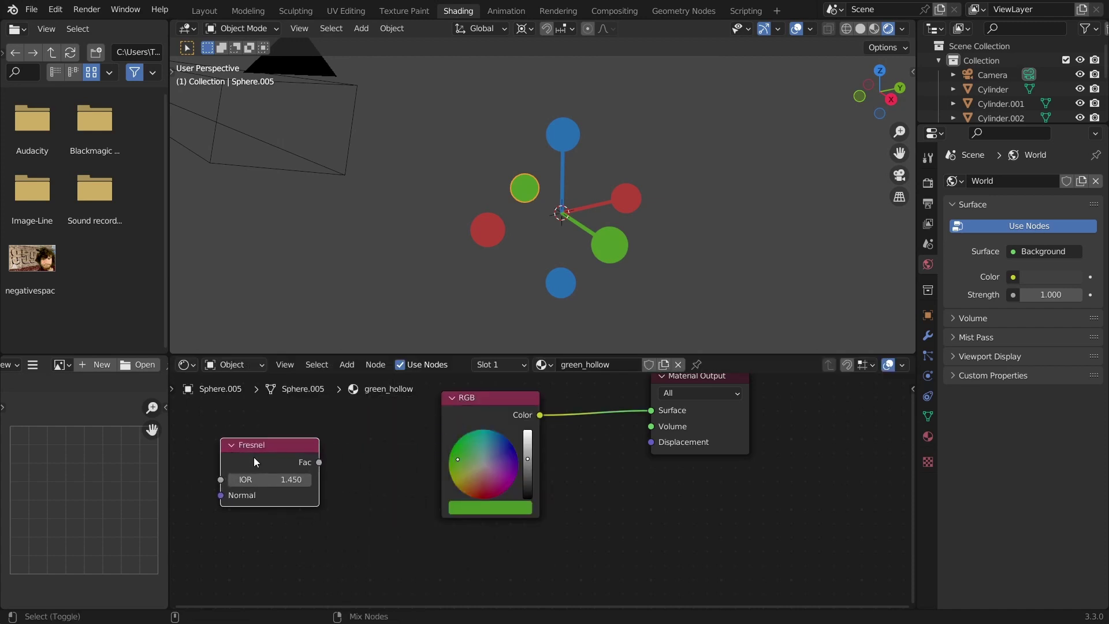
pyautogui.scroll(5, 492, 197)
pyautogui.scroll(3, 492, 196)
pyautogui.moveTo(456, 111)
pyautogui.mouseDown()
pyautogui.moveTo(420, 129)
pyautogui.moveTo(411, 185)
pyautogui.moveTo(438, 211)
pyautogui.moveTo(489, 209)
pyautogui.moveTo(530, 179)
pyautogui.moveTo(489, 107)
pyautogui.mouseUp()
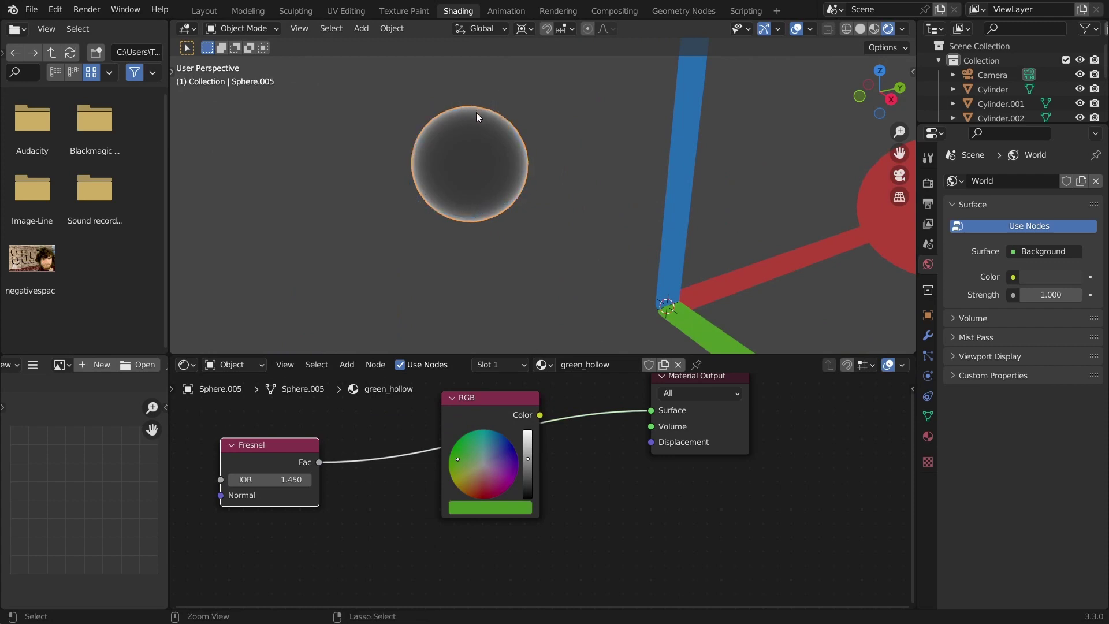
# Rearrange the Fresnel and RGB nodes and insert a Math node set to Greater Than between Fresnel and the Material Output.
pyautogui.moveTo(280, 467); pyautogui.dragTo(459, 441, button='middle')
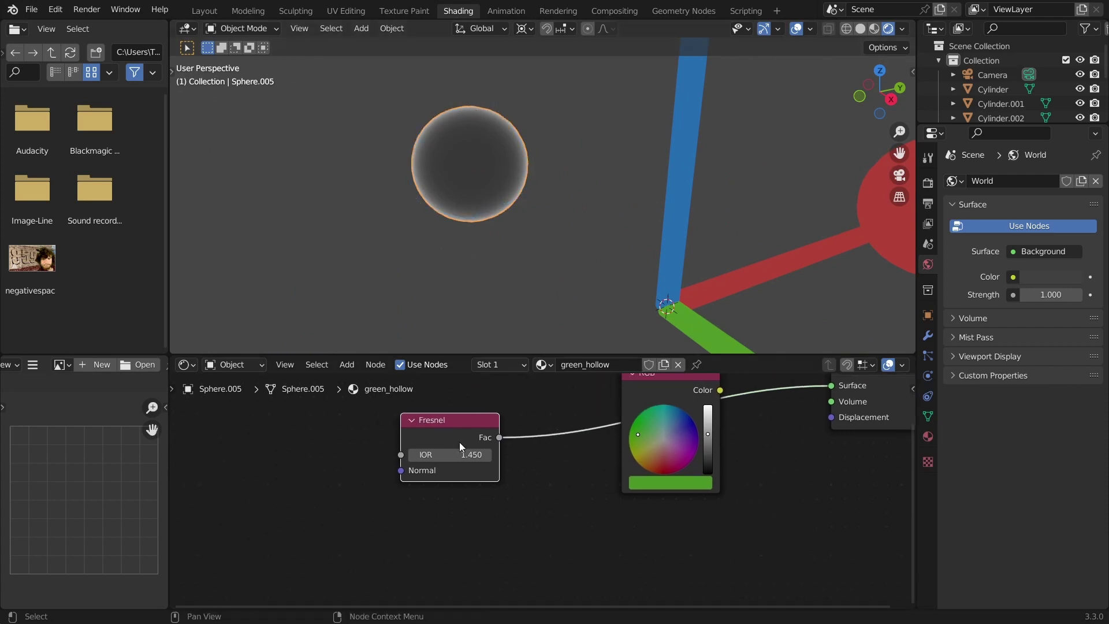
pyautogui.moveTo(459, 442); pyautogui.dragTo(407, 411)
pyautogui.moveTo(697, 391); pyautogui.dragTo(643, 498)
pyautogui.hotkey('shift', 'a')
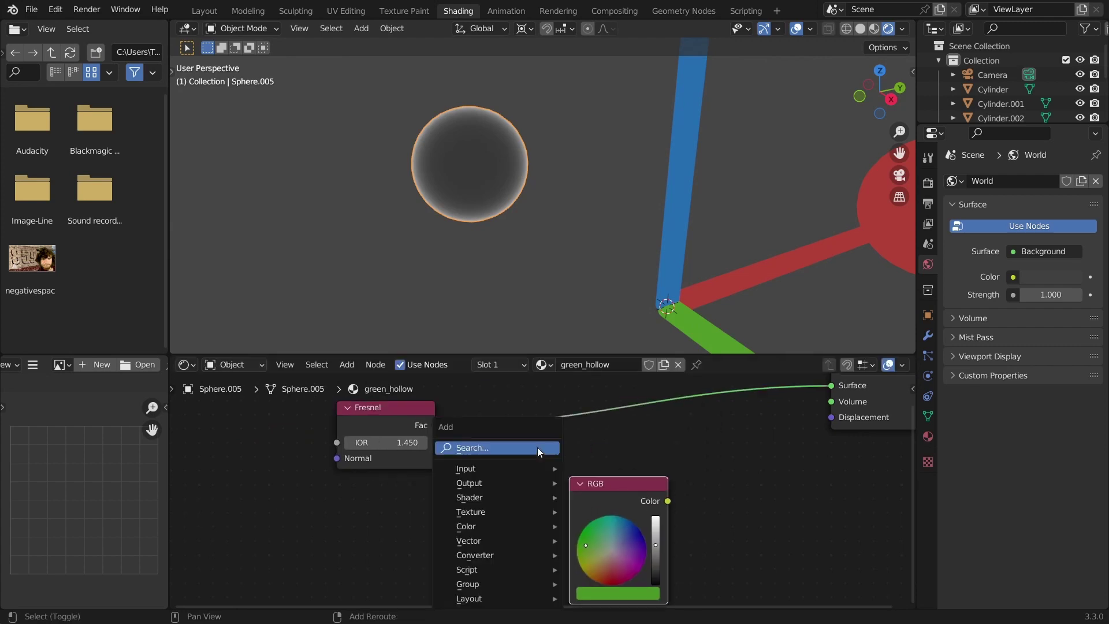
pyautogui.click(537, 447)
pyautogui.write('math')
pyautogui.press('Return')
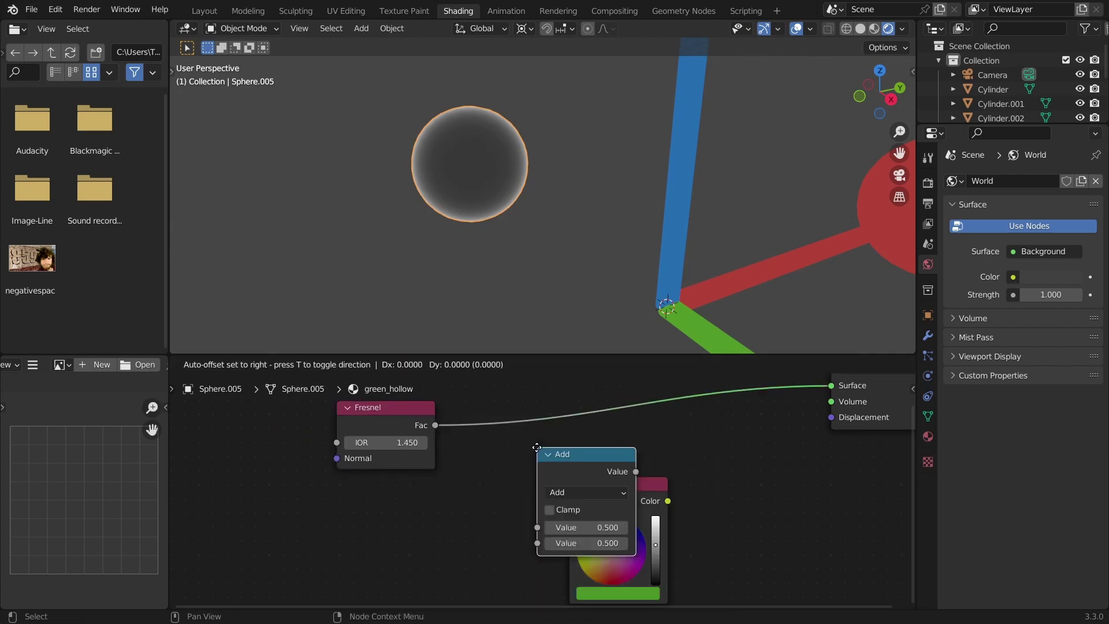
pyautogui.click(524, 423)
pyautogui.click(522, 418)
pyautogui.click(649, 564)
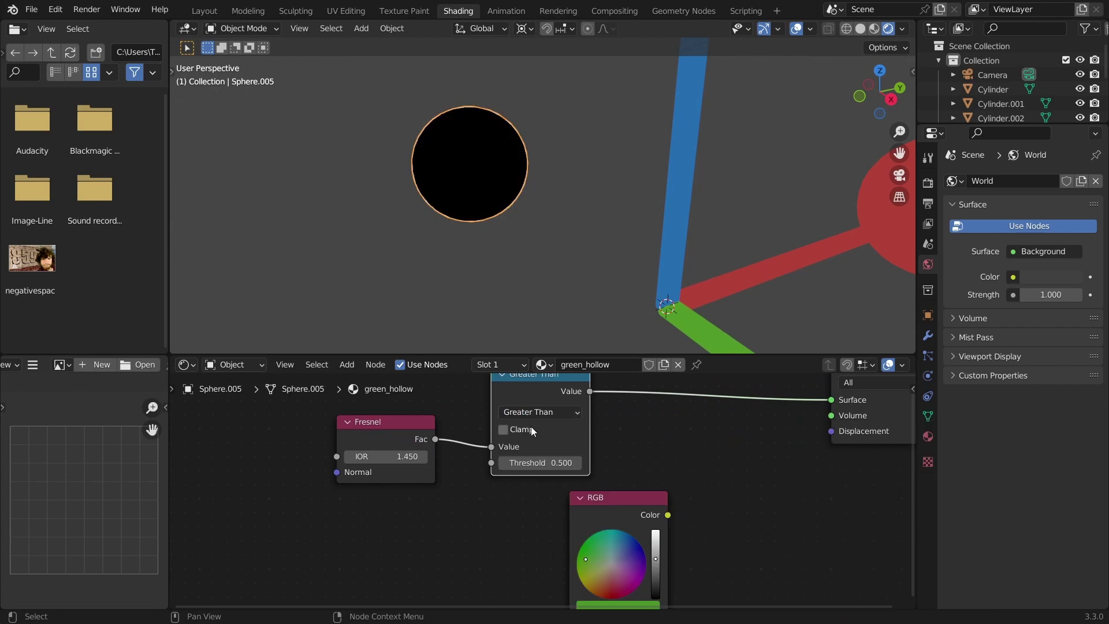
# Set the Greater Than threshold to 0.130 and insert a Mix Shader before the Material Output, with Value feeding its Fac.
pyautogui.moveTo(556, 457); pyautogui.dragTo(517, 457)
pyautogui.hotkey('shift', 'a')
pyautogui.write('mi')
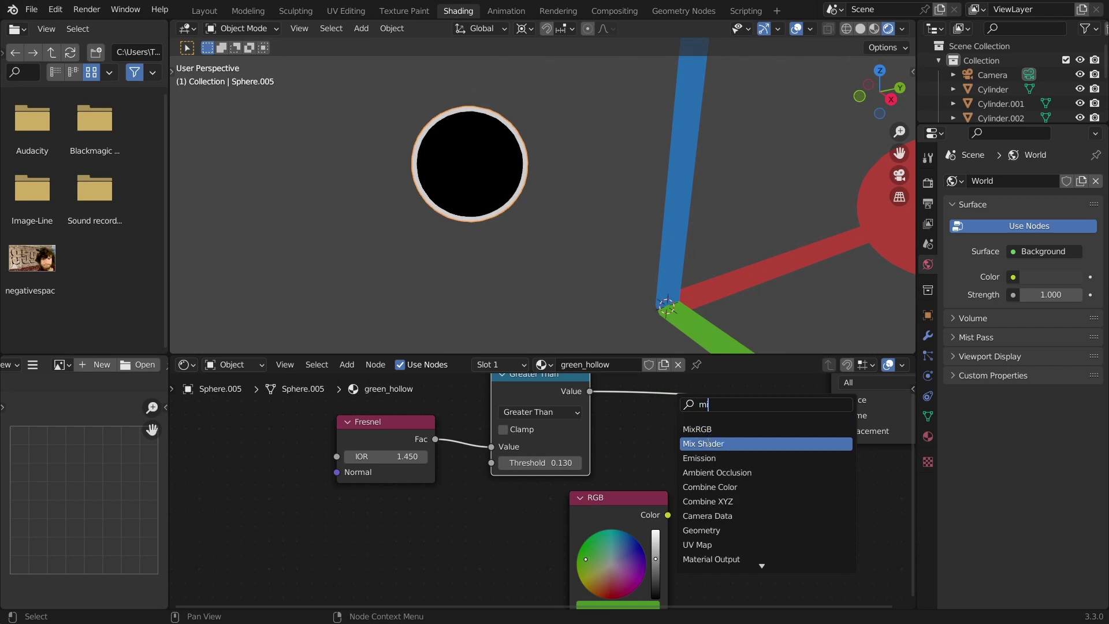
pyautogui.click(703, 443)
pyautogui.click(664, 428)
pyautogui.moveTo(676, 432); pyautogui.dragTo(676, 417)
# Connect the green RGB color to the Mix Shader's second shader input and a new Transparent BSDF to the first.
pyautogui.moveTo(637, 492); pyautogui.dragTo(668, 528)
pyautogui.write('tra')
pyautogui.press('Return')
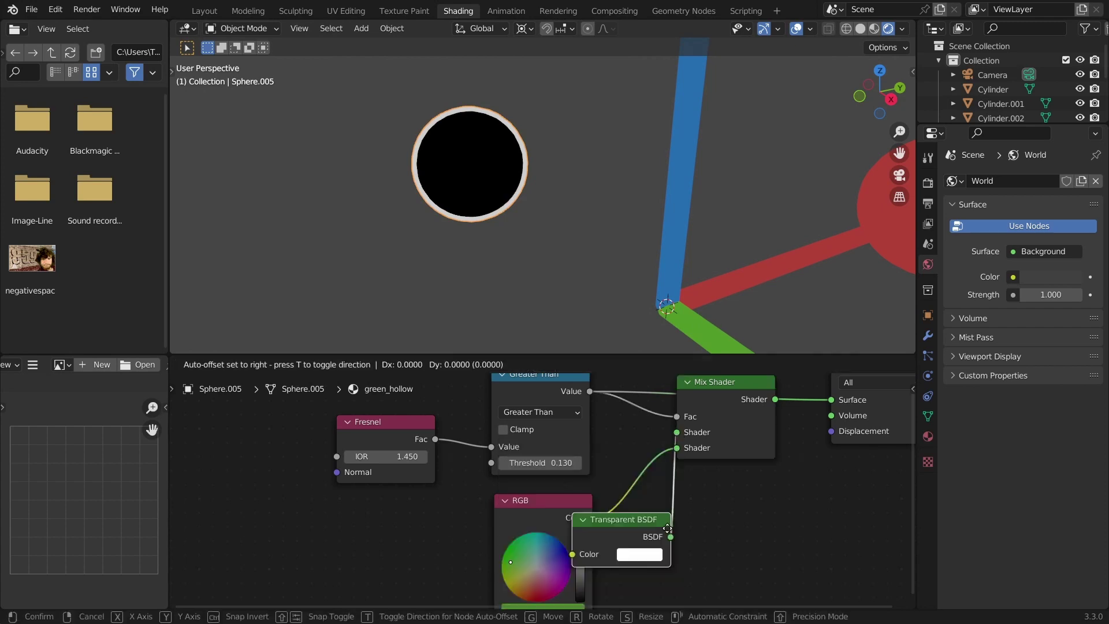
pyautogui.click(710, 528)
pyautogui.moveTo(599, 577); pyautogui.dragTo(607, 539, button='middle')
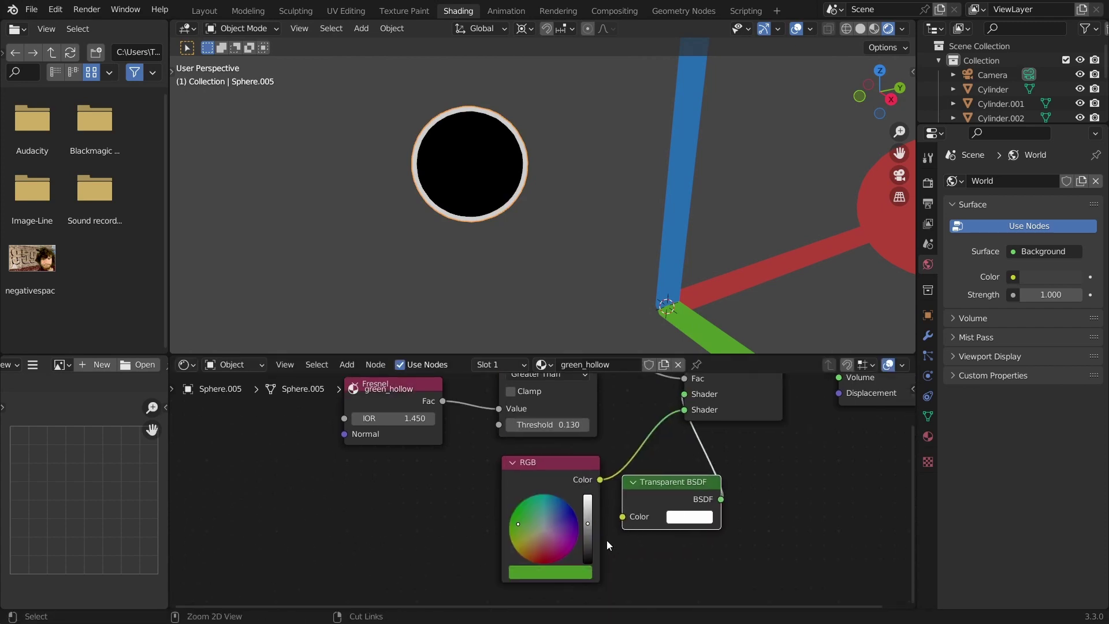
# Copy the RGB node's green color to the Transparent BSDF color and shift the Mix Shader's placement in the node view.
pyautogui.hotkey('ctrl', 'c')
pyautogui.hotkey('ctrl', 'v')
pyautogui.moveTo(737, 349); pyautogui.dragTo(708, 404, button='middle')
pyautogui.click(709, 403)
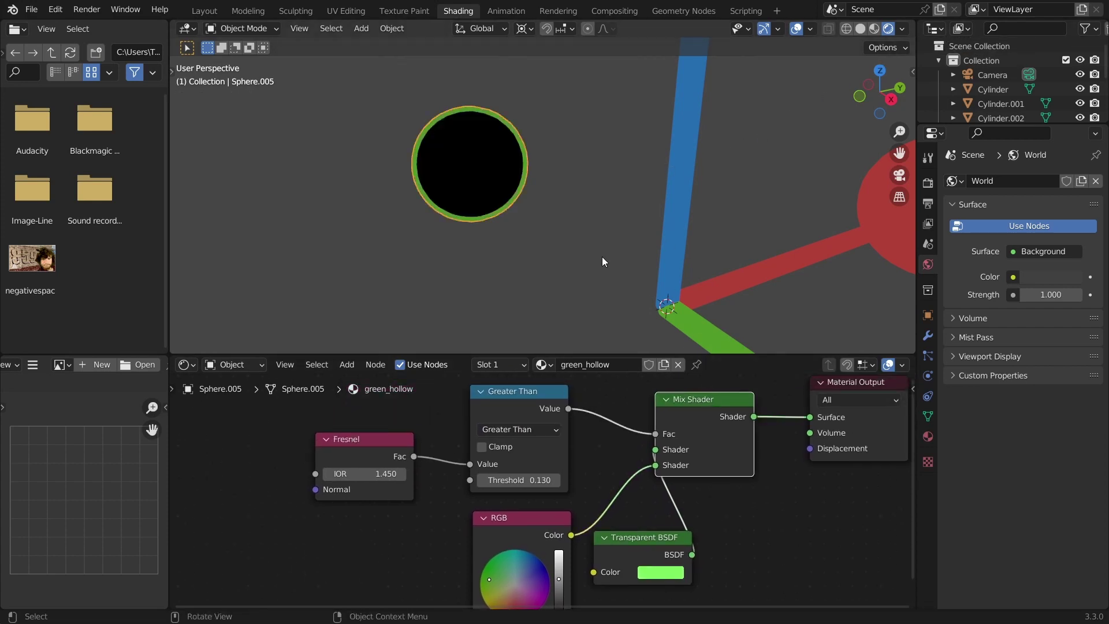
# Set the green_hollow material's blend mode to Alpha Blend.
pyautogui.click(928, 436)
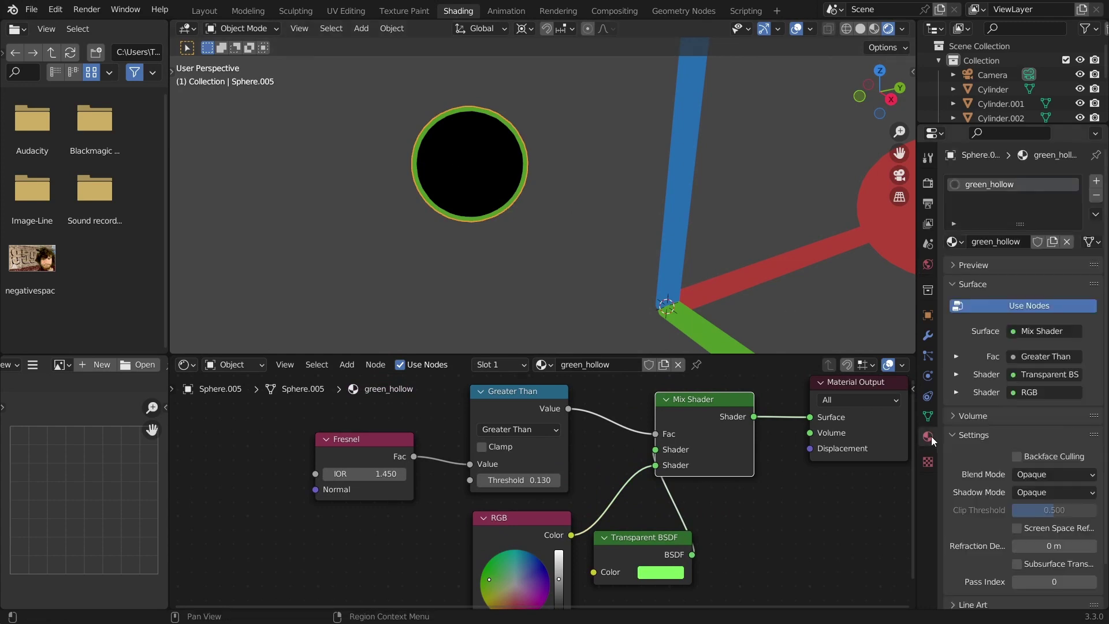
pyautogui.click(1024, 475)
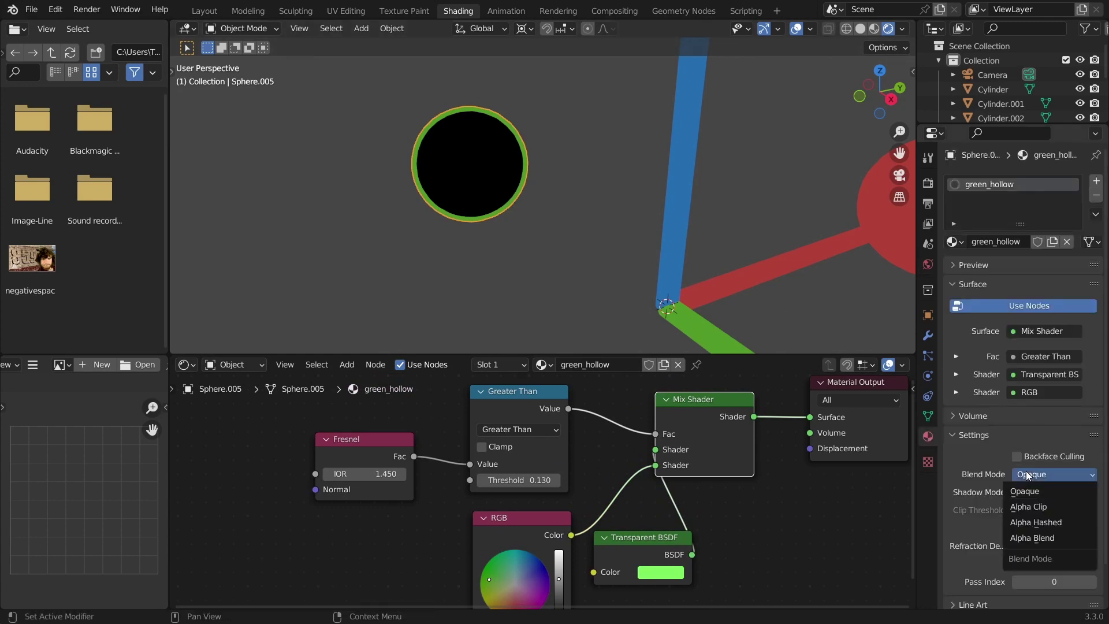
pyautogui.click(1038, 539)
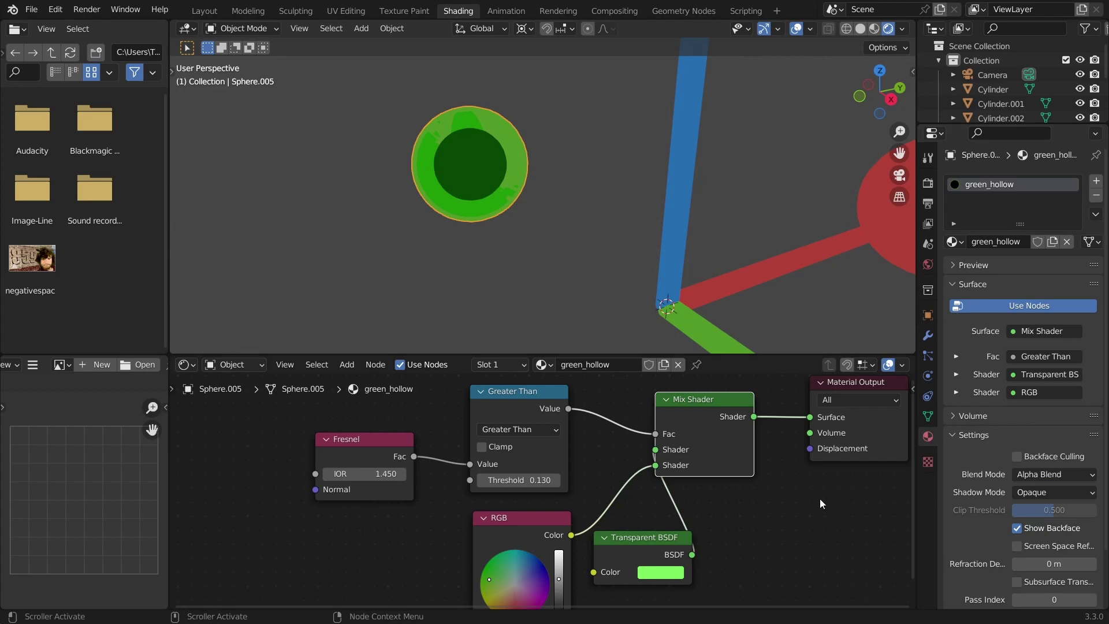
# Spread out the RGB and Transparent BSDF nodes, and lighten the Transparent BSDF color to pale green with saturation 0.188.
pyautogui.moveTo(795, 503); pyautogui.dragTo(802, 492, button='middle')
pyautogui.moveTo(639, 535); pyautogui.dragTo(633, 537)
pyautogui.moveTo(495, 525); pyautogui.dragTo(398, 515)
pyautogui.moveTo(636, 530); pyautogui.dragTo(555, 522)
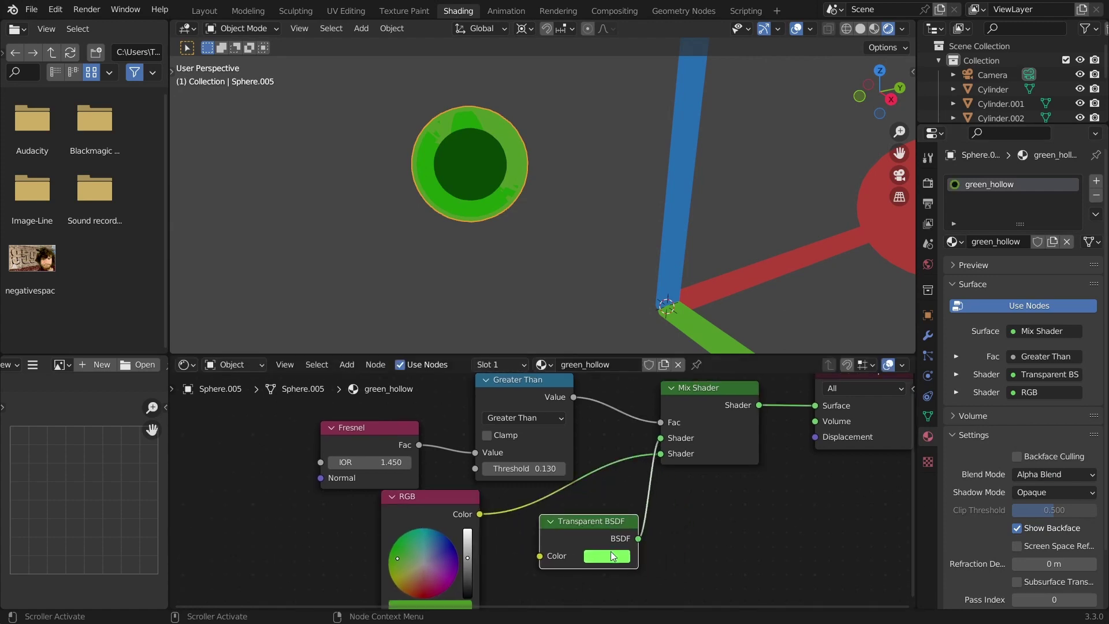
pyautogui.click(614, 560)
pyautogui.moveTo(626, 407); pyautogui.dragTo(638, 405)
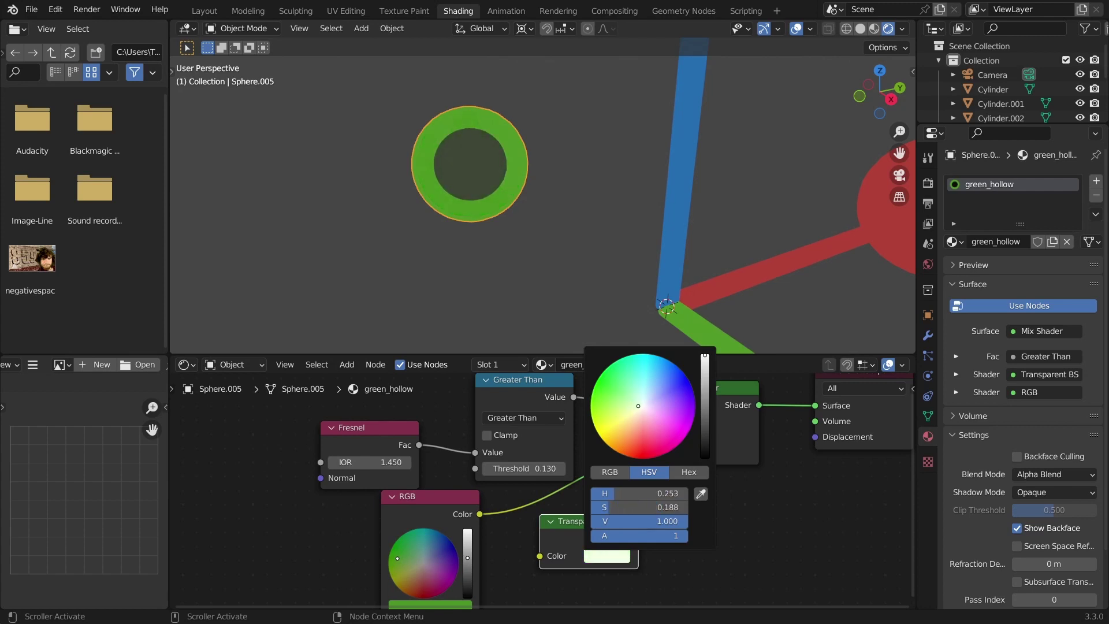
# Undo the threshold adjustment and thin the green rim by setting the Fresnel IOR to 1.110.
pyautogui.moveTo(534, 468)
pyautogui.mouseDown()
pyautogui.moveTo(511, 468)
pyautogui.moveTo(532, 468)
pyautogui.mouseUp()
pyautogui.hotkey('ctrl', 'z')
pyautogui.keyDown('shift'); pyautogui.moveTo(375, 462); pyautogui.dragTo(353, 462); pyautogui.keyUp('shift')
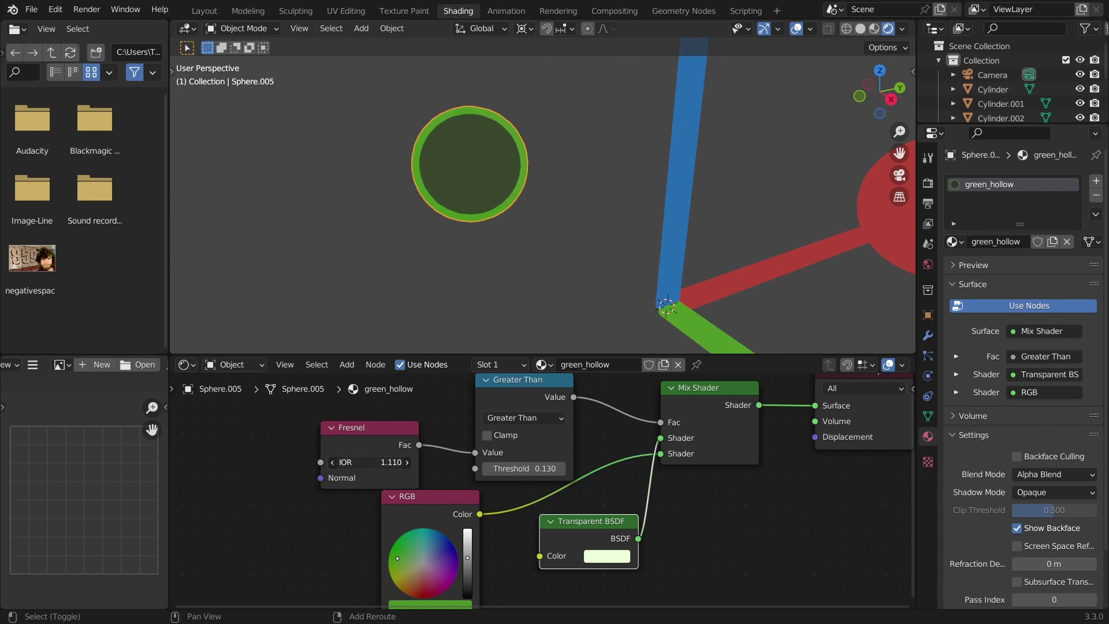
# Assign green_hollow to the unattached red sphere, make it a single-user copy and rename it red_hollow.
pyautogui.scroll(-6, 520, 257)
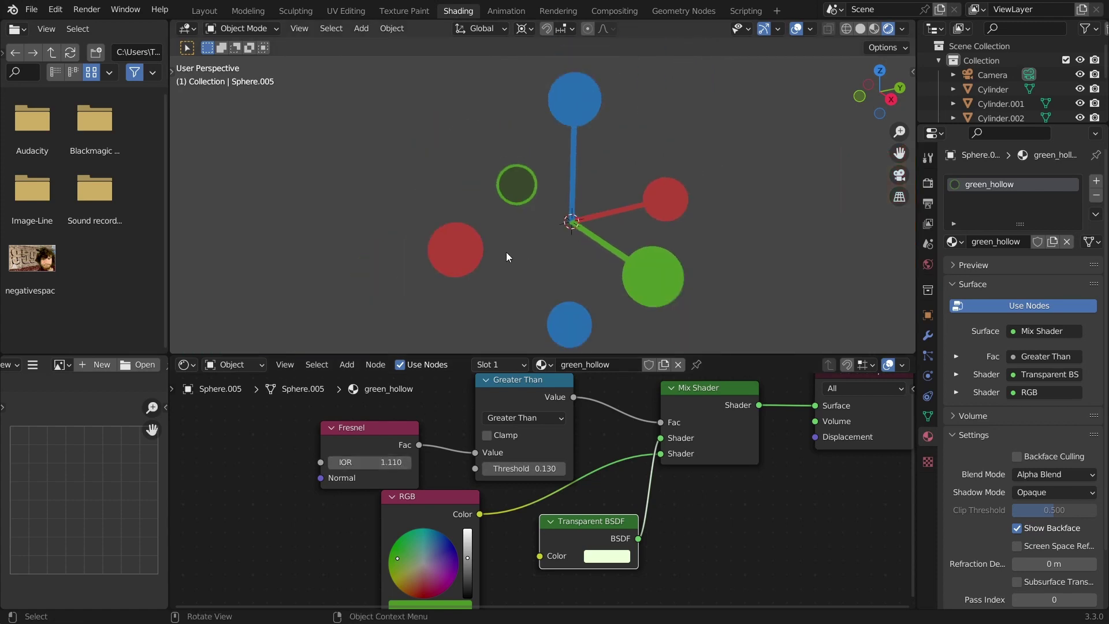
pyautogui.moveTo(531, 216); pyautogui.dragTo(531, 185, button='middle')
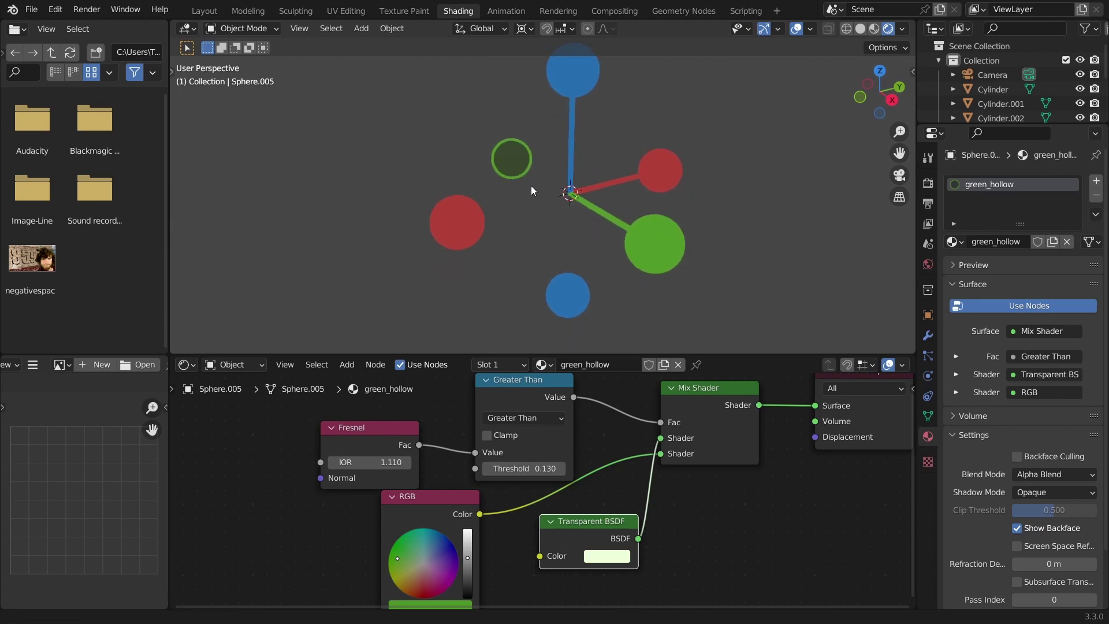
pyautogui.click(461, 223)
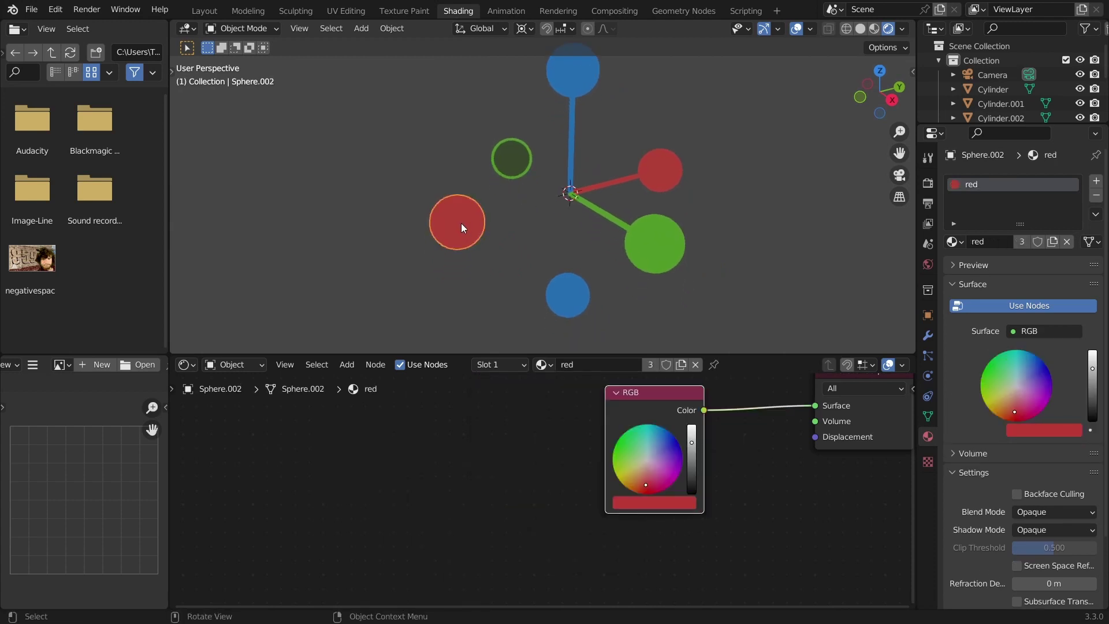
pyautogui.click(548, 367)
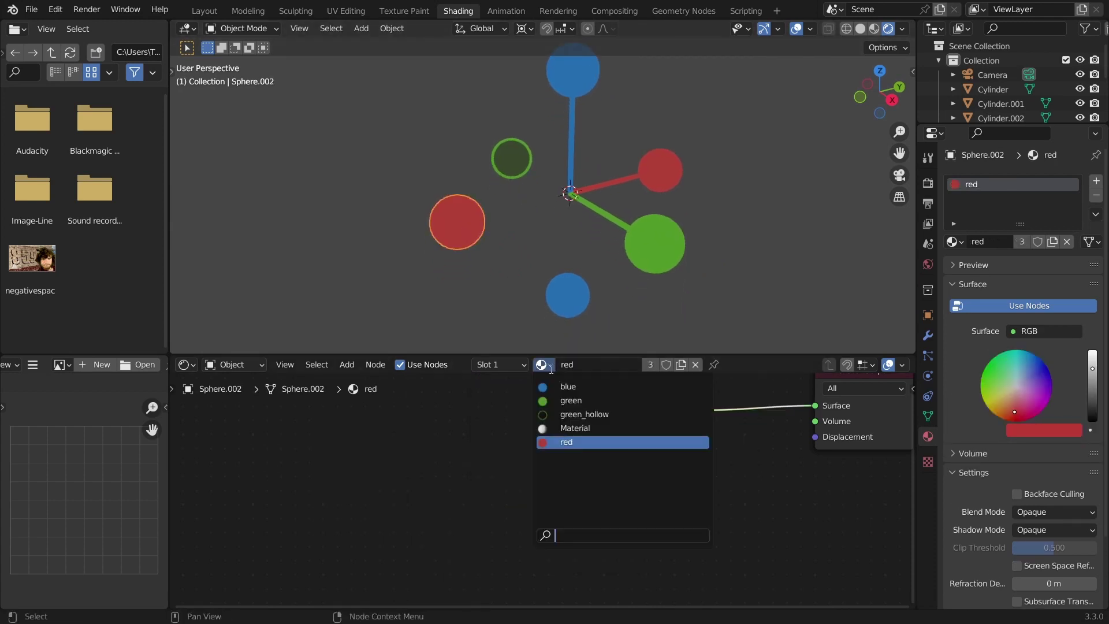
pyautogui.click(588, 417)
pyautogui.click(651, 364)
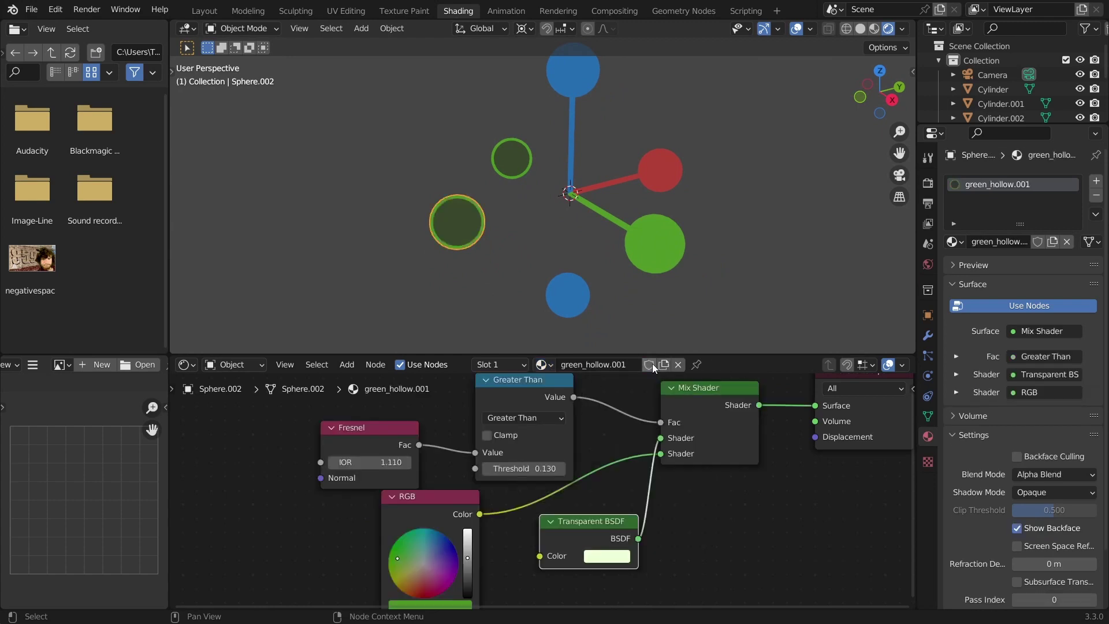
pyautogui.doubleClick(580, 363)
pyautogui.write('red_hollow')
pyautogui.press('Return')
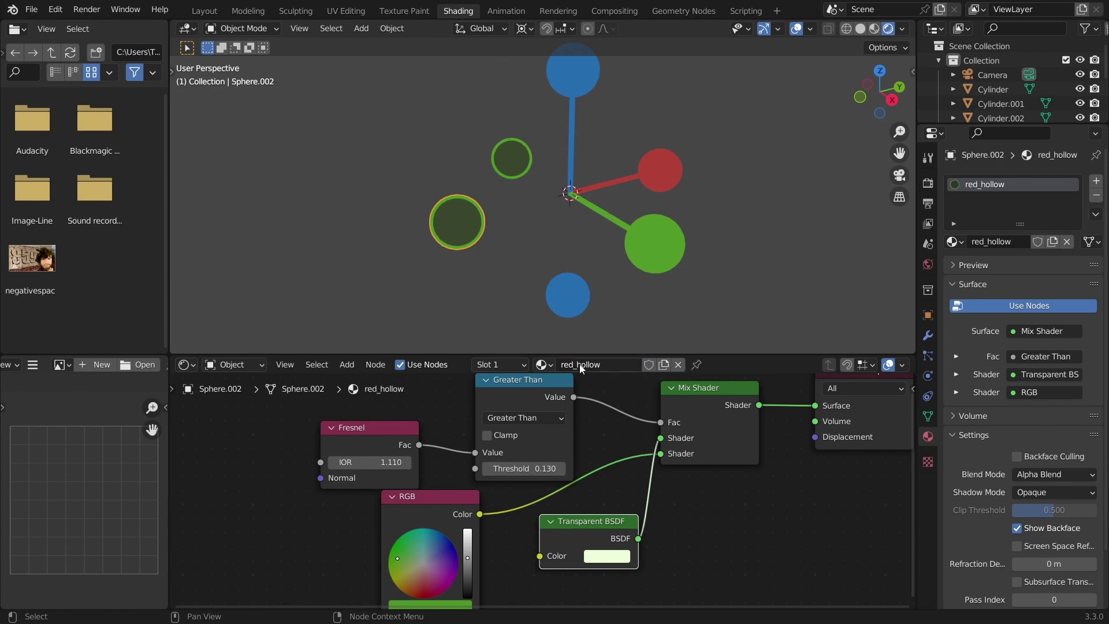
# Recolor red_hollow by setting its RGB node to red and its Transparent BSDF color to pale pink.
pyautogui.moveTo(409, 574); pyautogui.dragTo(556, 498, button='middle')
pyautogui.scroll(1, 556, 498)
pyautogui.click(577, 511)
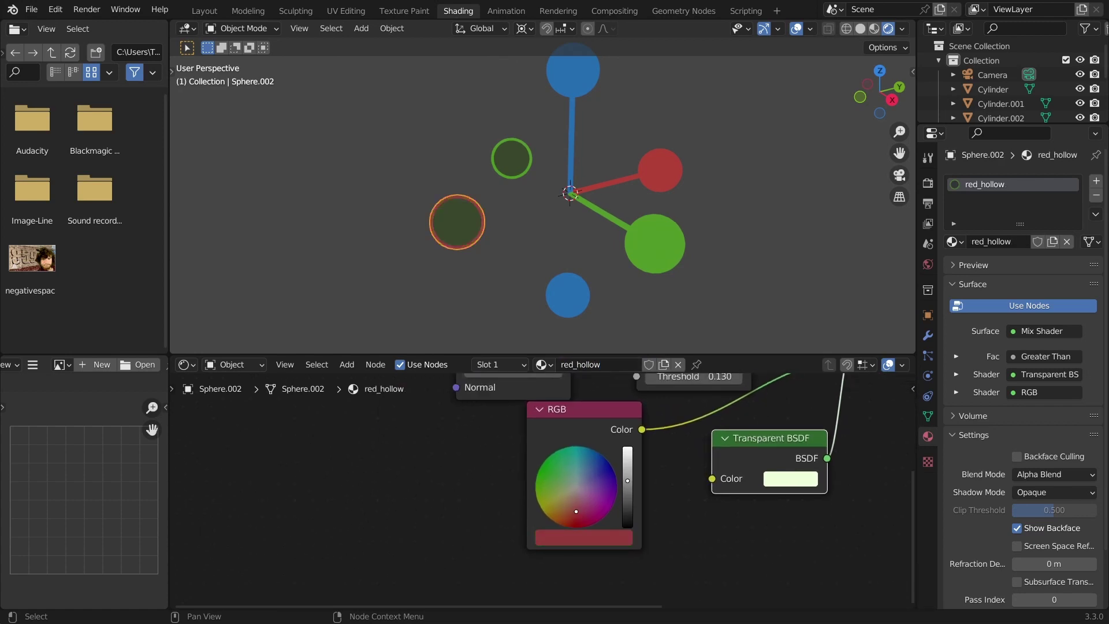
pyautogui.click(780, 484)
pyautogui.moveTo(830, 324); pyautogui.dragTo(828, 316)
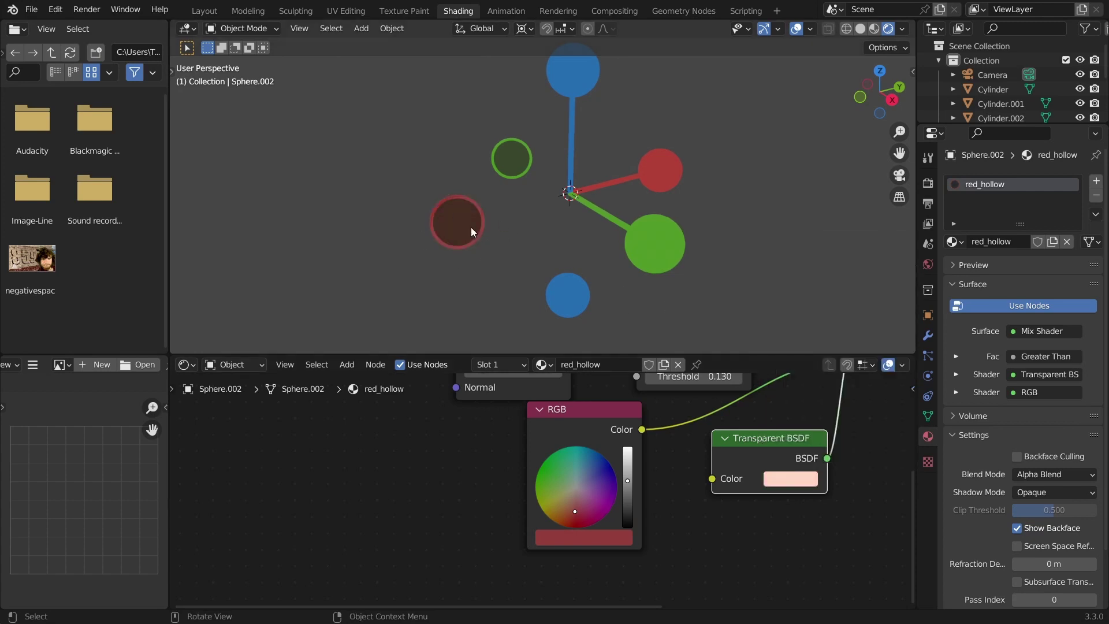
# Assign green_hollow to the lower blue sphere, make it a single-user copy and rename it blue_hollow.
pyautogui.click(573, 295)
pyautogui.click(546, 365)
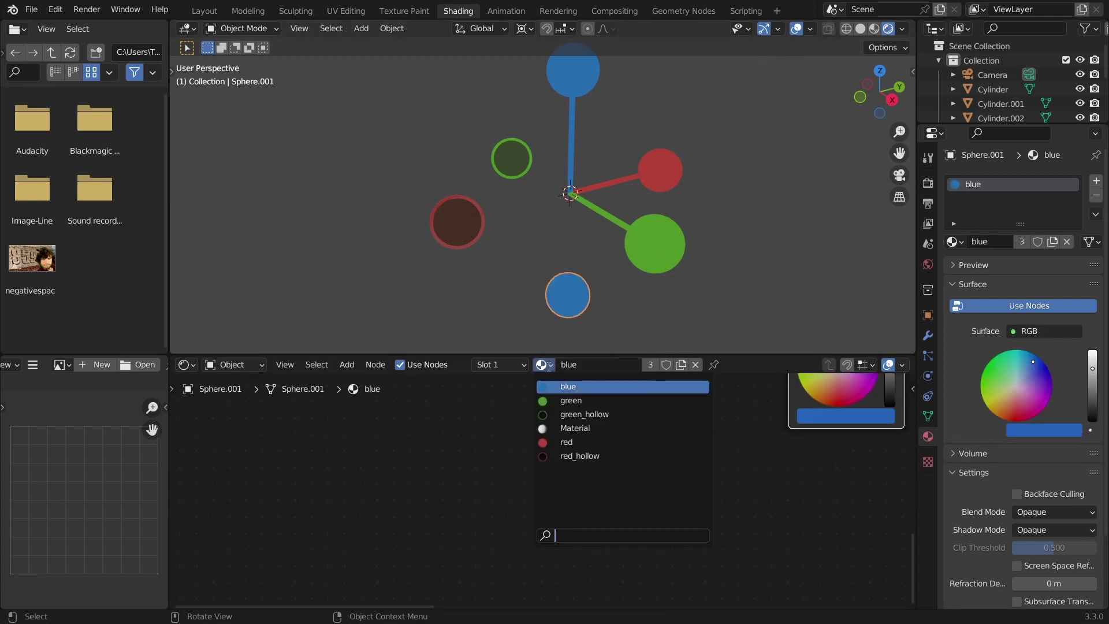
pyautogui.click(572, 414)
pyautogui.click(652, 363)
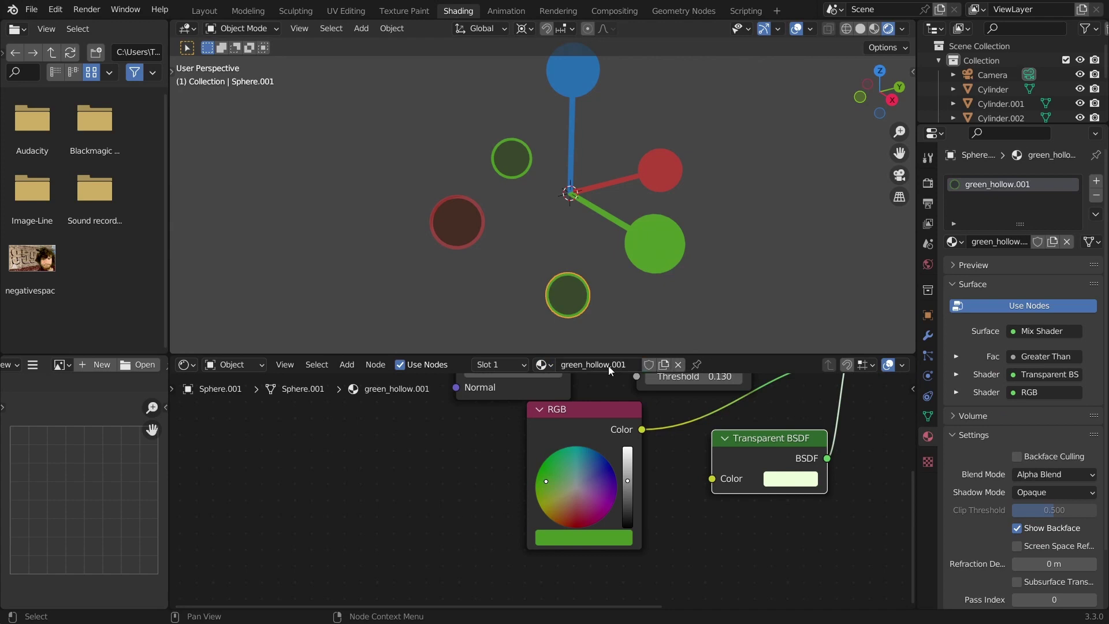
pyautogui.click(606, 364)
pyautogui.write('blue_hollow')
pyautogui.press('Return')
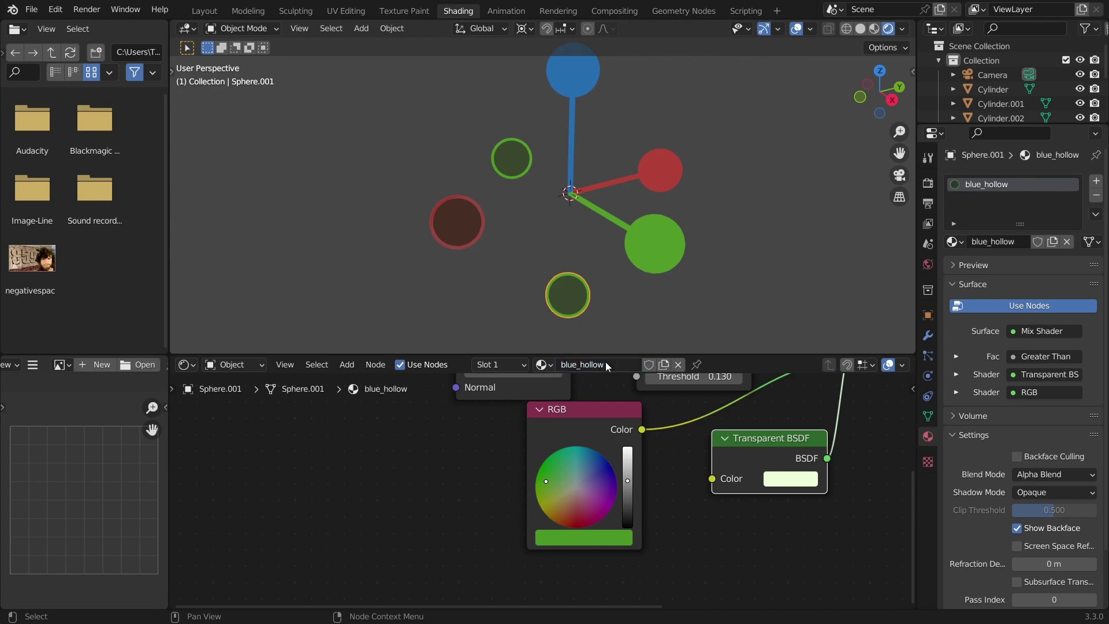
# Set blue_hollow's RGB node to blue, copy that color to the Transparent BSDF and lighten it to pale blue.
pyautogui.click(588, 460)
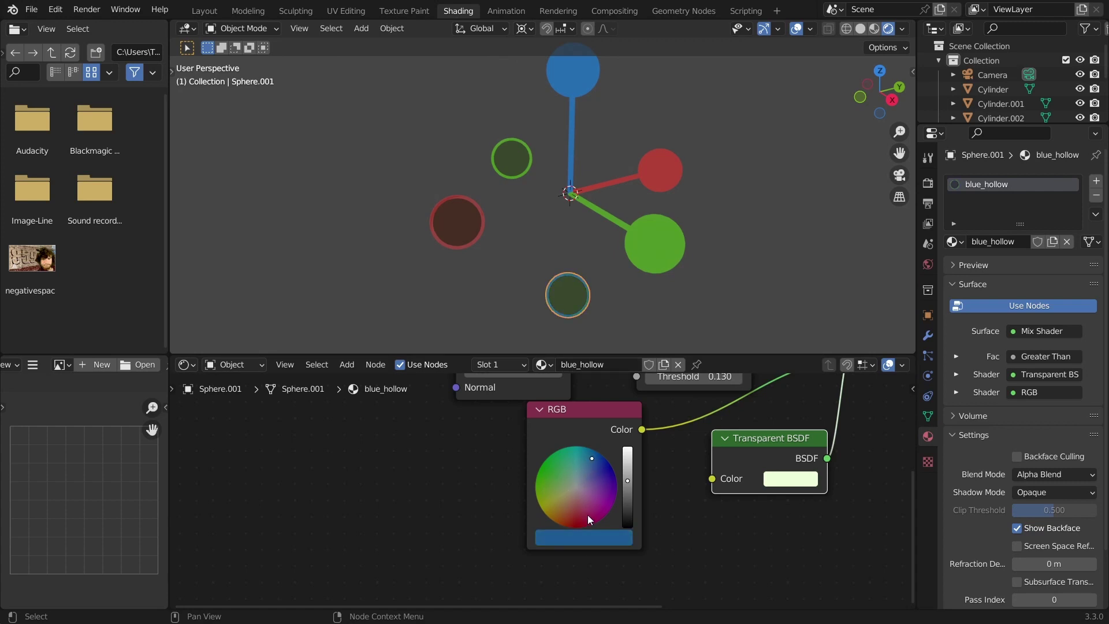
pyautogui.hotkey('ctrl', 'v')
pyautogui.click(797, 478)
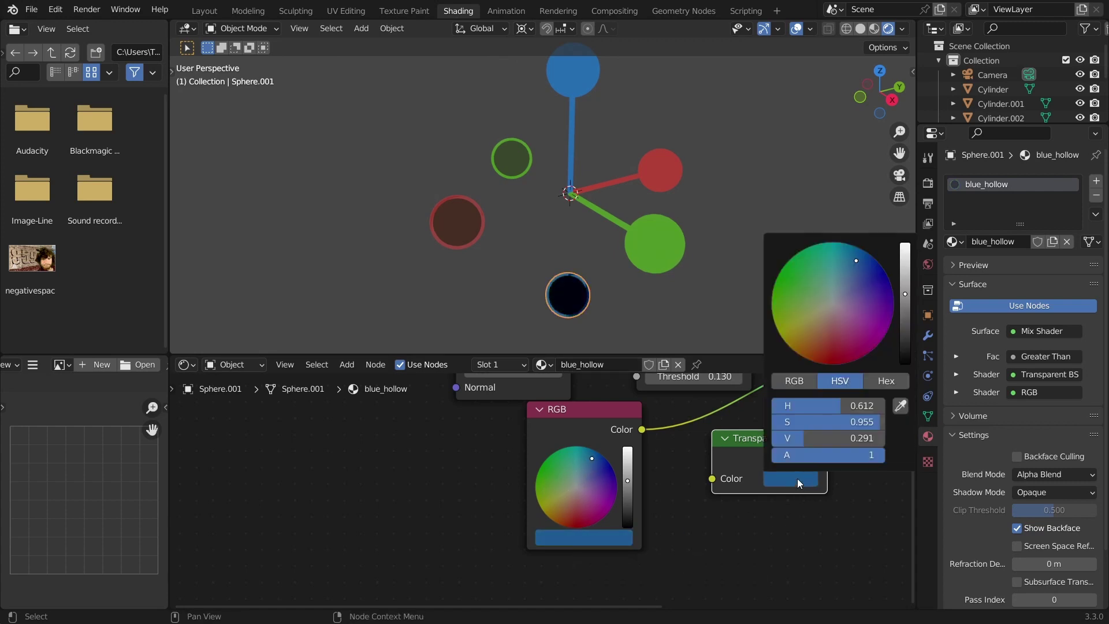
pyautogui.click(837, 292)
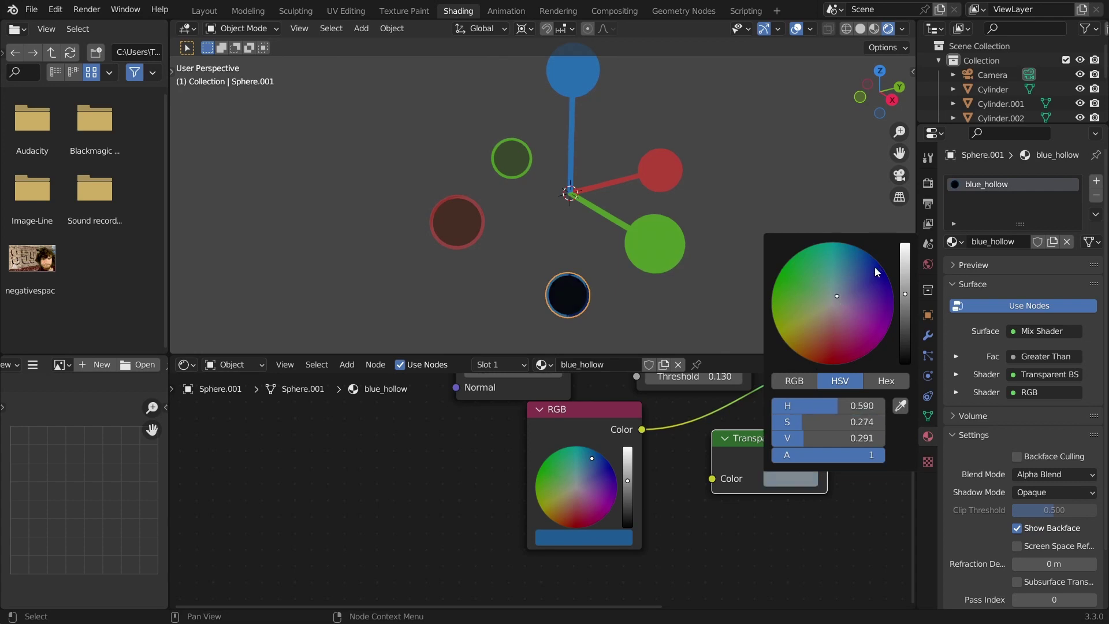
pyautogui.moveTo(903, 261); pyautogui.dragTo(905, 244)
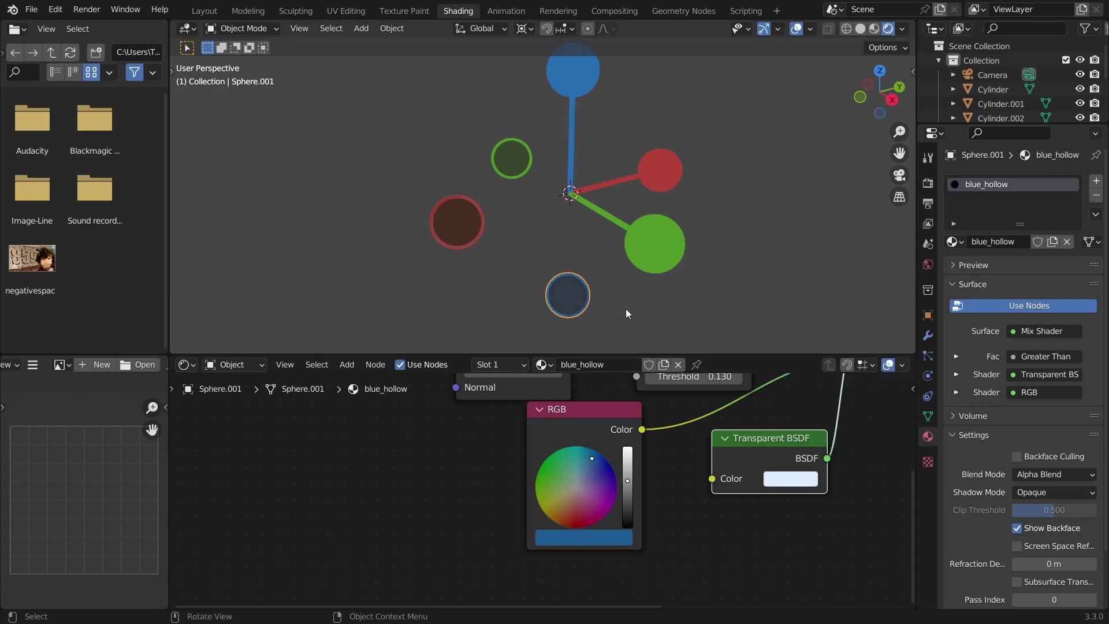
# Examine the gizmo from several angles to compare the directions of its solid and hollow axis ends.
pyautogui.moveTo(638, 288); pyautogui.dragTo(550, 167, button='middle')
pyautogui.moveTo(556, 126)
pyautogui.mouseDown()
pyautogui.moveTo(558, 177)
pyautogui.moveTo(577, 165)
pyautogui.moveTo(534, 163)
pyautogui.moveTo(567, 175)
pyautogui.mouseUp()
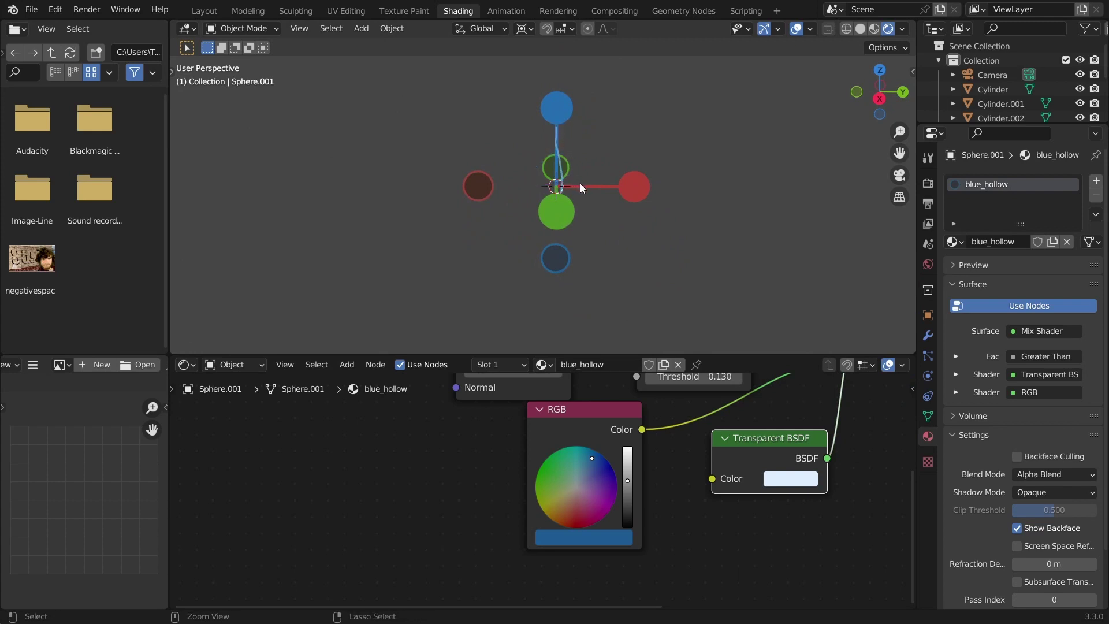
pyautogui.moveTo(581, 185); pyautogui.dragTo(416, 214, button='middle')
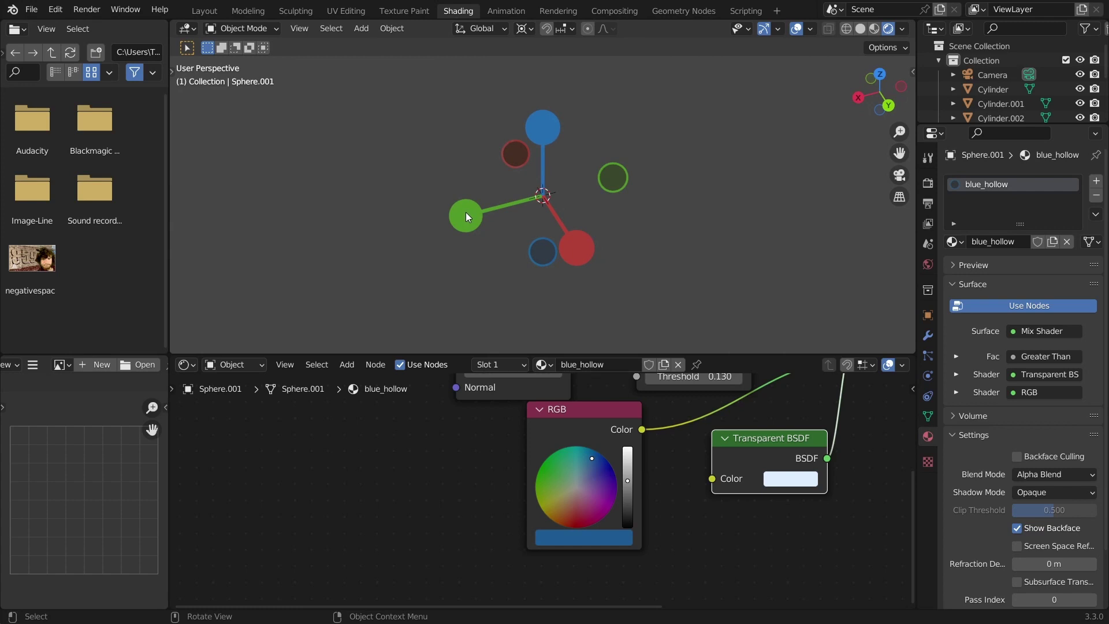
pyautogui.moveTo(462, 213)
pyautogui.mouseDown()
pyautogui.moveTo(486, 182)
pyautogui.moveTo(598, 164)
pyautogui.moveTo(586, 185)
pyautogui.mouseUp()
pyautogui.hotkey('ctrl', 'z')
pyautogui.moveTo(569, 233); pyautogui.dragTo(574, 239, button='middle')
pyautogui.moveTo(574, 230); pyautogui.dragTo(576, 229, button='middle')
pyautogui.scroll(1, 563, 225)
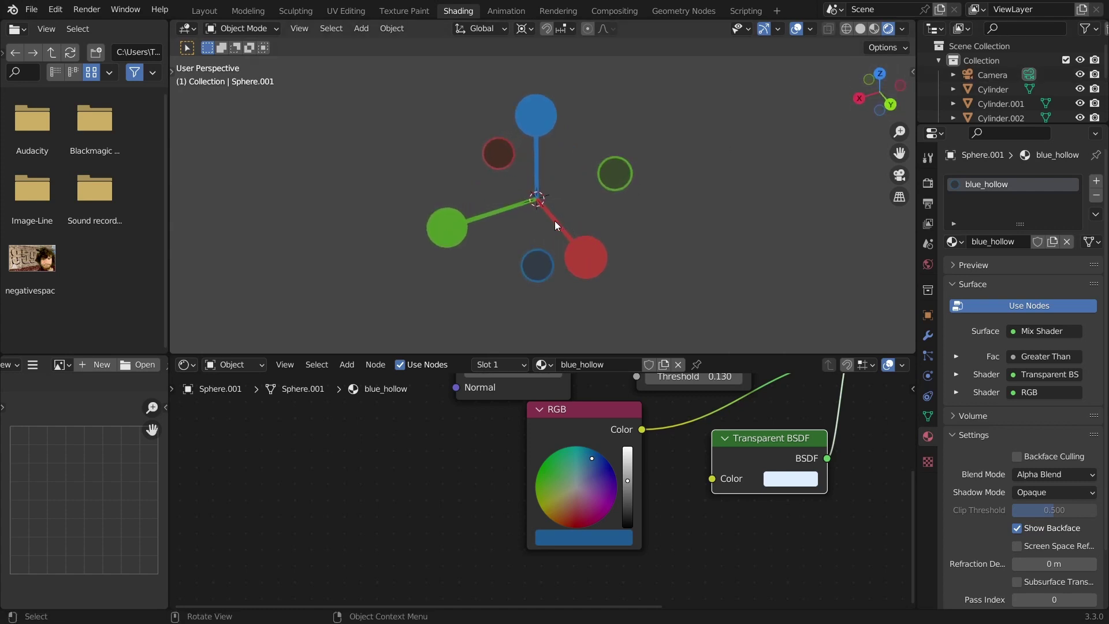
# Rotate the green cylinder and its solid green sphere together by 180° about the global Z axis.
pyautogui.click(514, 210)
pyautogui.keyDown('shift'); pyautogui.click(448, 224); pyautogui.keyUp('shift')
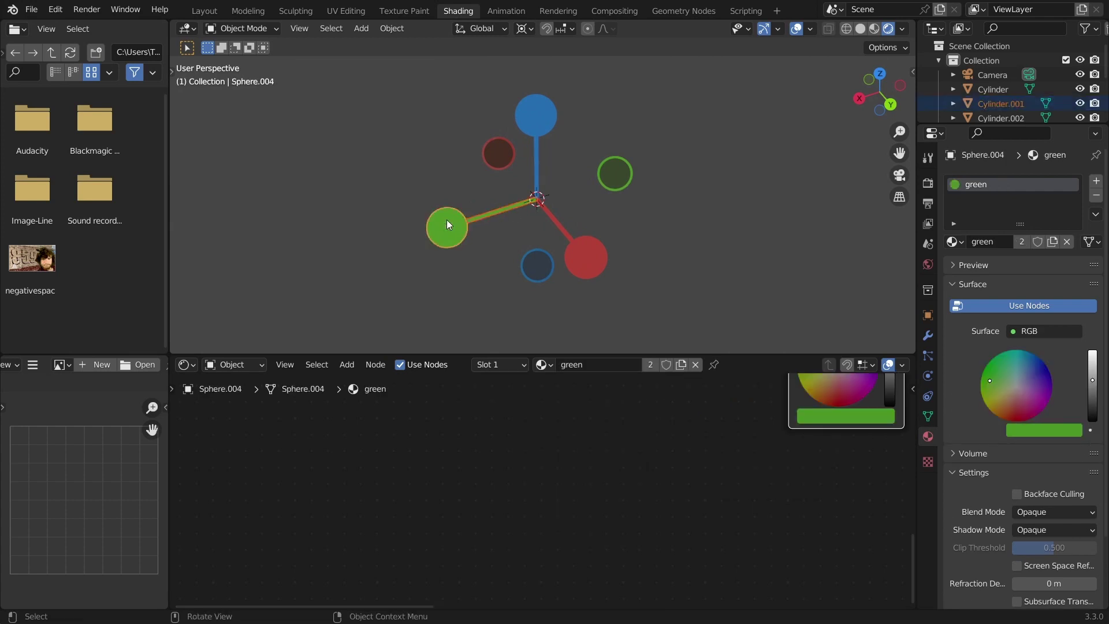
pyautogui.write('rz')
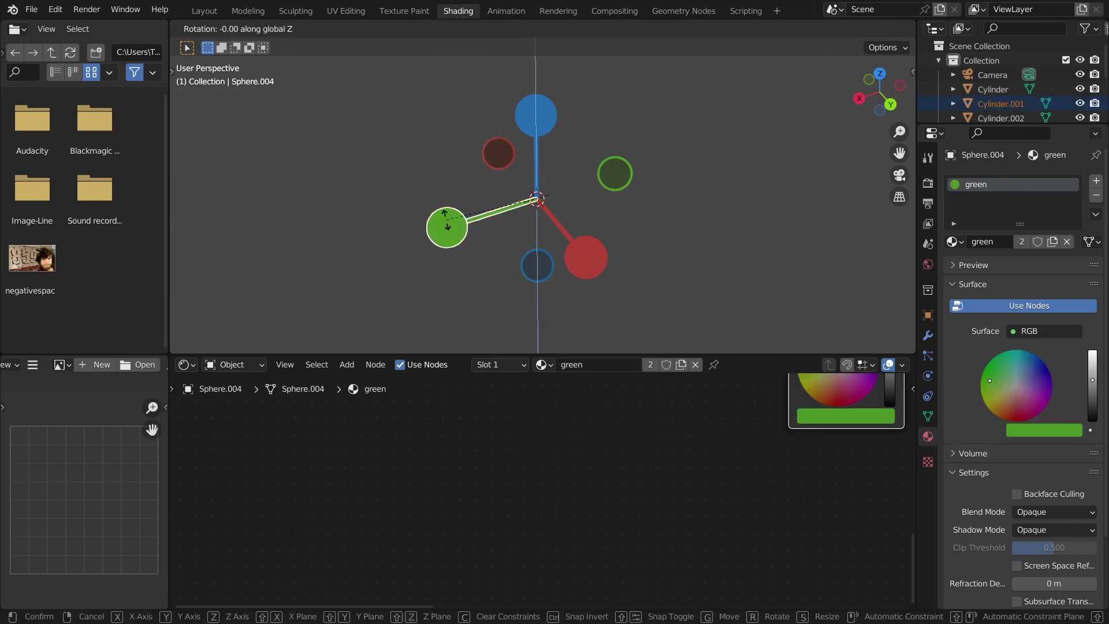
pyautogui.write('180')
pyautogui.press('Return')
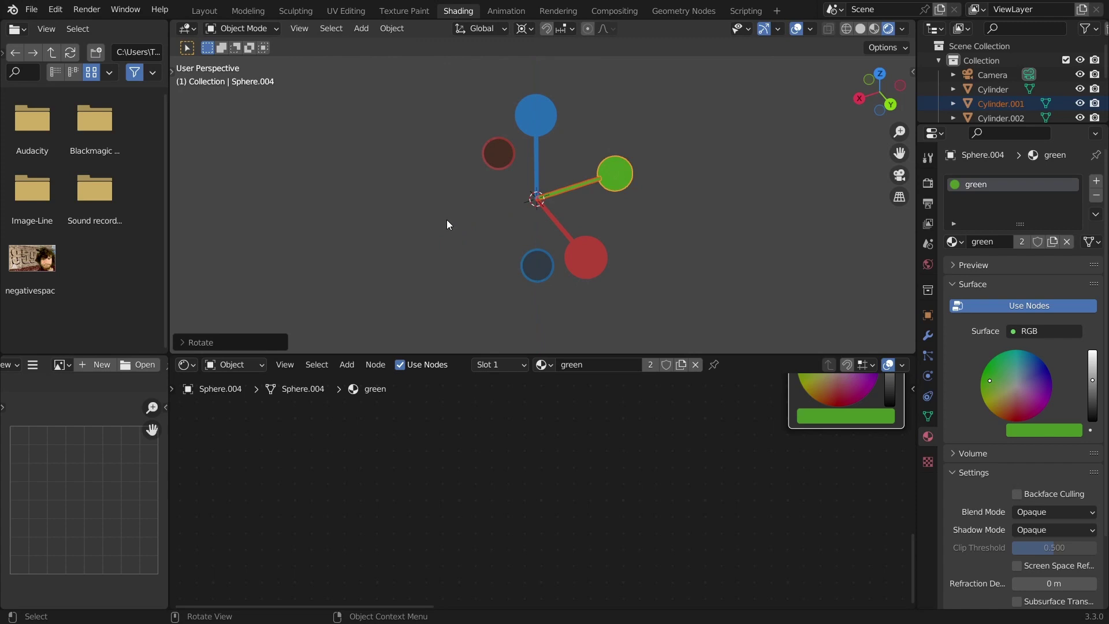
# Rotate the hollow green sphere overlapping the solid one by 180° about the global Z axis.
pyautogui.click(626, 170)
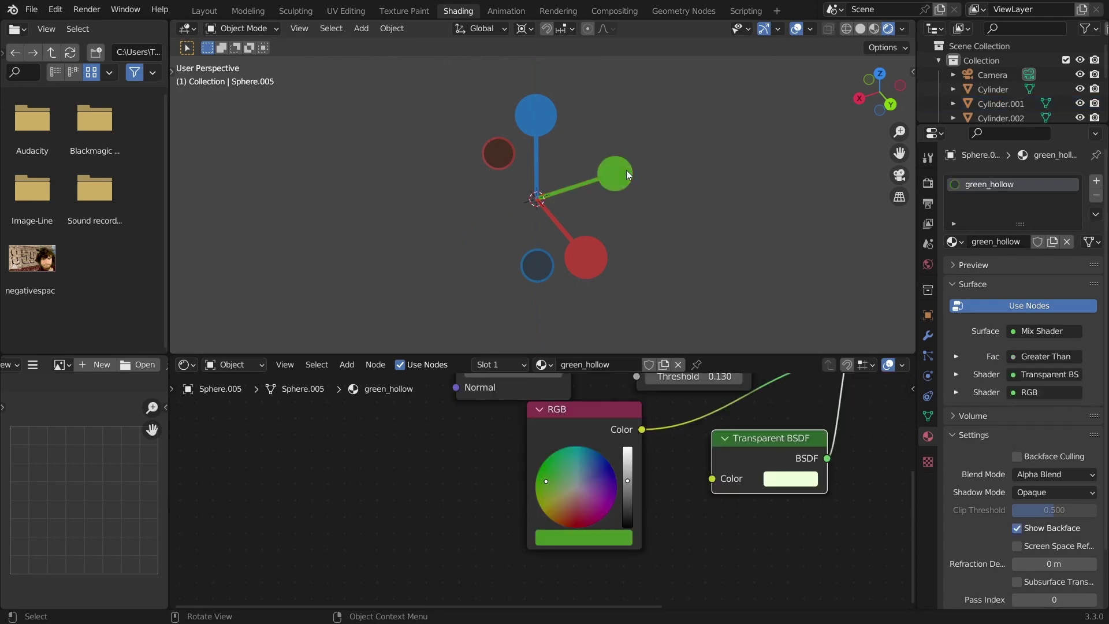
pyautogui.click(627, 175)
pyautogui.press('g')
pyautogui.press('Escape')
pyautogui.press('r')
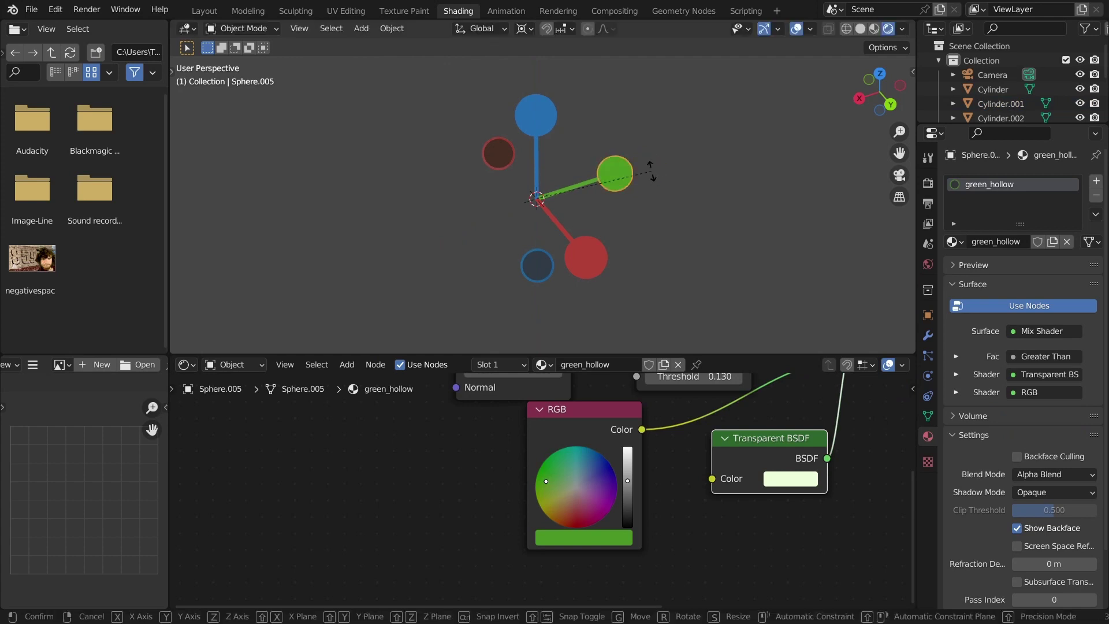
pyautogui.press('z')
pyautogui.press('1')
pyautogui.press('8')
pyautogui.press('0')
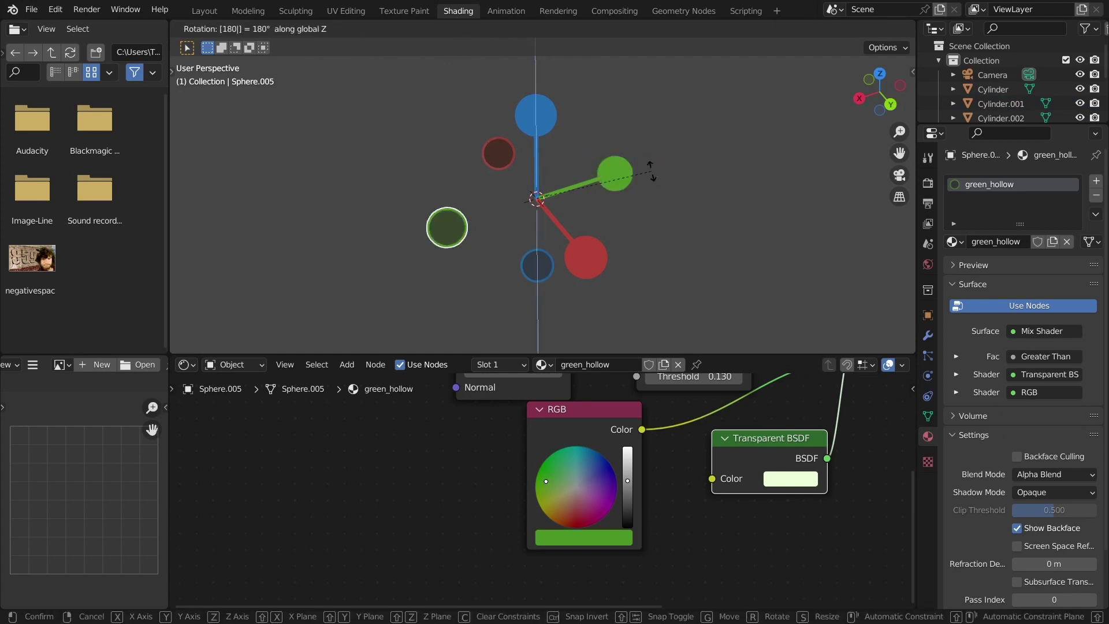
pyautogui.press('Return')
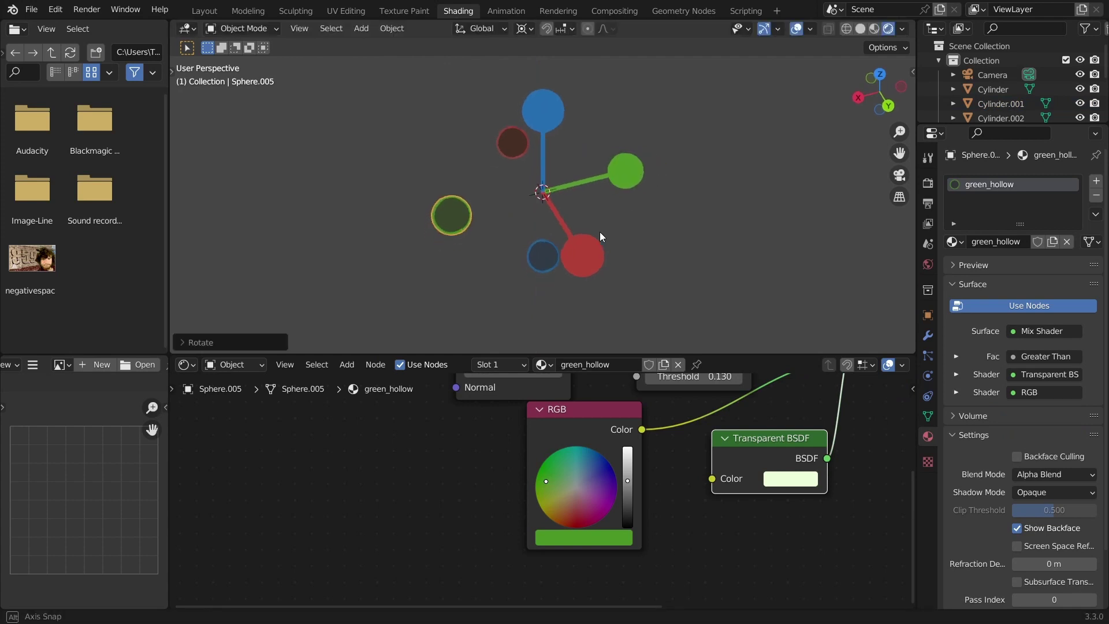
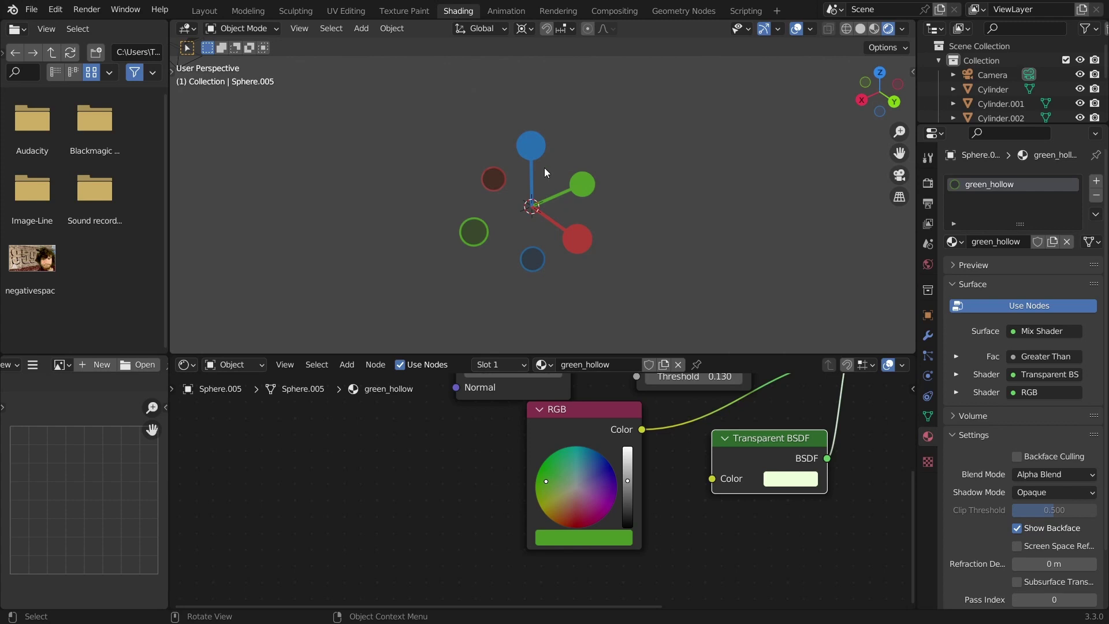
# Add a text object at the origin of the axis gizmo.
pyautogui.scroll(5, 535, 143)
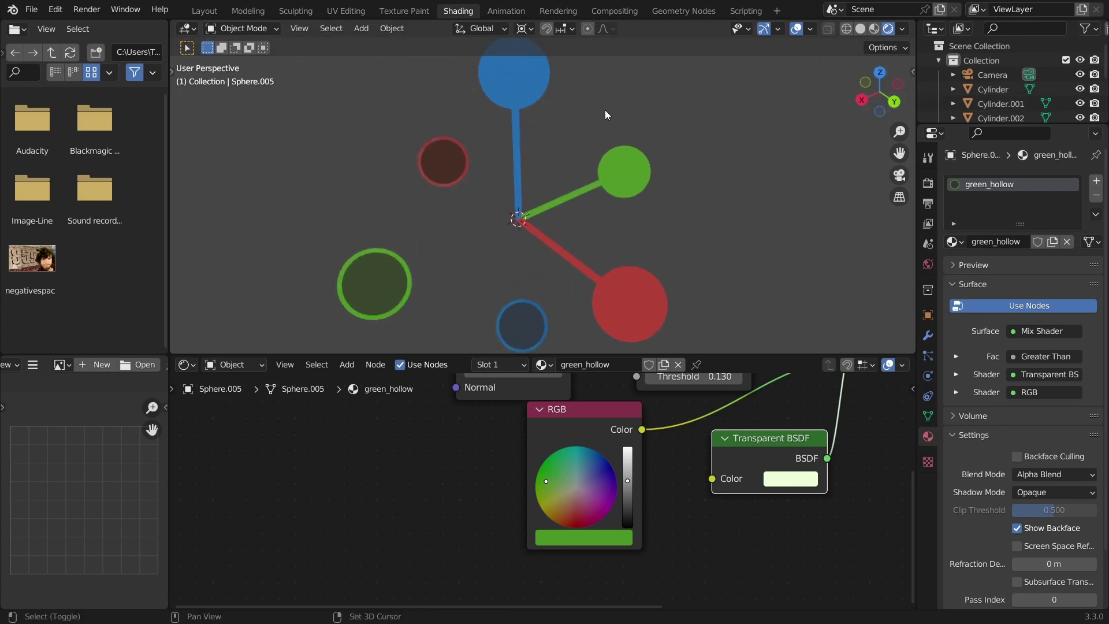
pyautogui.keyDown('shift'); pyautogui.moveTo(605, 110); pyautogui.dragTo(612, 142, button='middle'); pyautogui.keyUp('shift')
pyautogui.moveTo(528, 75)
pyautogui.mouseDown()
pyautogui.moveTo(521, 114)
pyautogui.moveTo(536, 72)
pyautogui.moveTo(528, 96)
pyautogui.mouseUp()
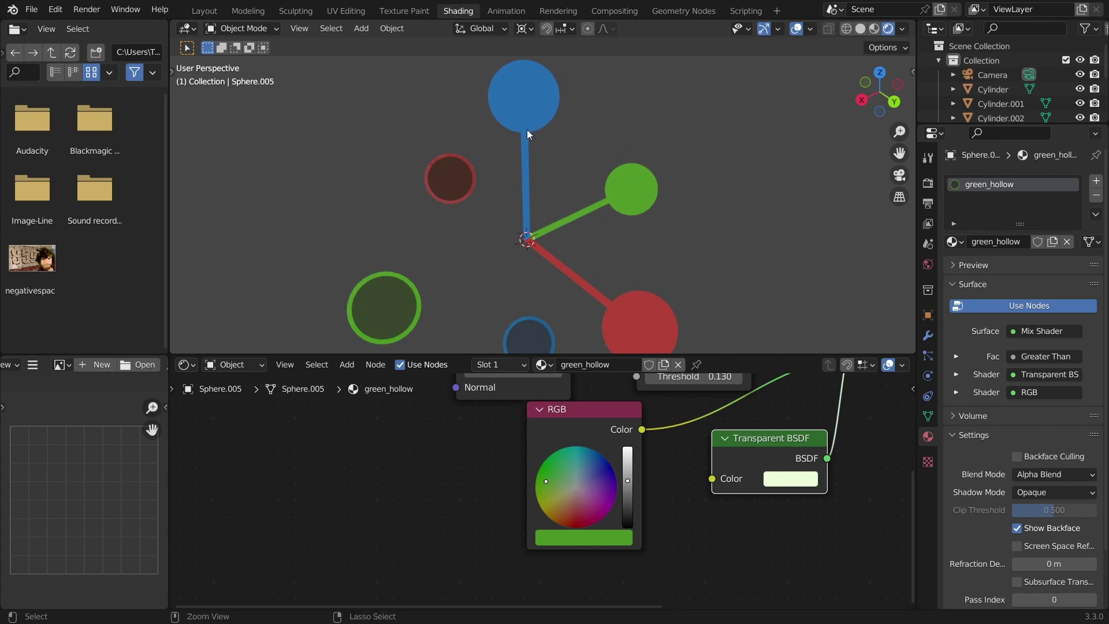
pyautogui.scroll(-2, 544, 137)
pyautogui.keyDown('shift'); pyautogui.moveTo(546, 144); pyautogui.dragTo(543, 131, button='middle'); pyautogui.keyUp('shift')
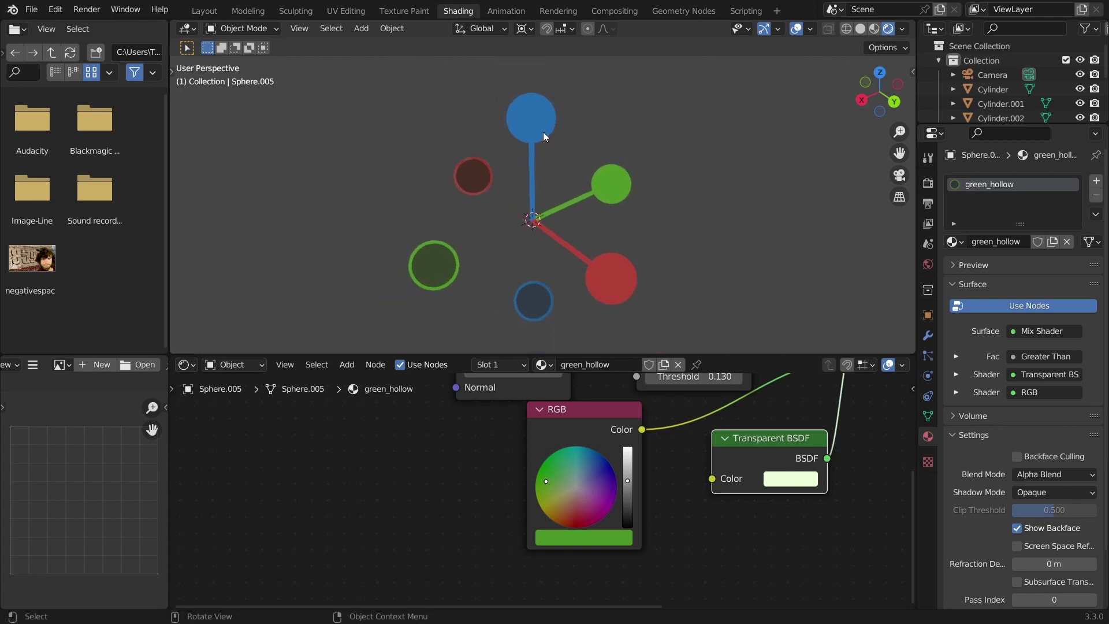
pyautogui.hotkey('shift', 'a')
pyautogui.moveTo(490, 135)
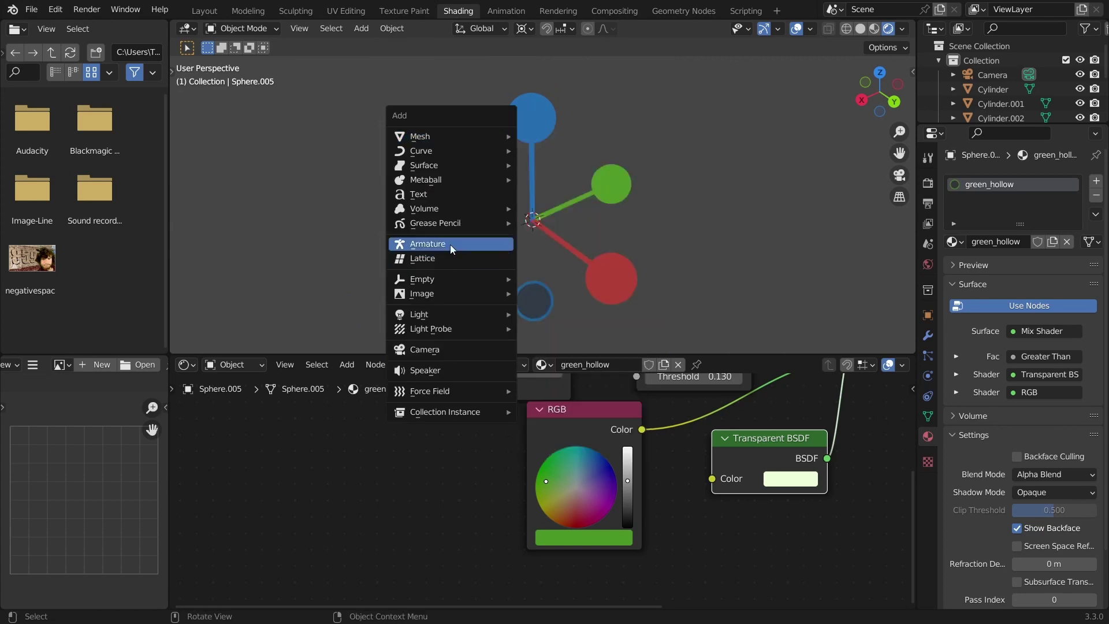
pyautogui.click(435, 195)
# Replace the new text object's default wording with X.
pyautogui.press('Tab')
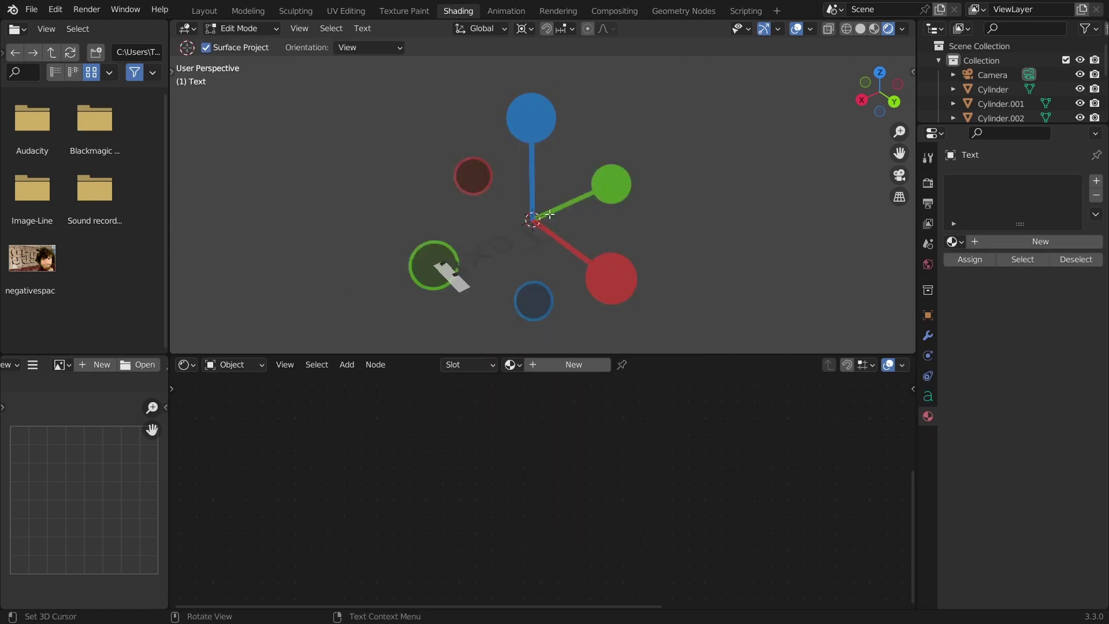
pyautogui.press('BackSpace')
pyautogui.press('BackSpace')
pyautogui.press('BackSpace')
pyautogui.press('BackSpace')
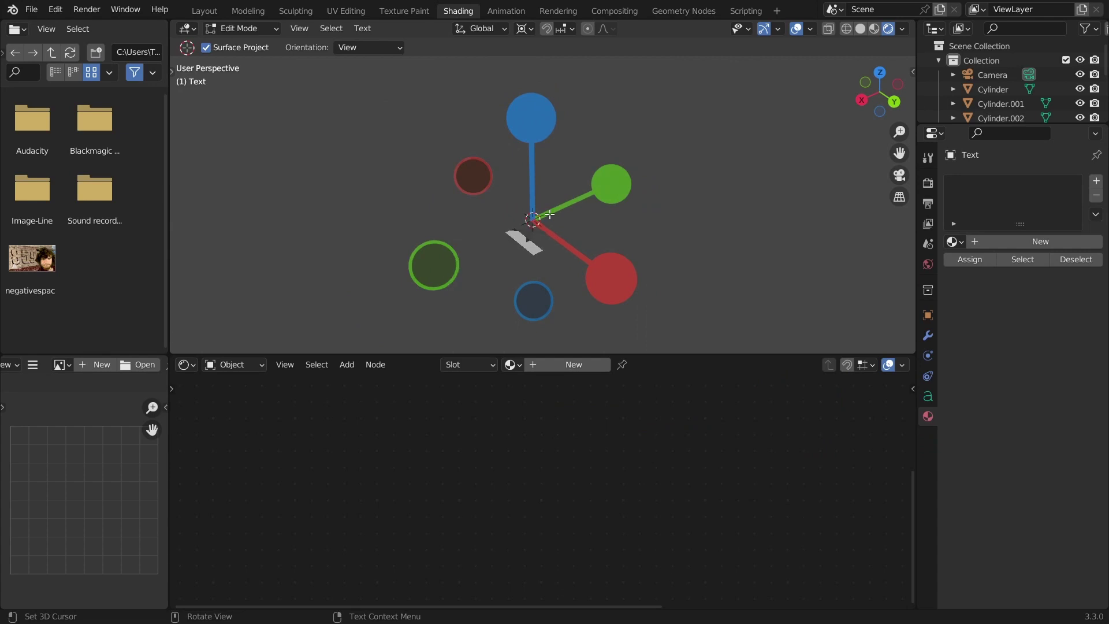
pyautogui.write('X')
pyautogui.press('Tab')
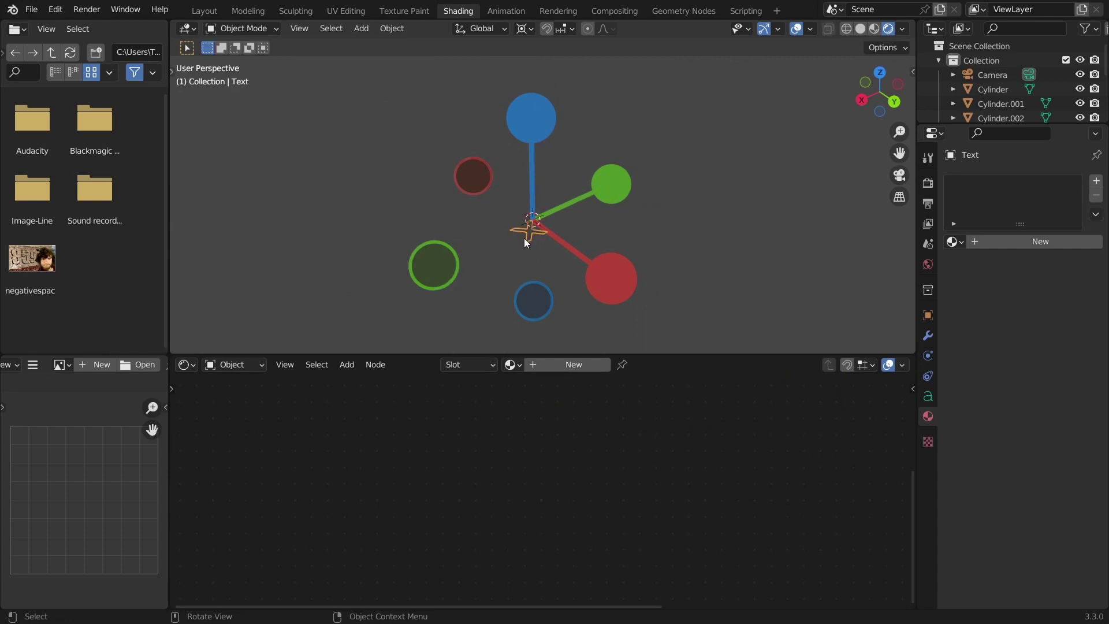
# Load Alef Bold as the regular font of the X text.
pyautogui.moveTo(525, 238); pyautogui.dragTo(693, 277, button='middle')
pyautogui.click(925, 393)
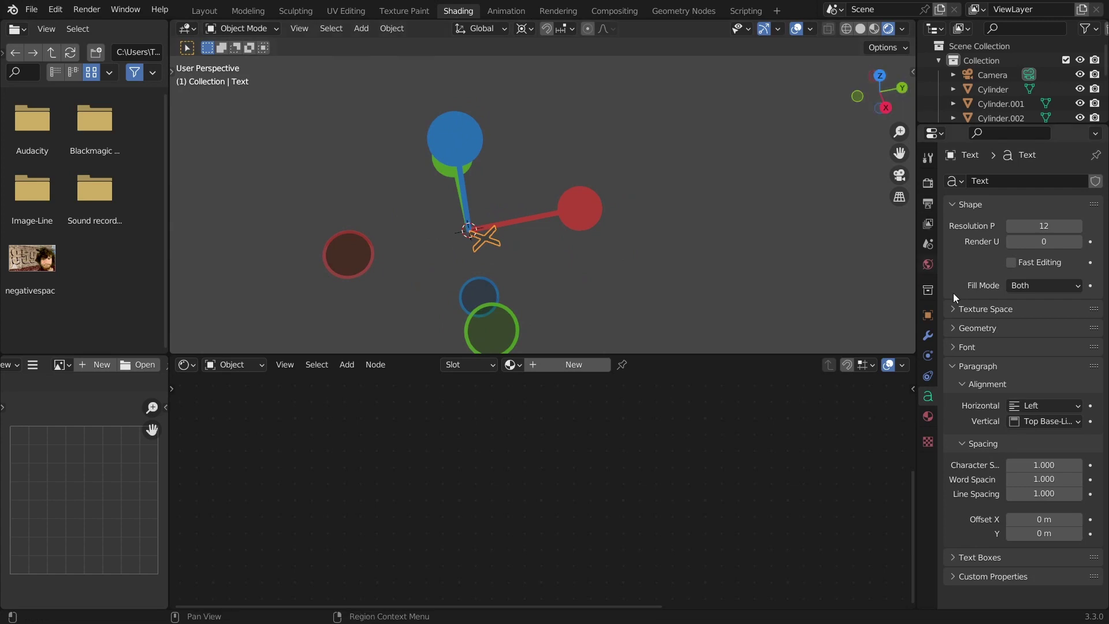
pyautogui.click(975, 345)
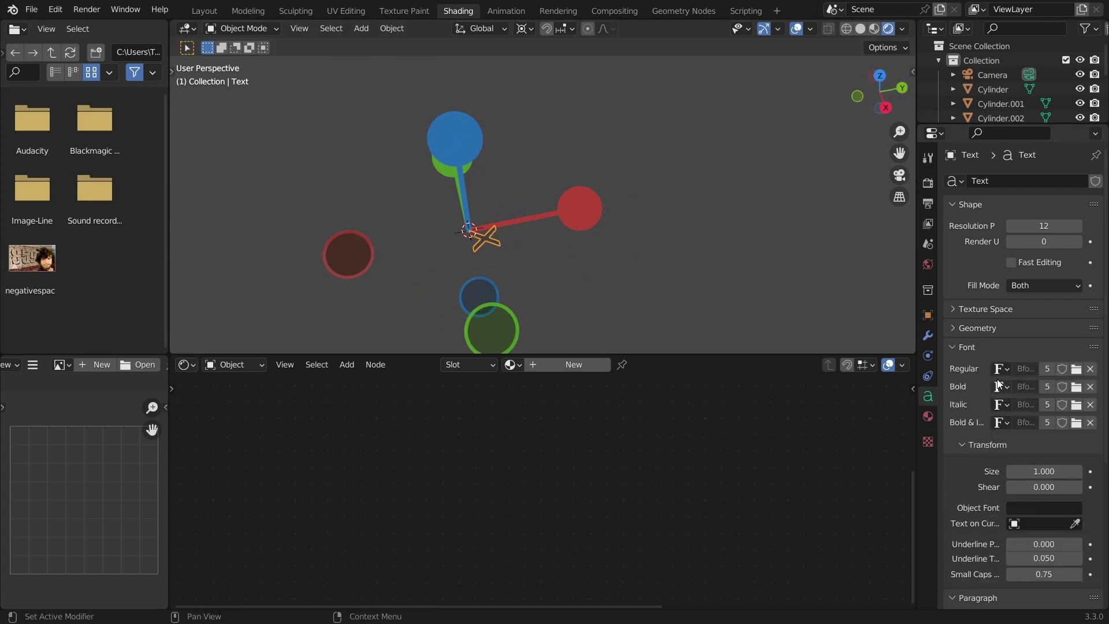
pyautogui.click(1076, 369)
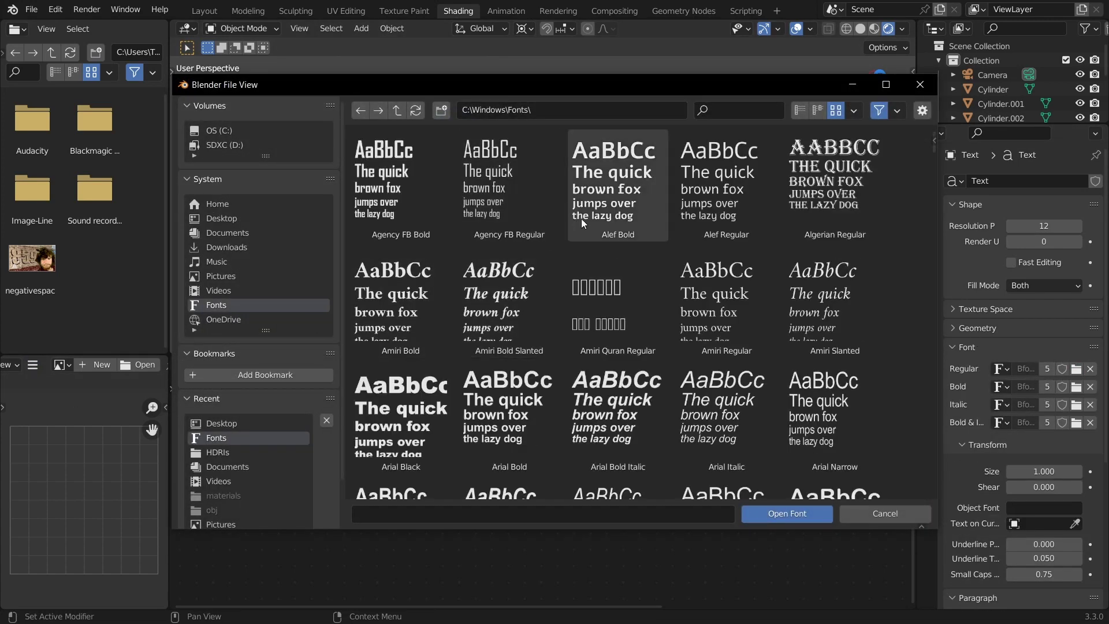
pyautogui.doubleClick(631, 203)
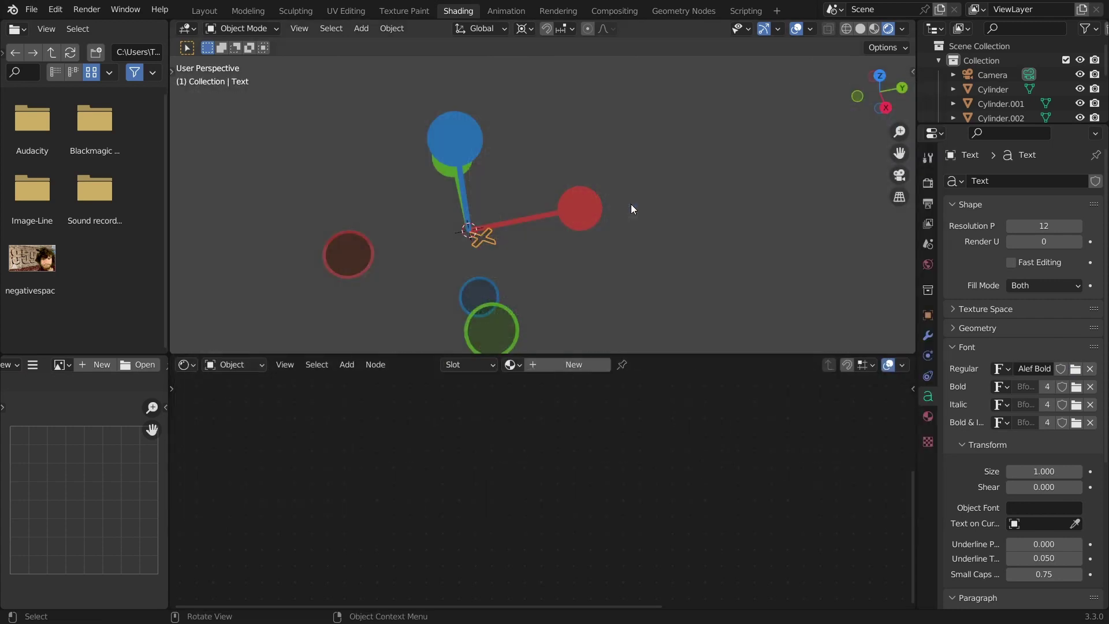
# Move the X text onto the solid red sphere, aligning it from the right and back orthographic views.
pyautogui.keyDown('shift'); pyautogui.moveTo(511, 240); pyautogui.dragTo(547, 229, button='middle'); pyautogui.keyUp('shift')
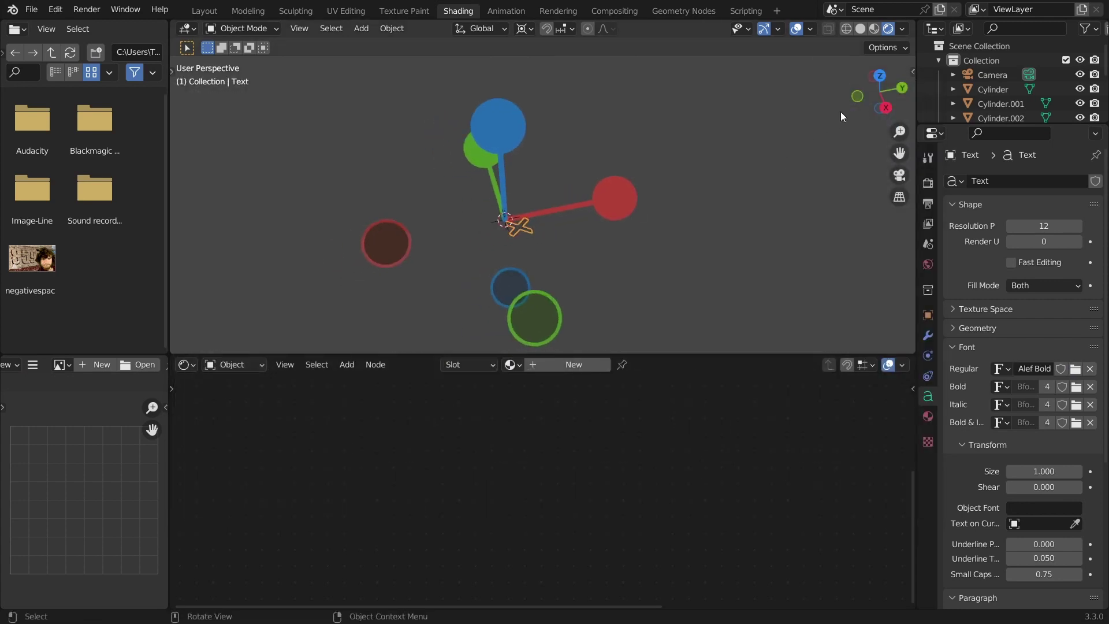
pyautogui.click(886, 107)
pyautogui.press('g')
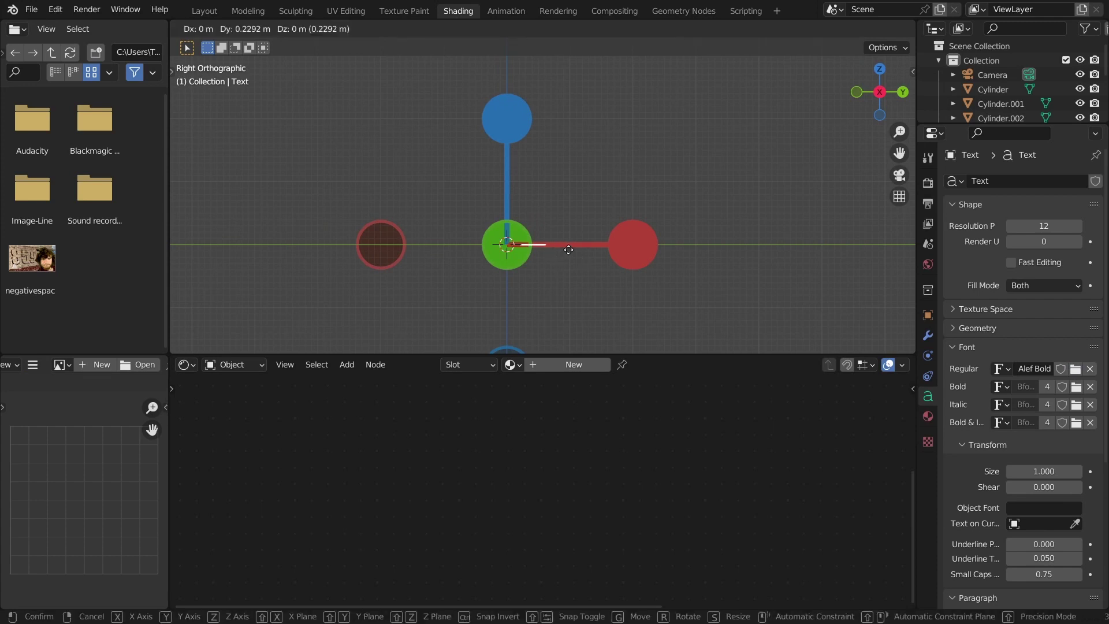
pyautogui.click(665, 255)
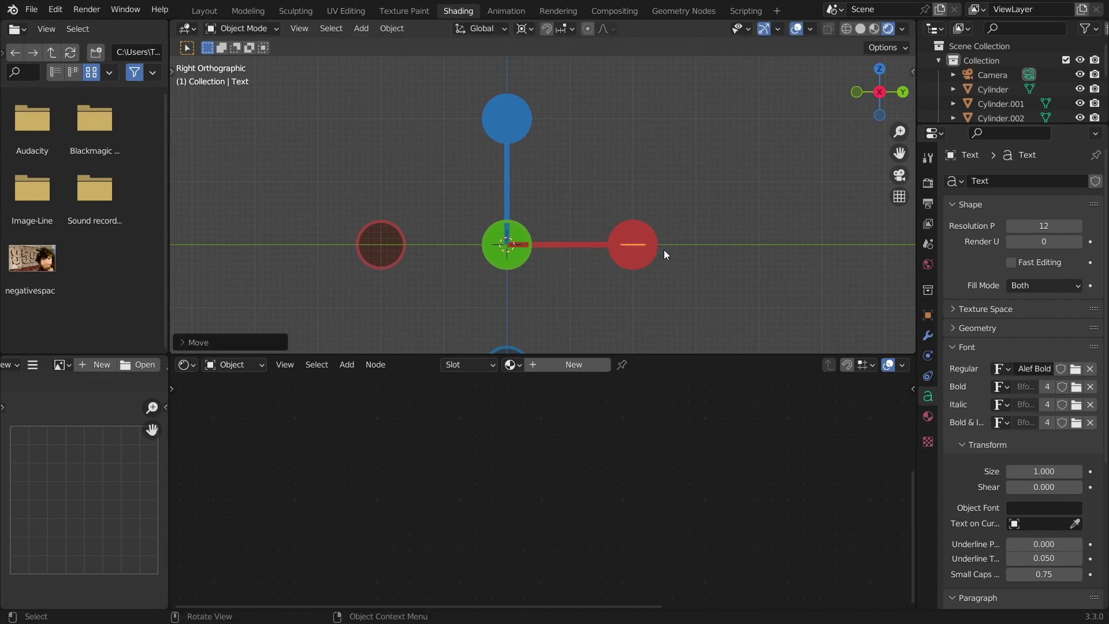
pyautogui.click(902, 91)
pyautogui.press('g')
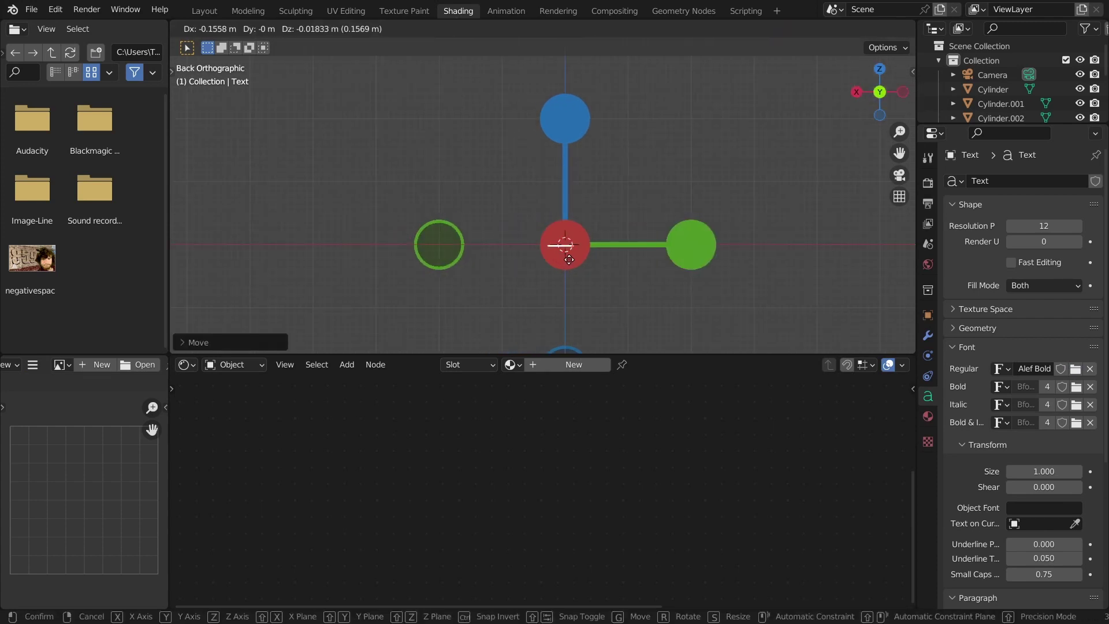
pyautogui.click(573, 258)
# Look through the camera and give the X text a Track To constraint targeting Camera, with Z as the track axis.
pyautogui.moveTo(573, 259); pyautogui.dragTo(590, 220, button='middle')
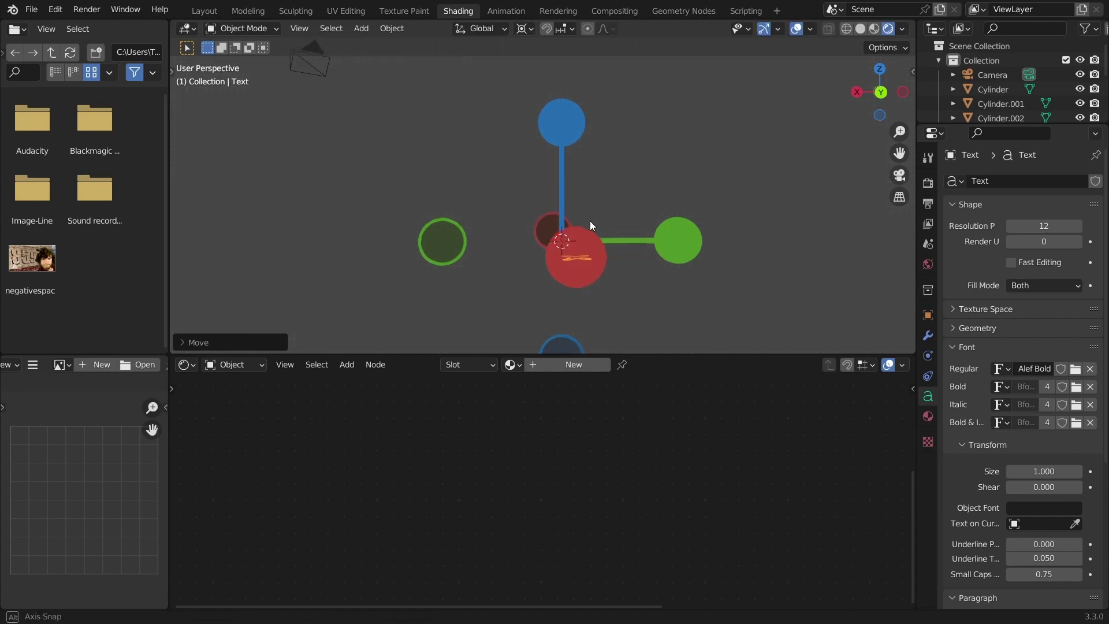
pyautogui.click(895, 172)
pyautogui.moveTo(910, 105); pyautogui.dragTo(876, 96)
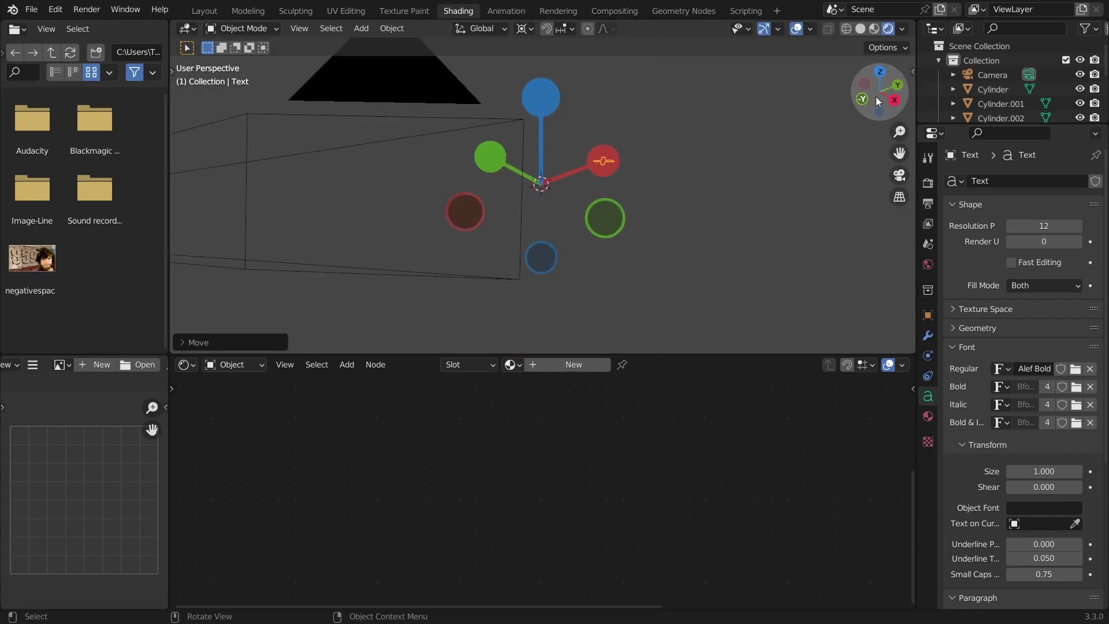
pyautogui.click(898, 175)
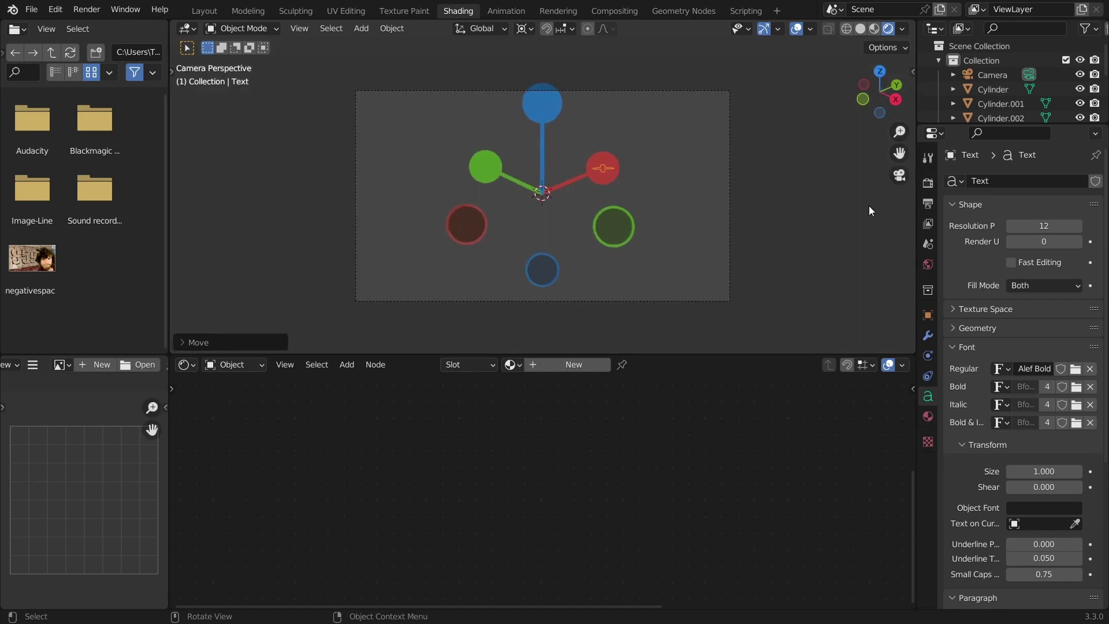
pyautogui.click(928, 375)
pyautogui.click(1032, 180)
pyautogui.click(958, 283)
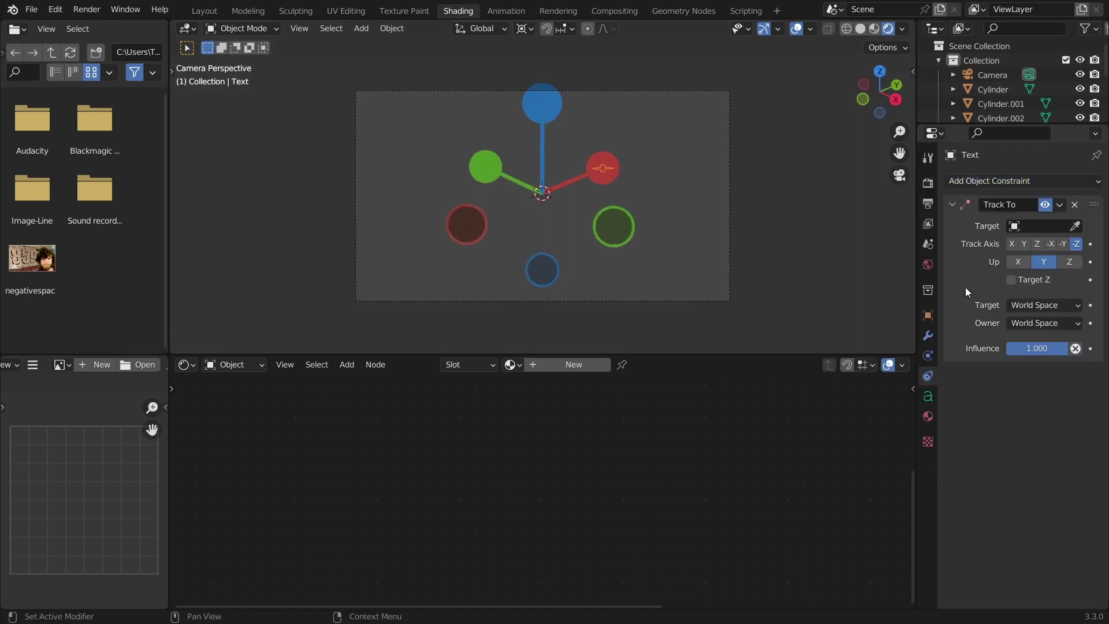
pyautogui.click(1029, 225)
pyautogui.click(1007, 248)
pyautogui.click(1036, 244)
# Recenter the camera-facing X text on the red sphere from the right and back views, and return to the camera view.
pyautogui.scroll(2, 649, 172)
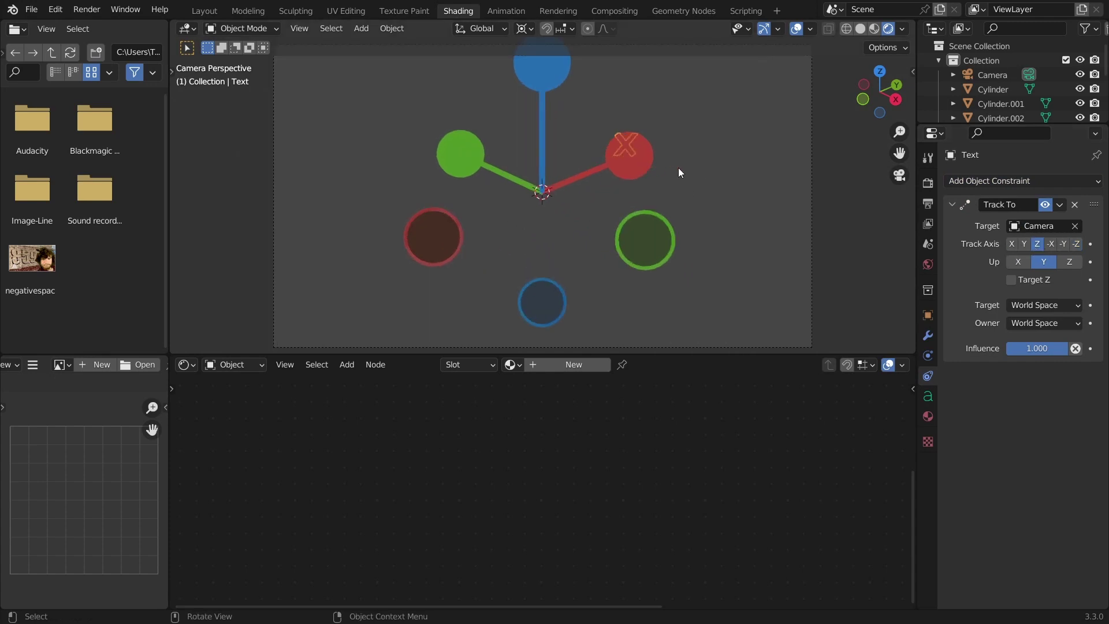
pyautogui.click(895, 100)
pyautogui.press('g')
pyautogui.click(652, 210)
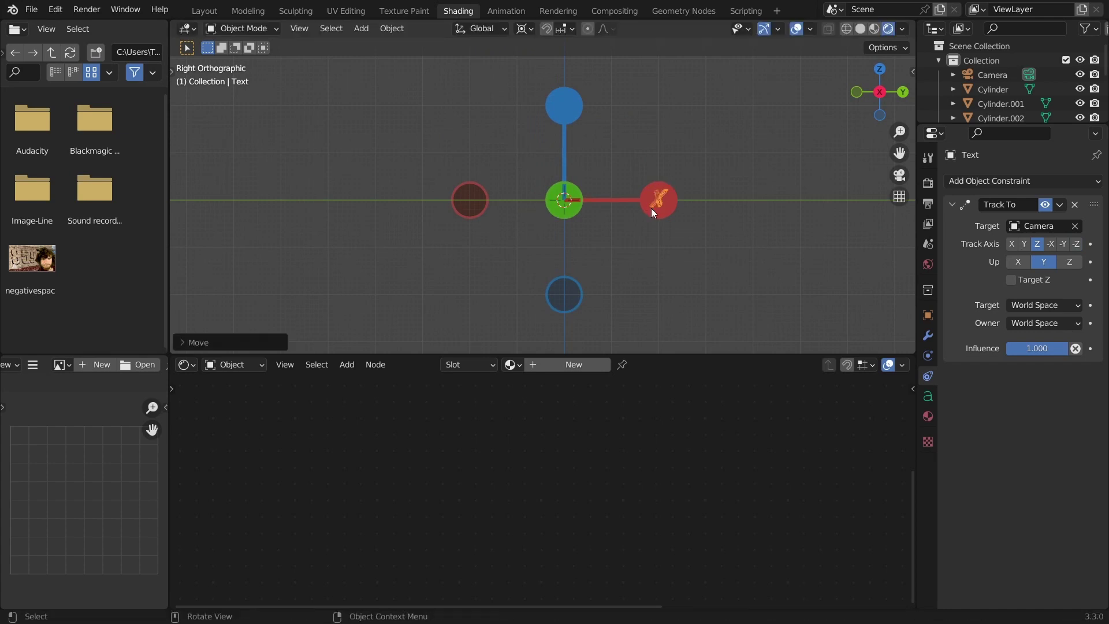
pyautogui.click(903, 92)
pyautogui.press('g')
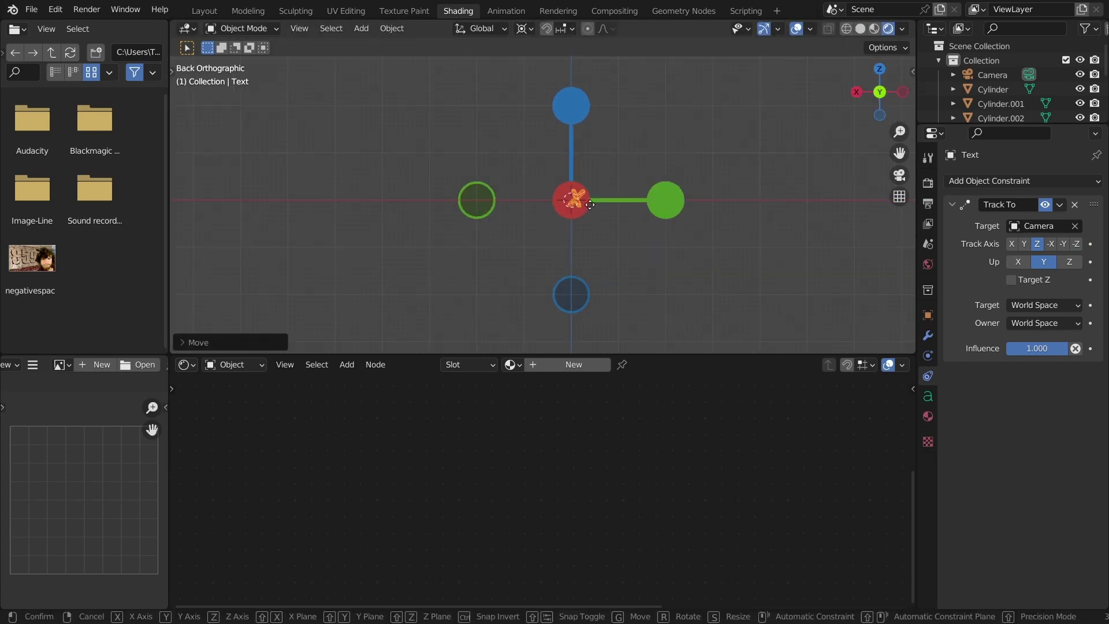
pyautogui.click(586, 206)
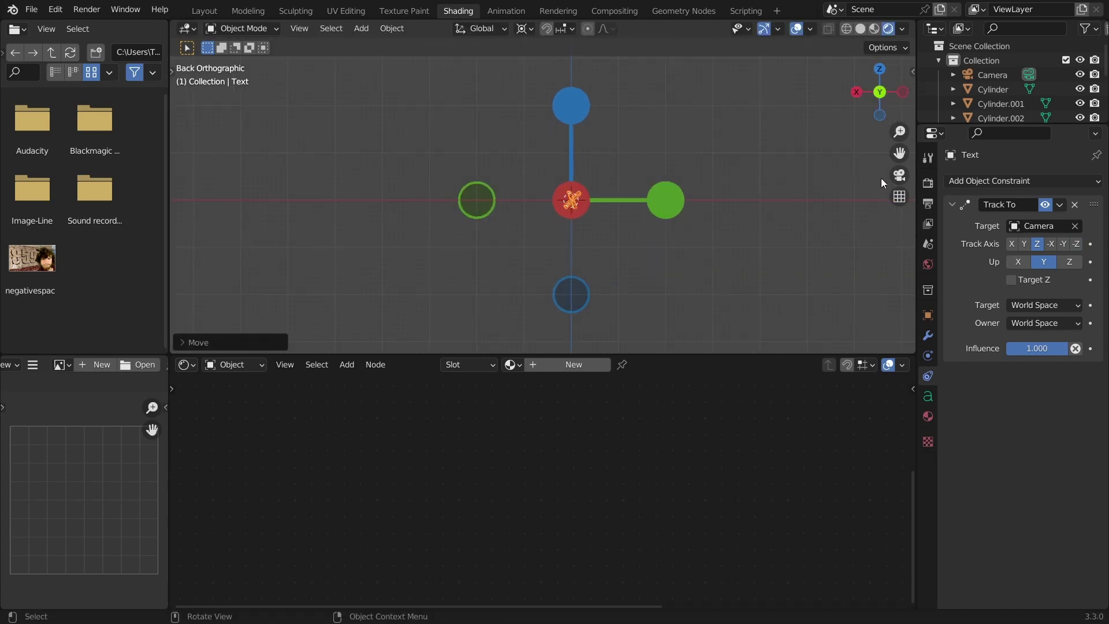
pyautogui.click(899, 175)
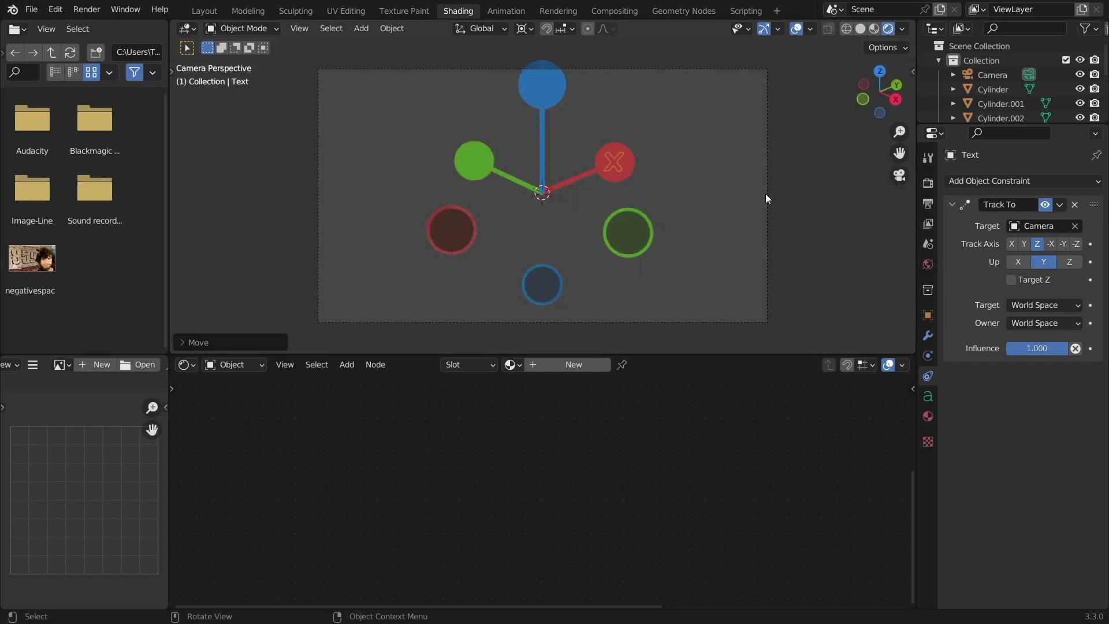
# Lock the camera to the view and orbit it to a lower angle around the gizmo.
pyautogui.press('n')
pyautogui.click(905, 137)
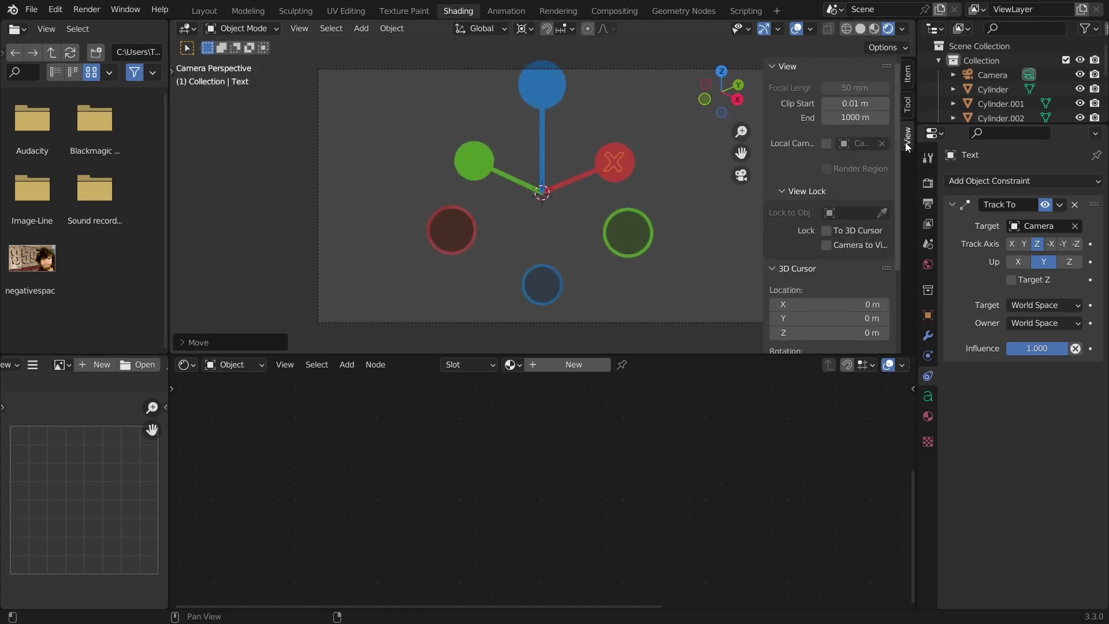
pyautogui.click(827, 244)
pyautogui.moveTo(735, 219); pyautogui.dragTo(626, 177, button='middle')
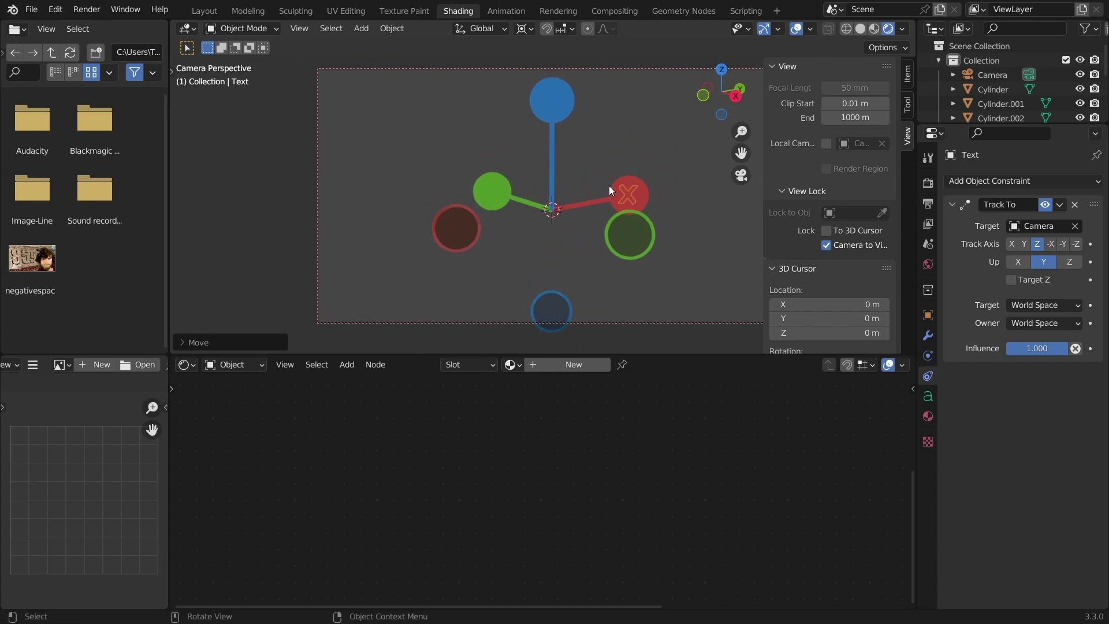
# Create a new material for the X text and delete its Principled BSDF node, leaving only the Material Output.
pyautogui.click(572, 364)
pyautogui.moveTo(817, 405); pyautogui.dragTo(506, 425, button='middle')
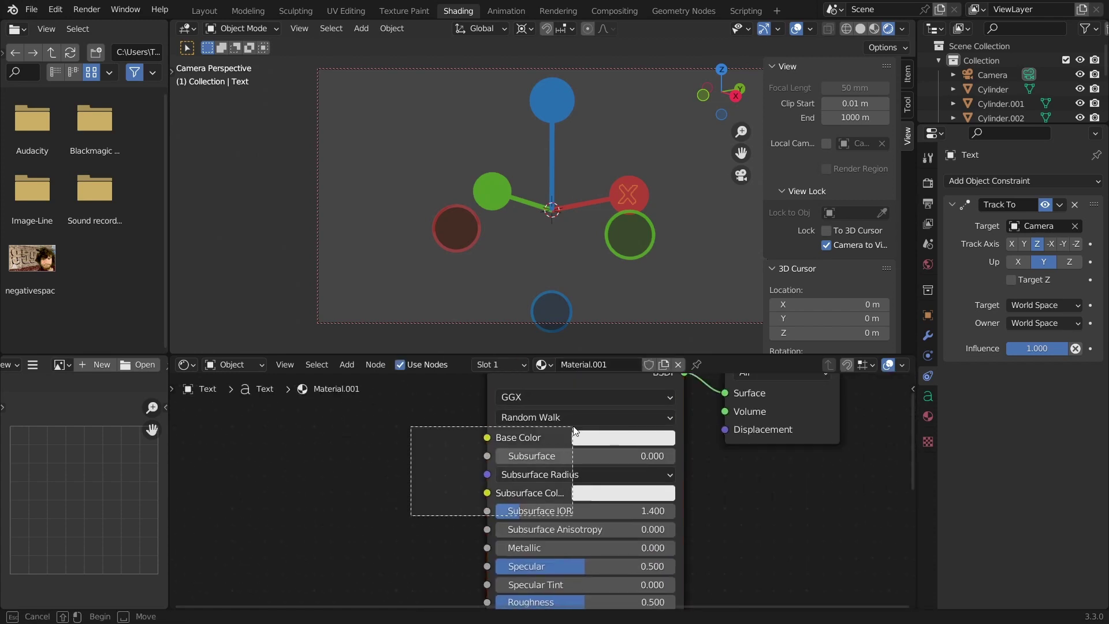
pyautogui.press('x')
pyautogui.moveTo(659, 410); pyautogui.dragTo(614, 474, button='middle')
# Hide the solid red sphere briefly to inspect the X text inside it, and unhide it.
pyautogui.click(636, 185)
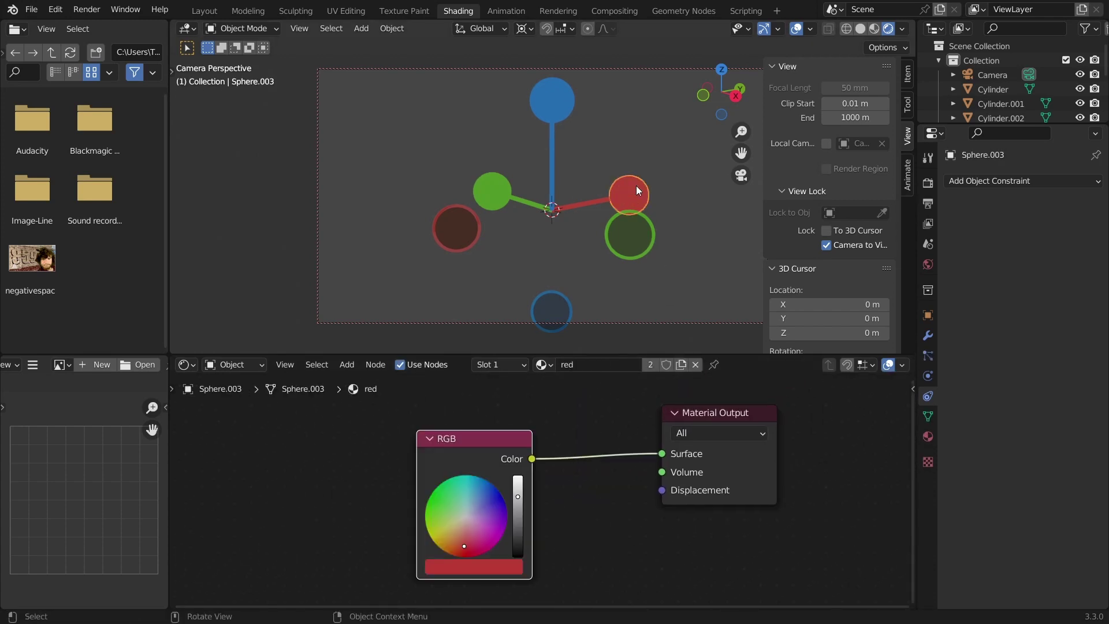
pyautogui.press('h')
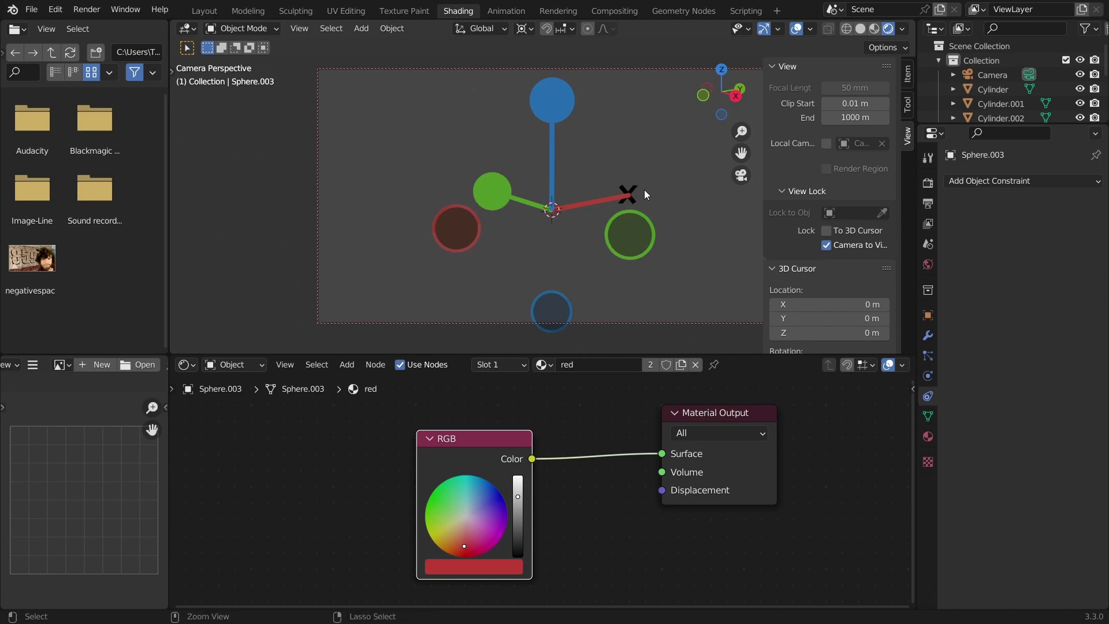
pyautogui.hotkey('alt', 'h')
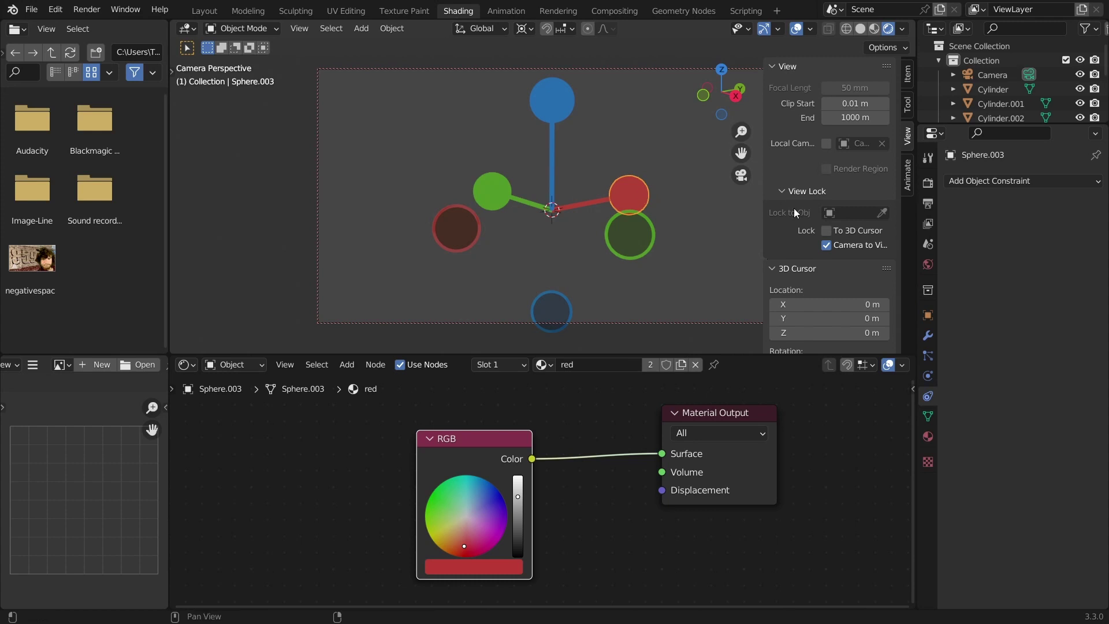
# Select the X text inside the red sphere and place a duplicate of it over the solid blue sphere.
pyautogui.click(629, 195)
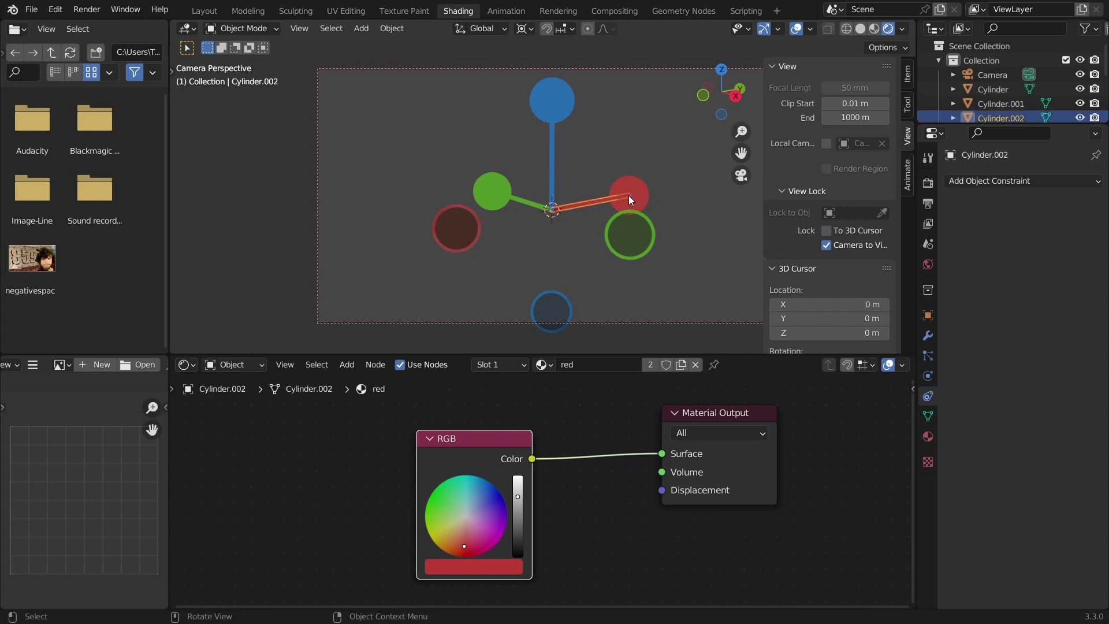
pyautogui.click(632, 195)
pyautogui.click(632, 196)
pyautogui.click(632, 195)
pyautogui.click(631, 196)
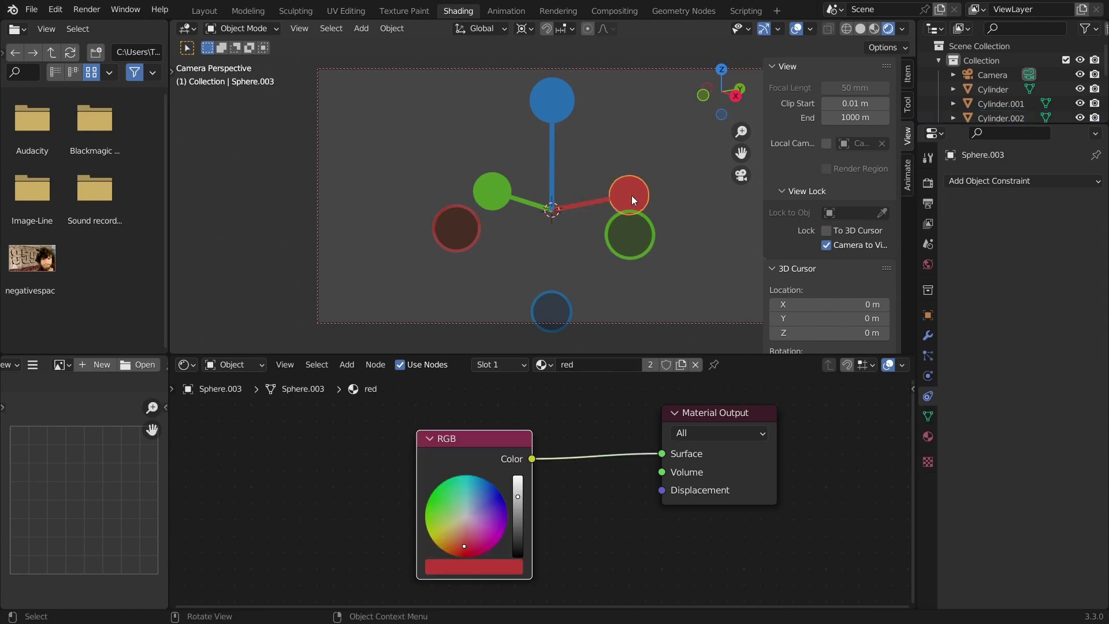
pyautogui.click(632, 195)
pyautogui.click(632, 195)
pyautogui.hotkey('shift', 'd')
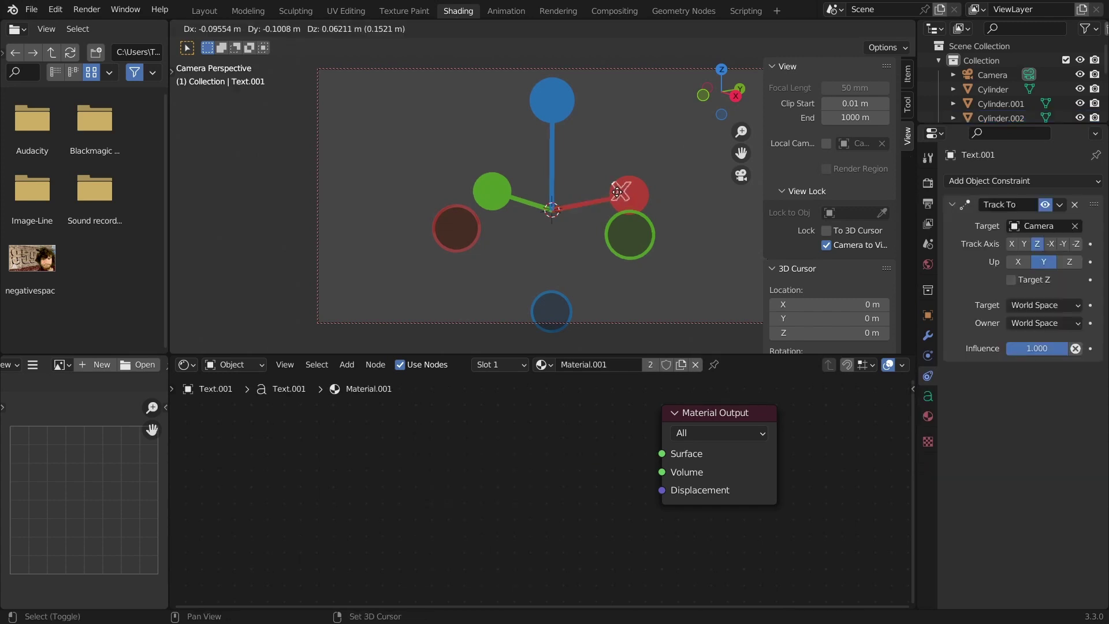
pyautogui.click(544, 97)
# Replace the content of the duplicated text over the blue sphere with Z.
pyautogui.press('Tab')
pyautogui.write('Z')
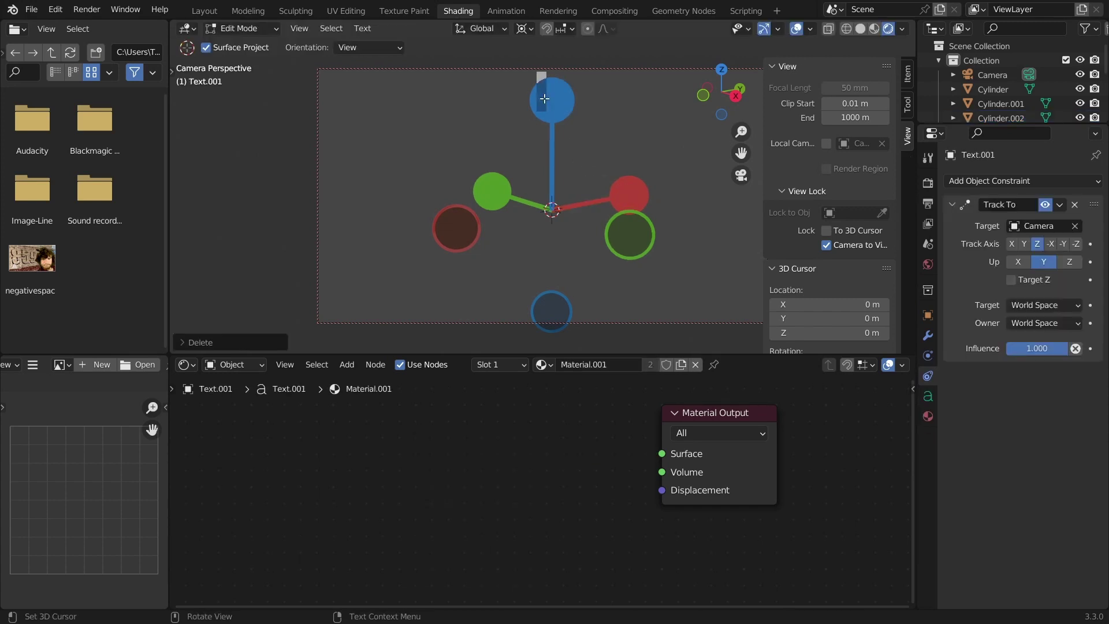
pyautogui.press('Tab')
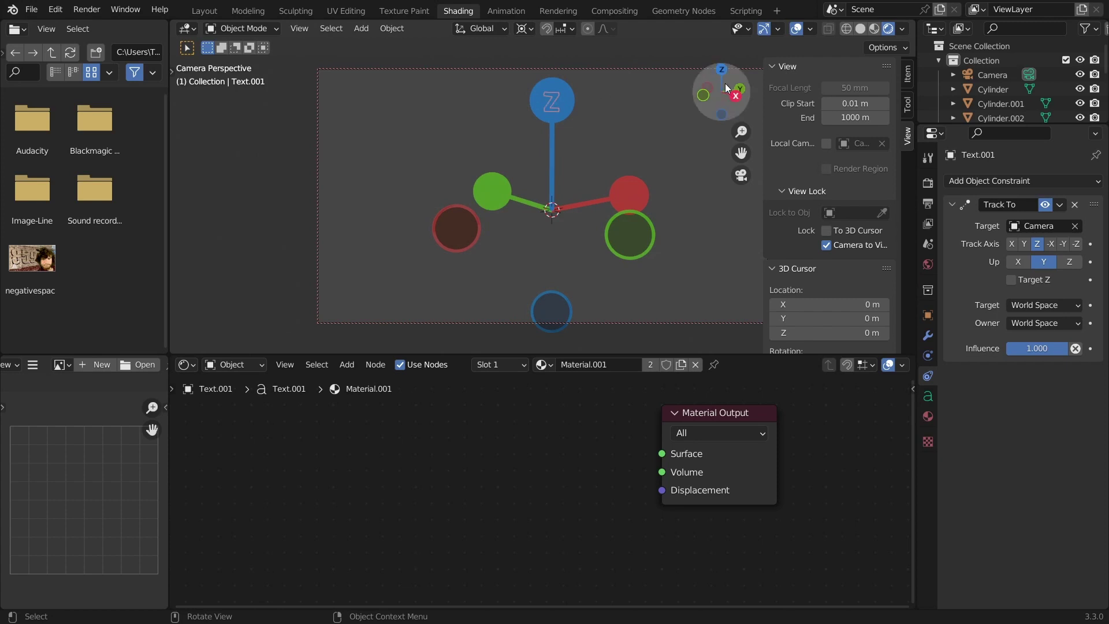
# Move the Z text into the center of the solid blue sphere, aligning it in the left and top views.
pyautogui.click(709, 92)
pyautogui.scroll(3, 612, 104)
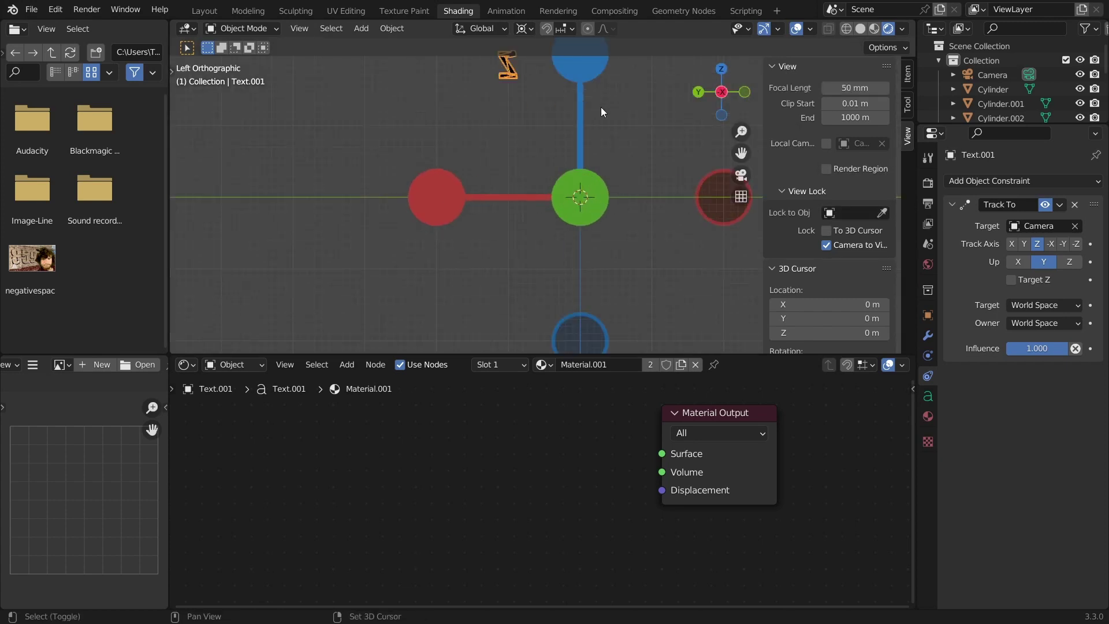
pyautogui.keyDown('shift'); pyautogui.moveTo(601, 107); pyautogui.dragTo(458, 200, button='middle'); pyautogui.keyUp('shift')
pyautogui.scroll(2, 459, 199)
pyautogui.press('g')
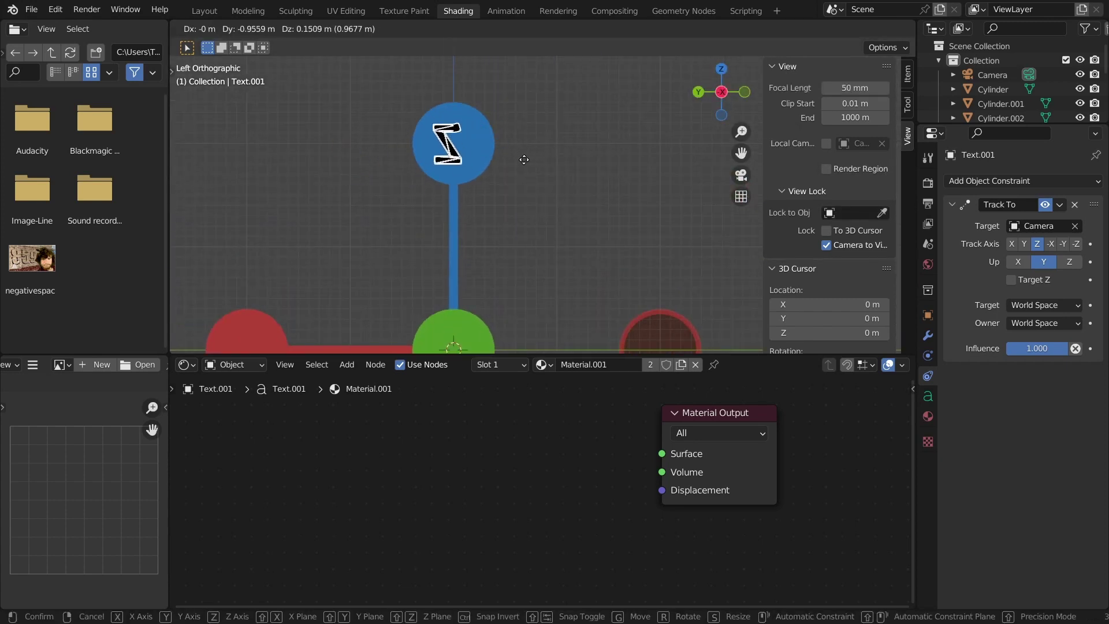
pyautogui.click(531, 158)
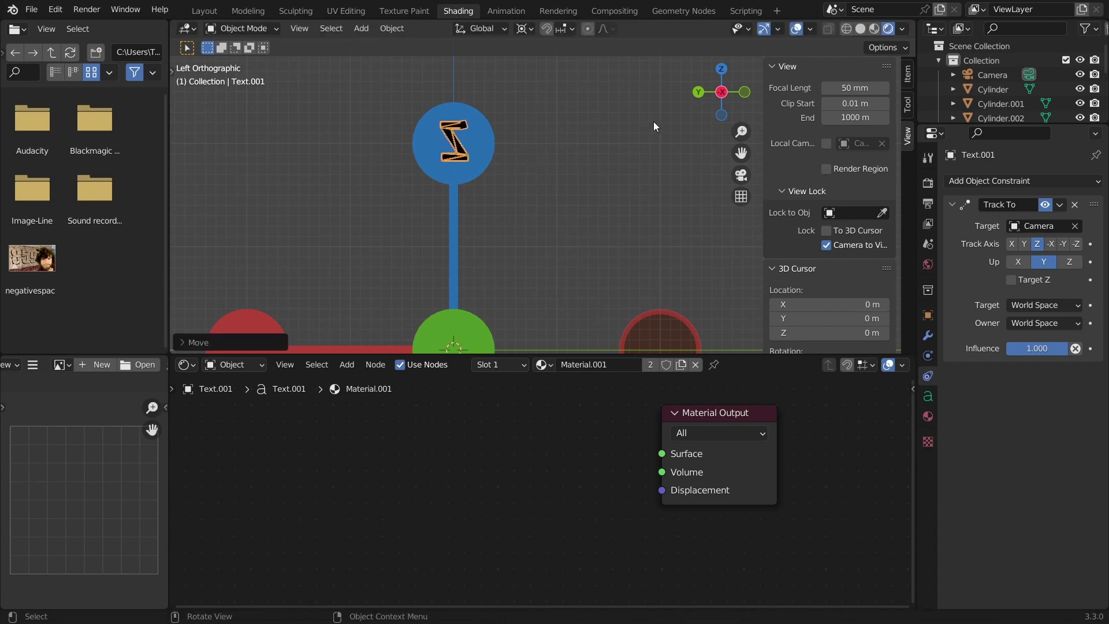
pyautogui.click(722, 93)
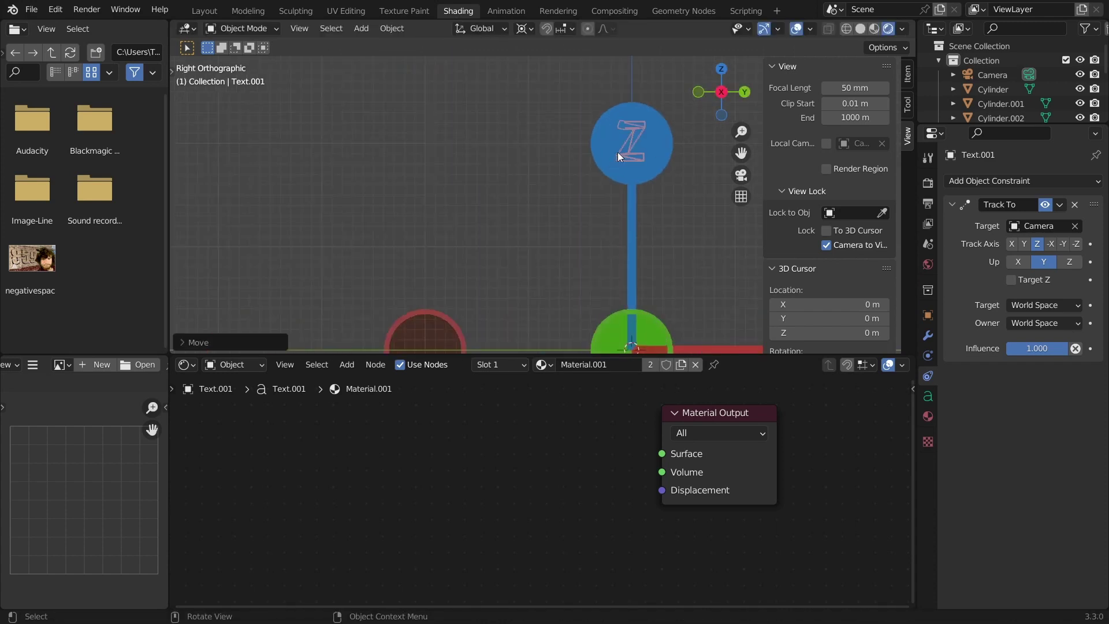
pyautogui.click(722, 68)
pyautogui.press('g')
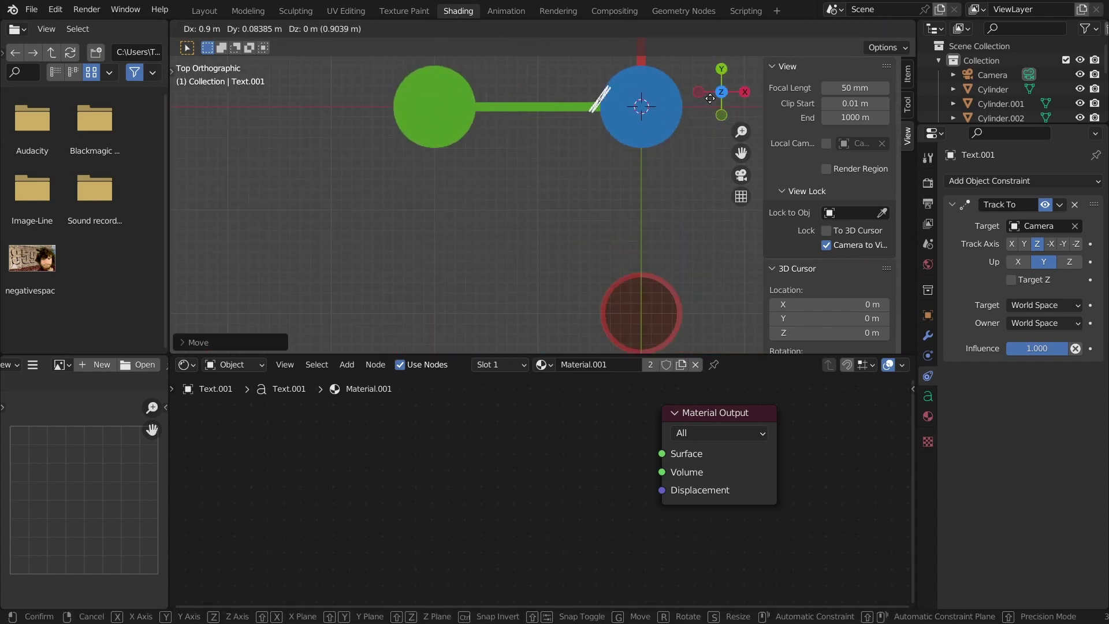
pyautogui.click(747, 106)
# Duplicate the Z text onto the solid green sphere and change the copy's content to a lowercase y.
pyautogui.scroll(-5, 681, 105)
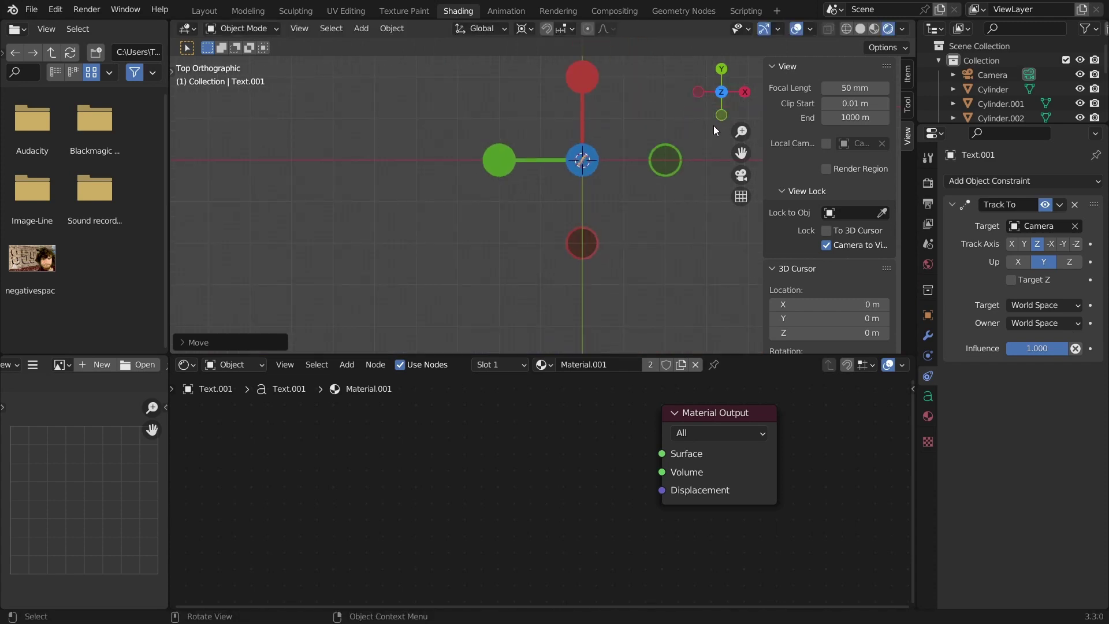
pyautogui.hotkey('shift', 'd')
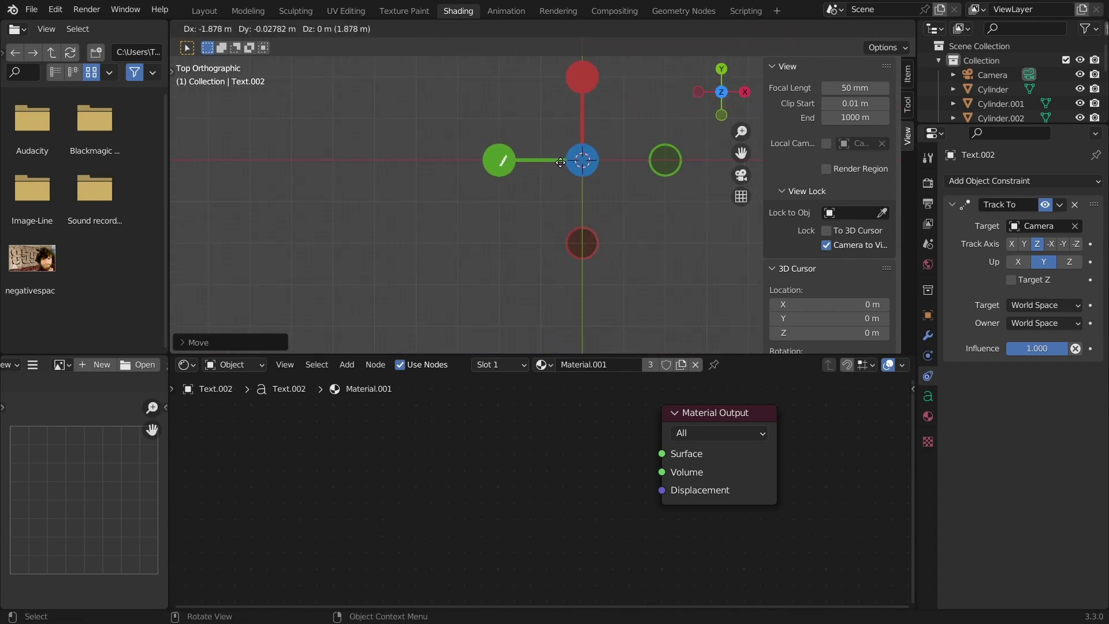
pyautogui.click(557, 168)
pyautogui.press('Tab')
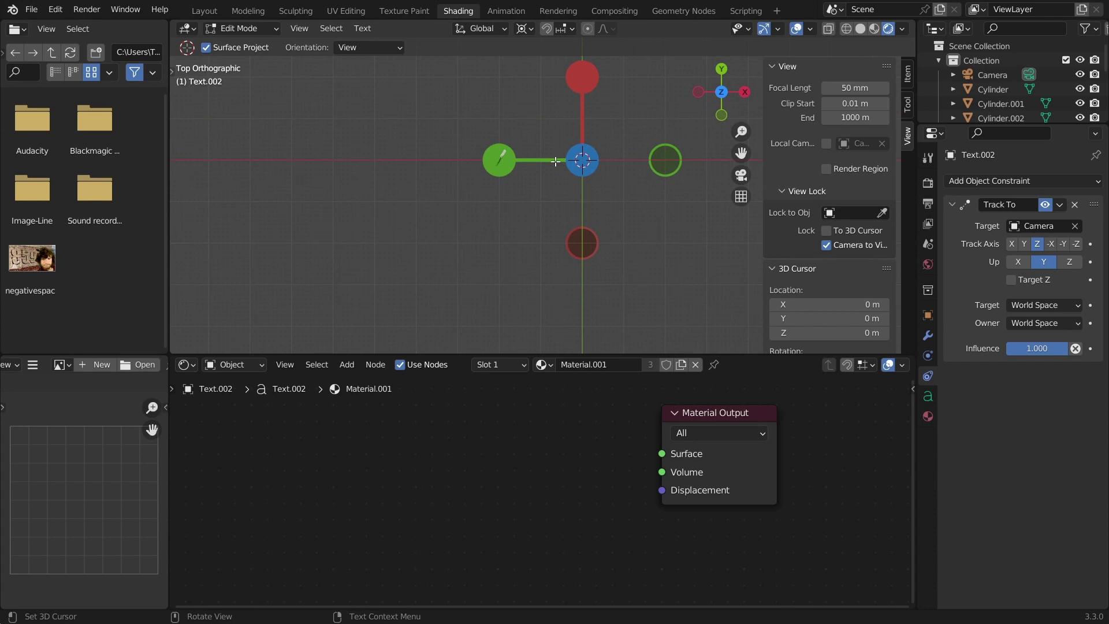
pyautogui.press('Tab')
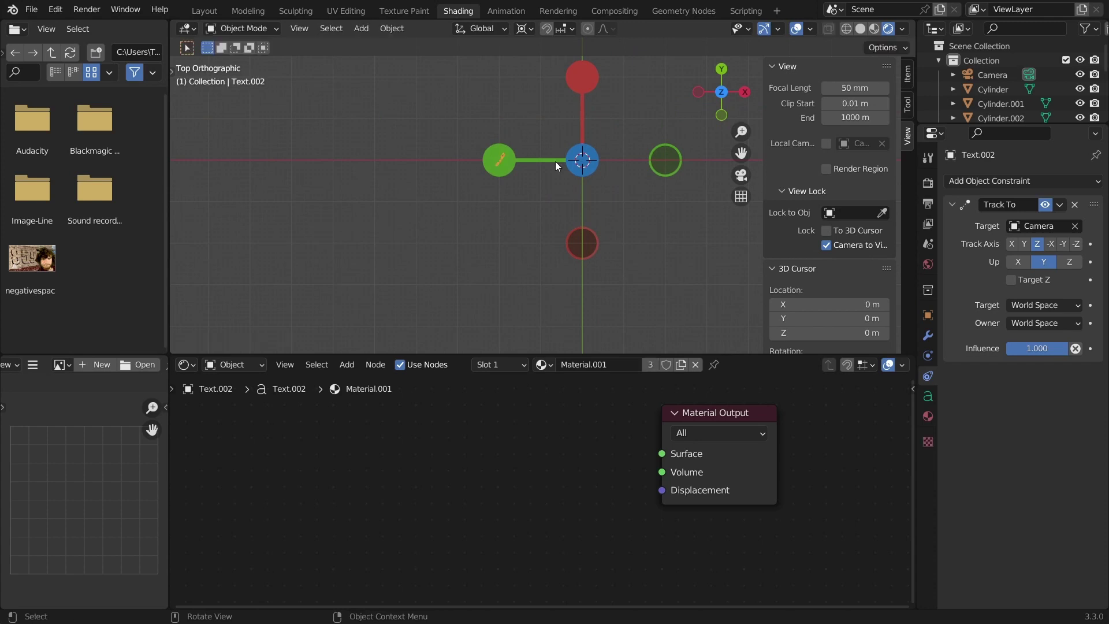
# Move the y text along the Z axis into the center of the solid green sphere and check it through the camera.
pyautogui.click(720, 115)
pyautogui.press('g')
pyautogui.press('z')
pyautogui.click(477, 314)
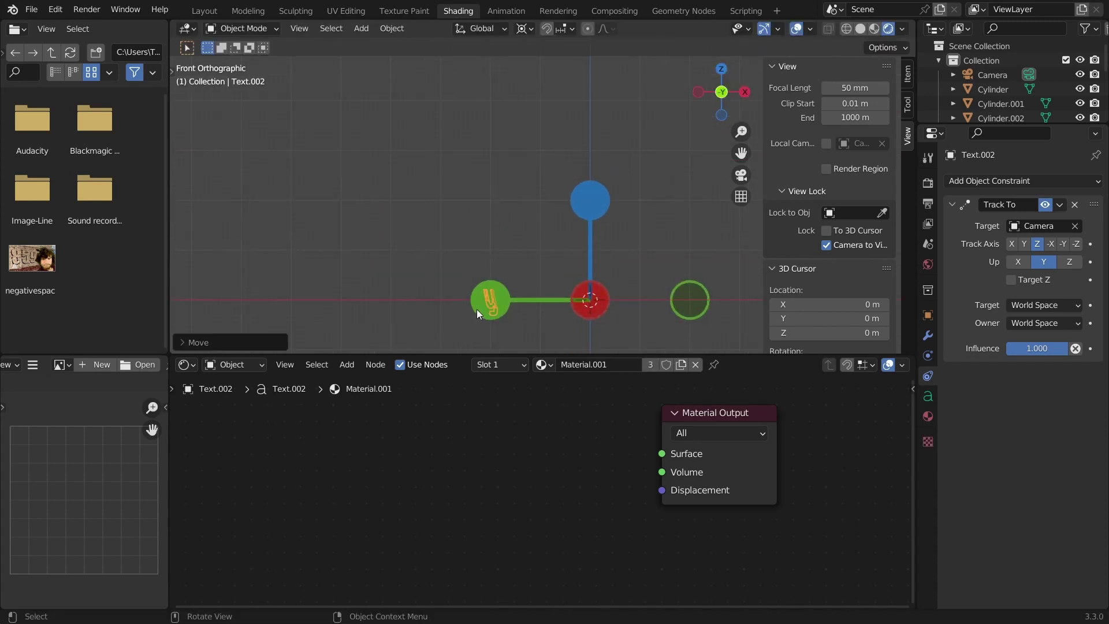
pyautogui.click(699, 92)
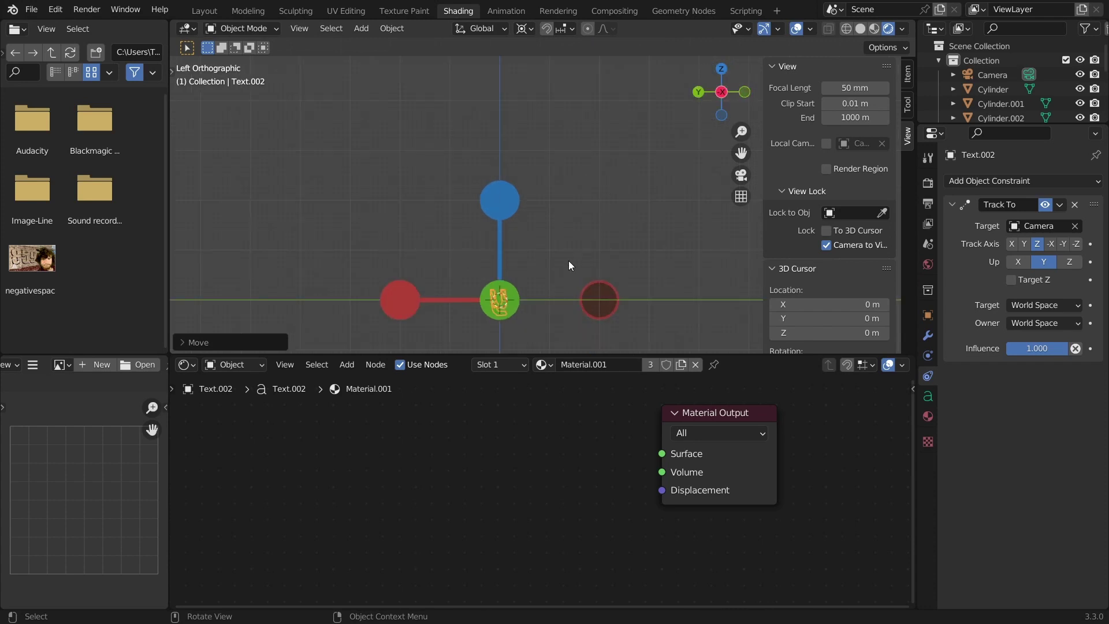
pyautogui.moveTo(568, 266); pyautogui.dragTo(473, 286, button='middle')
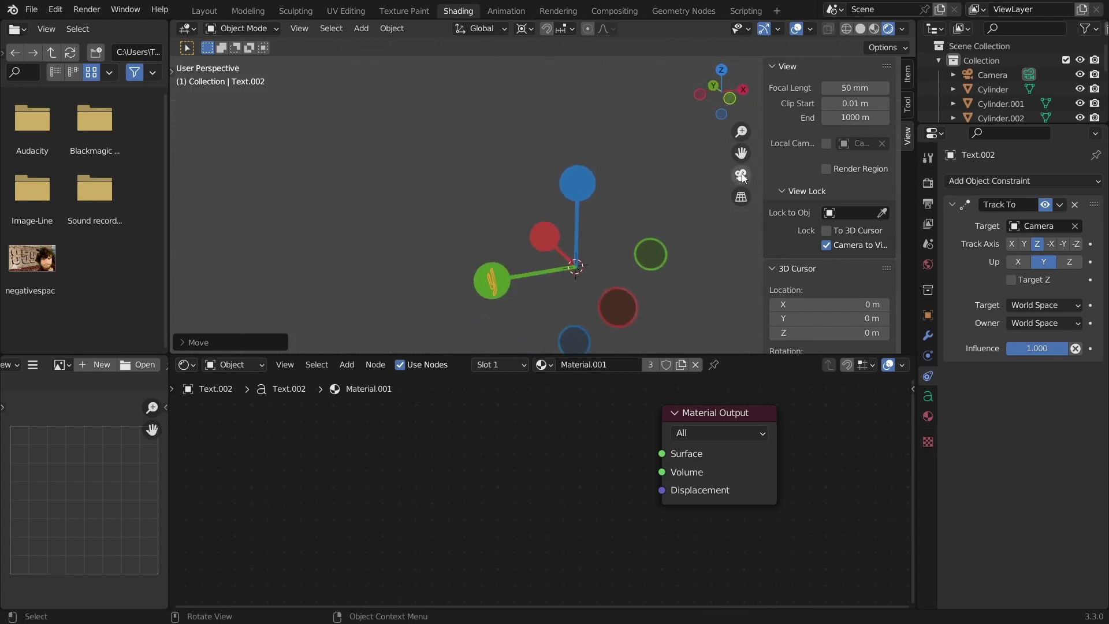
pyautogui.click(741, 175)
# Select the Text, Text.001 and Text.002 objects together and set their origins.
pyautogui.scroll(-3, 1010, 92)
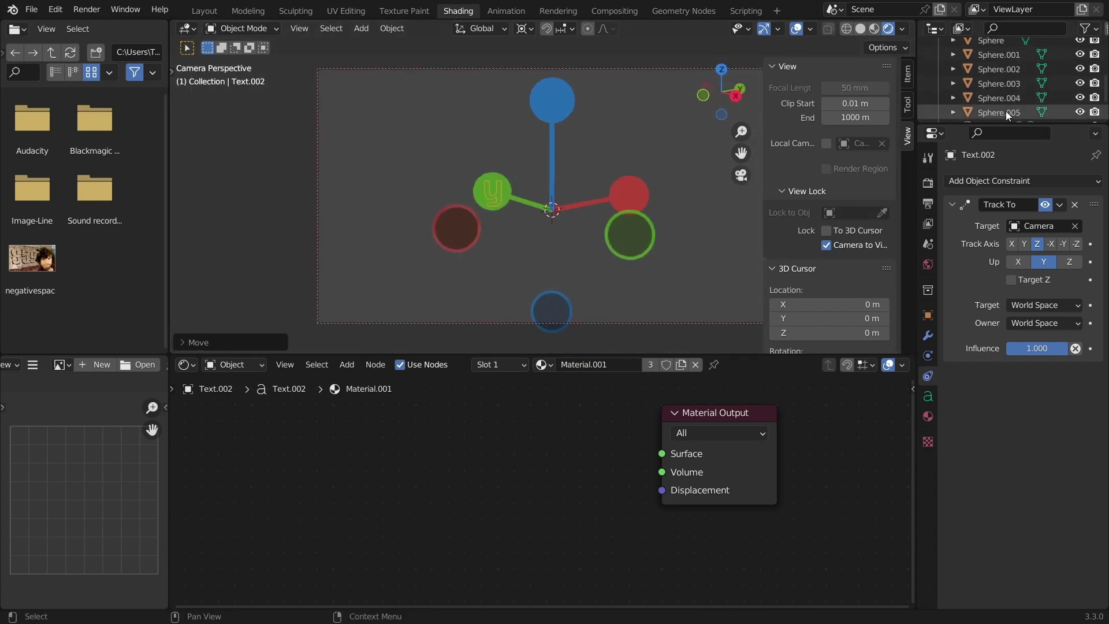
pyautogui.moveTo(1016, 125); pyautogui.dragTo(1016, 251)
pyautogui.keyDown('shift'); pyautogui.click(993, 219); pyautogui.keyUp('shift')
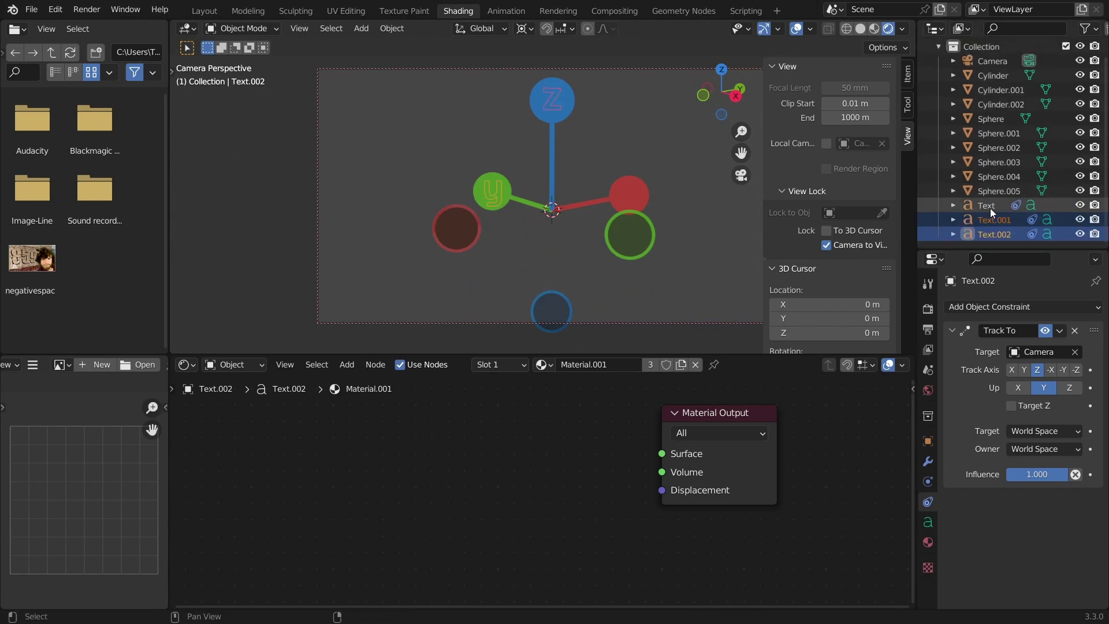
pyautogui.keyDown('shift'); pyautogui.click(990, 208); pyautogui.keyUp('shift')
pyautogui.moveTo(584, 207)
pyautogui.mouseDown(button='middle')
pyautogui.moveTo(510, 223)
pyautogui.moveTo(491, 199)
pyautogui.moveTo(508, 178)
pyautogui.moveTo(586, 185)
pyautogui.moveTo(624, 212)
pyautogui.moveTo(850, 213)
pyautogui.moveTo(555, 216)
pyautogui.moveTo(577, 219)
pyautogui.mouseUp(button='middle')
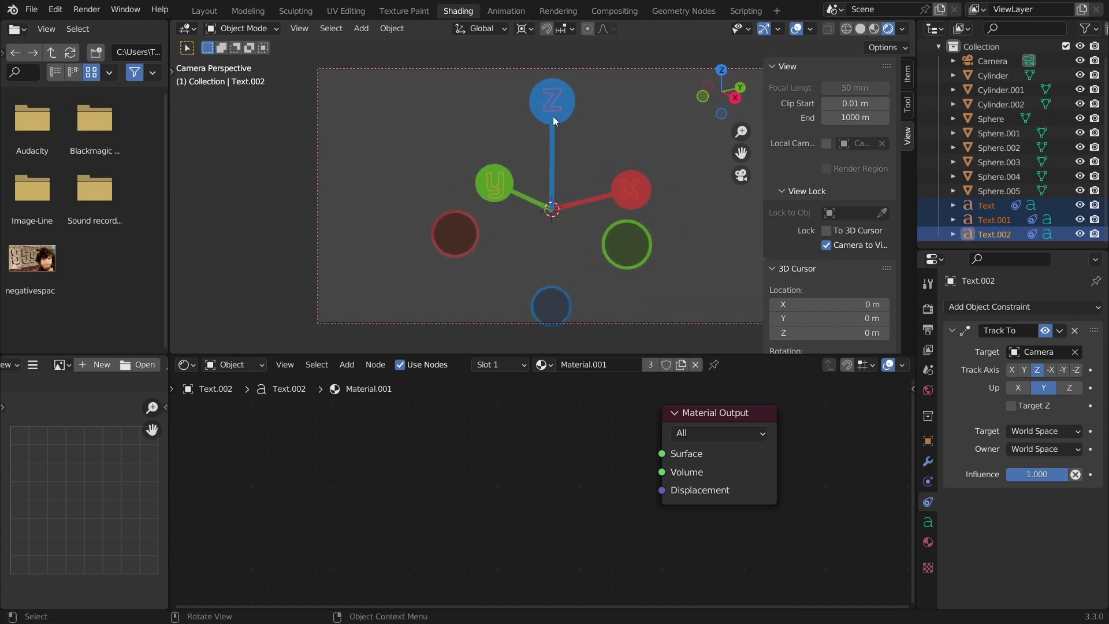
pyautogui.click(383, 29)
pyautogui.moveTo(497, 60)
pyautogui.click(587, 74)
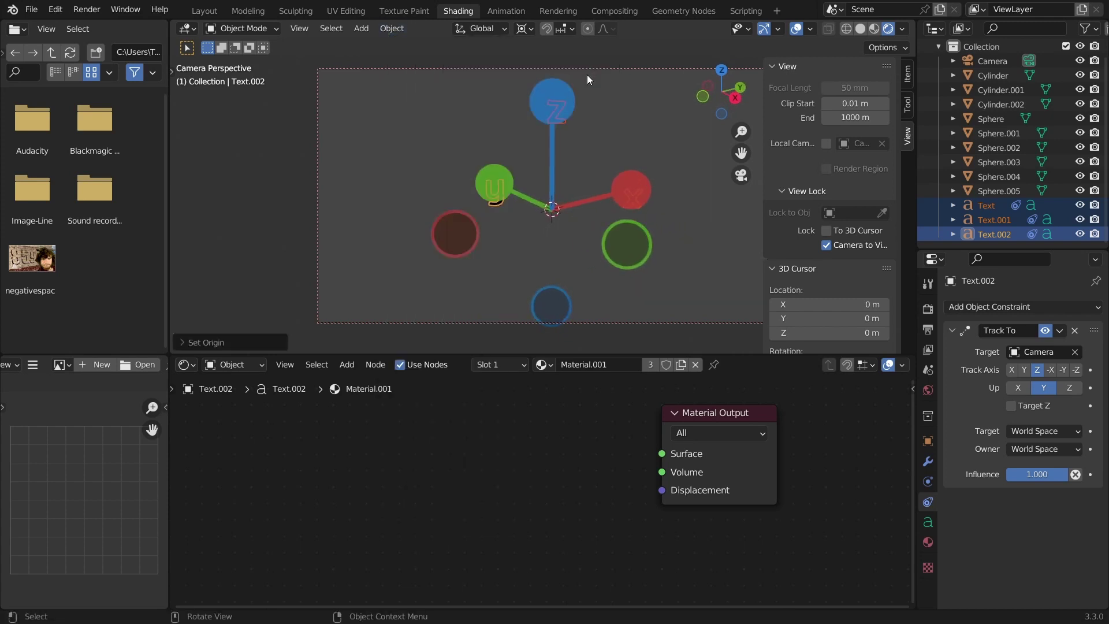
# Move the three selected texts up along the global Z axis so they sit inside their spheres.
pyautogui.moveTo(594, 126)
pyautogui.mouseDown(button='middle')
pyautogui.moveTo(597, 141)
pyautogui.moveTo(691, 136)
pyautogui.moveTo(591, 136)
pyautogui.mouseUp(button='middle')
pyautogui.press('g')
pyautogui.press('z')
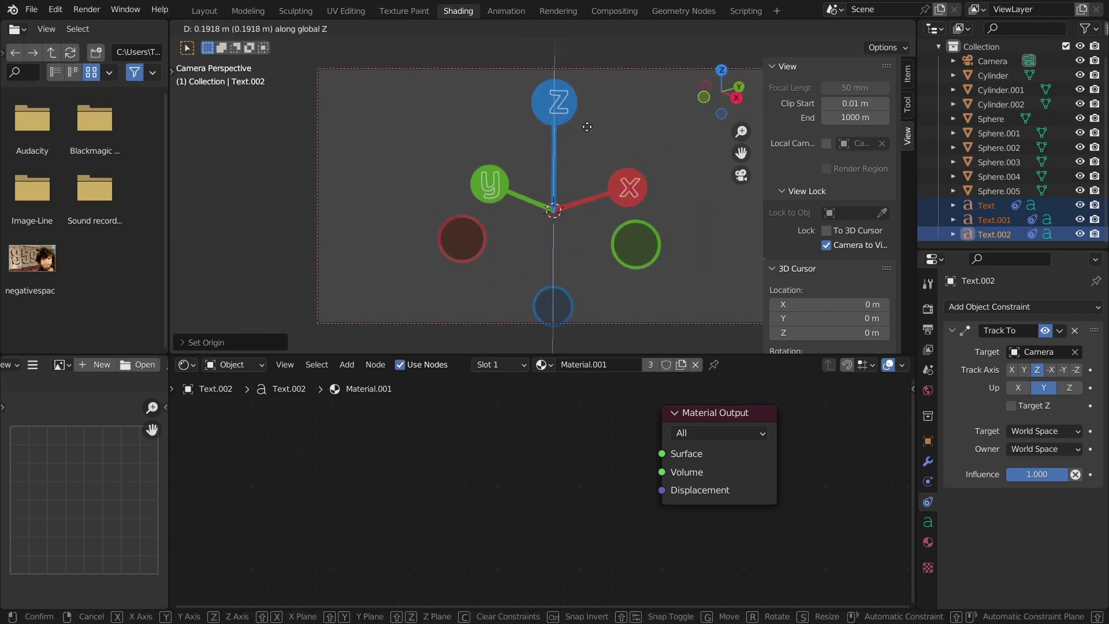
pyautogui.click(561, 179)
# Select only the y text and reposition it inside the solid green sphere.
pyautogui.moveTo(560, 179); pyautogui.dragTo(678, 172, button='middle')
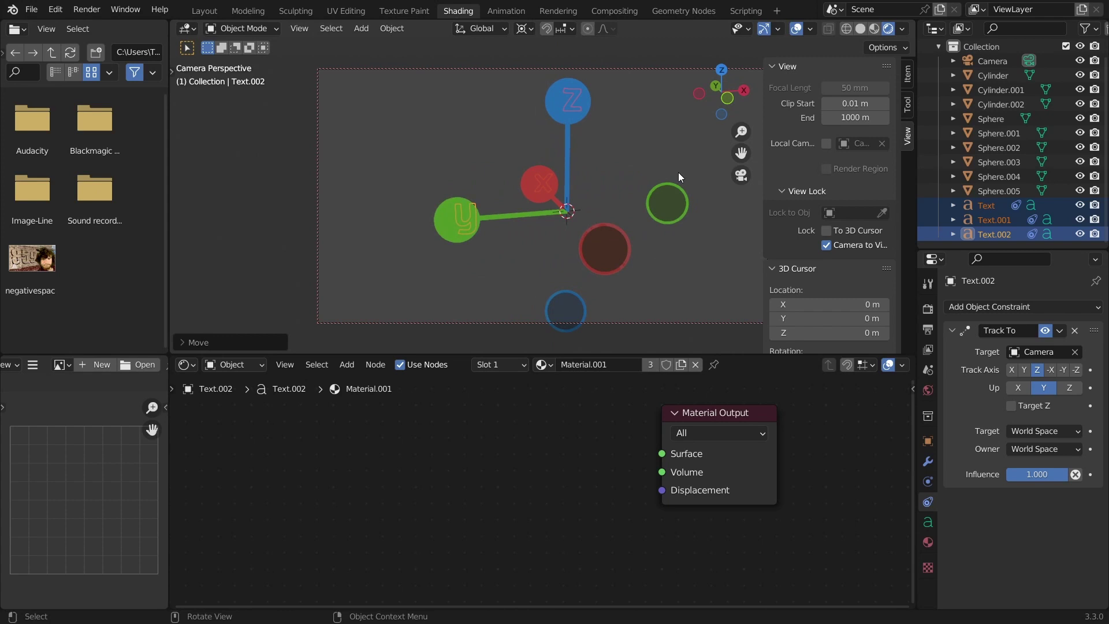
pyautogui.click(459, 217)
pyautogui.press('g')
pyautogui.press('z')
pyautogui.click(570, 99)
pyautogui.moveTo(552, 150); pyautogui.dragTo(406, 131, button='middle')
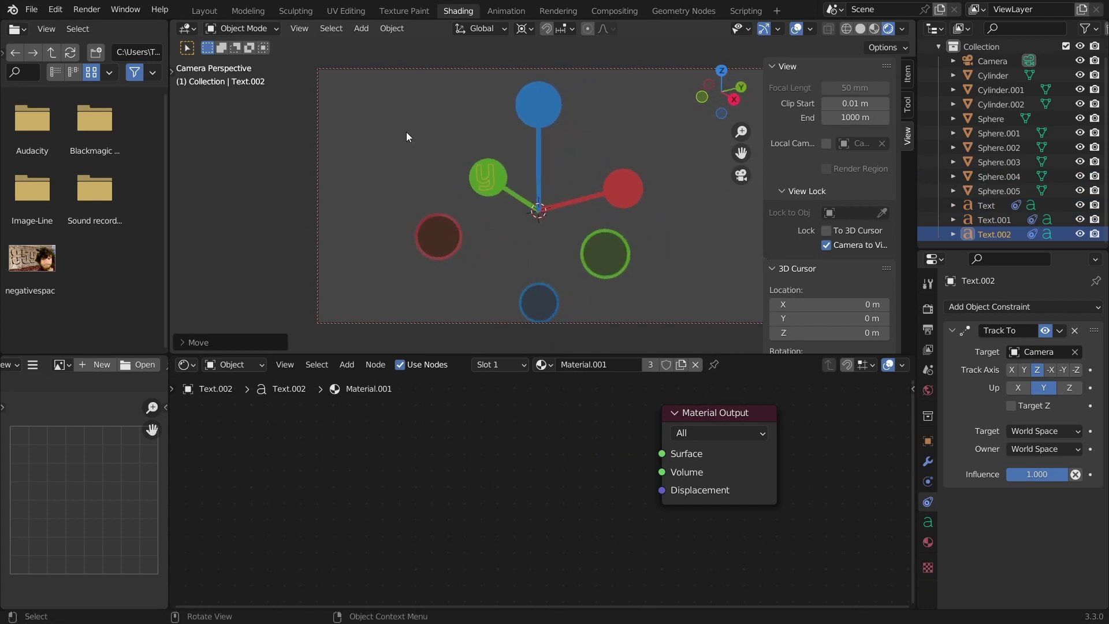
# Select all three text objects and move them into a new collection named text.
pyautogui.keyDown('shift'); pyautogui.click(989, 207); pyautogui.keyUp('shift')
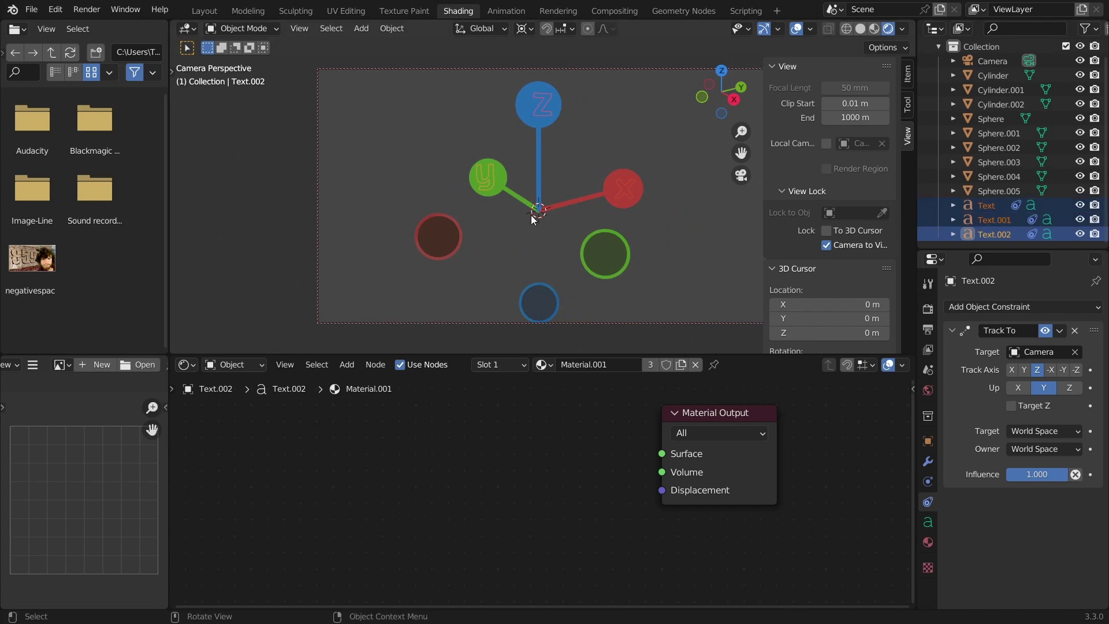
pyautogui.press('m')
pyautogui.click(494, 215)
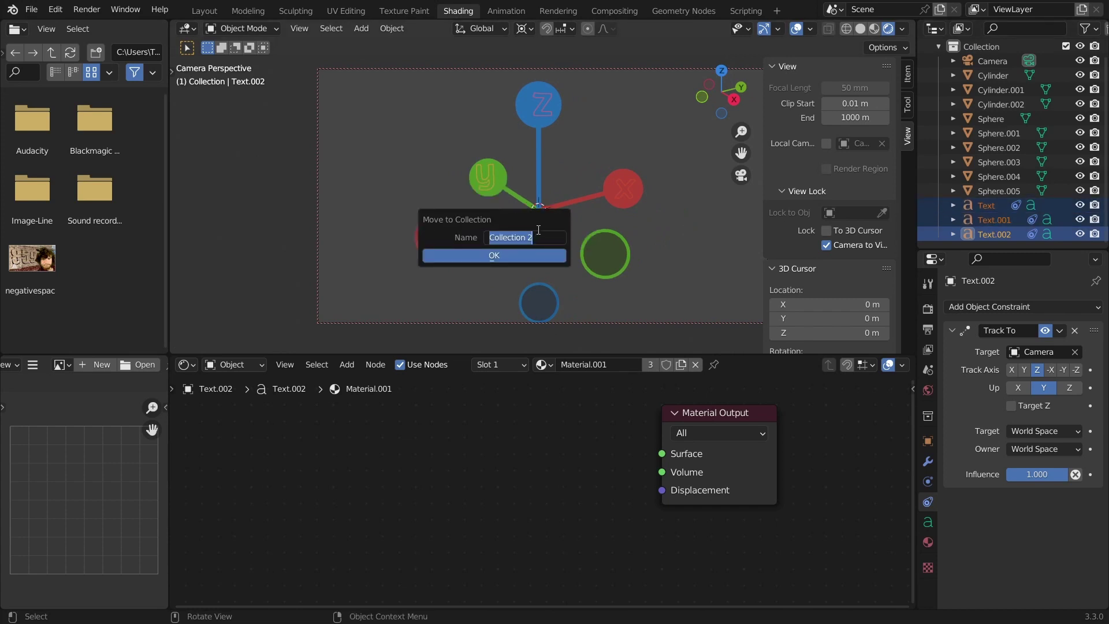
pyautogui.write('text')
pyautogui.press('Return')
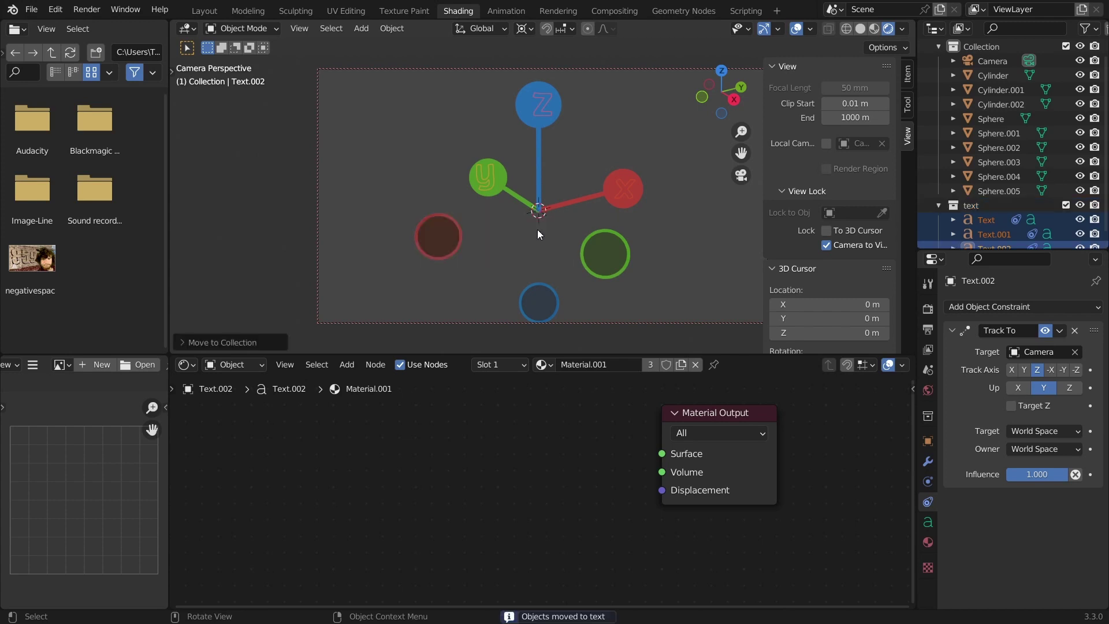
# Collapse both collections in the outliner and rename the original Collection to stuff.
pyautogui.click(938, 205)
pyautogui.click(938, 61)
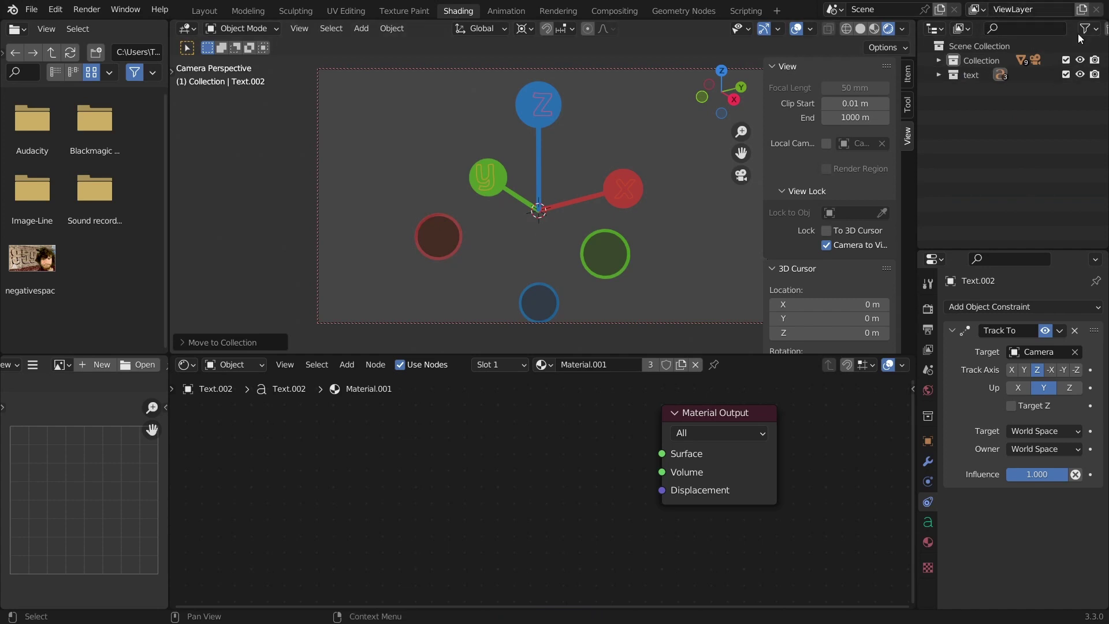
pyautogui.doubleClick(982, 60)
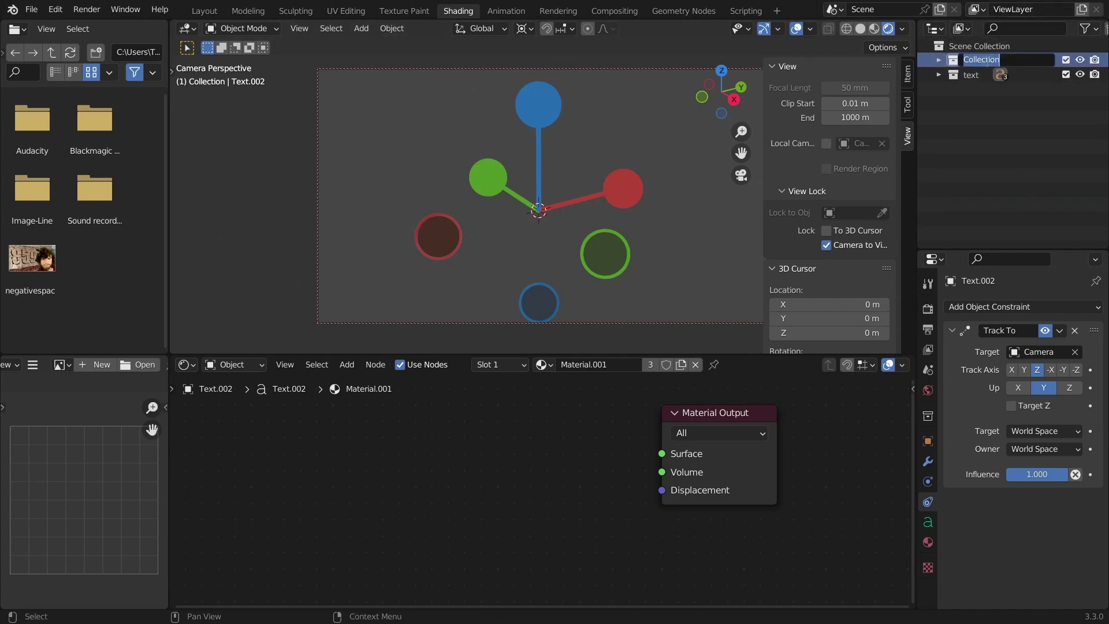
pyautogui.write('stuff')
pyautogui.press('Return')
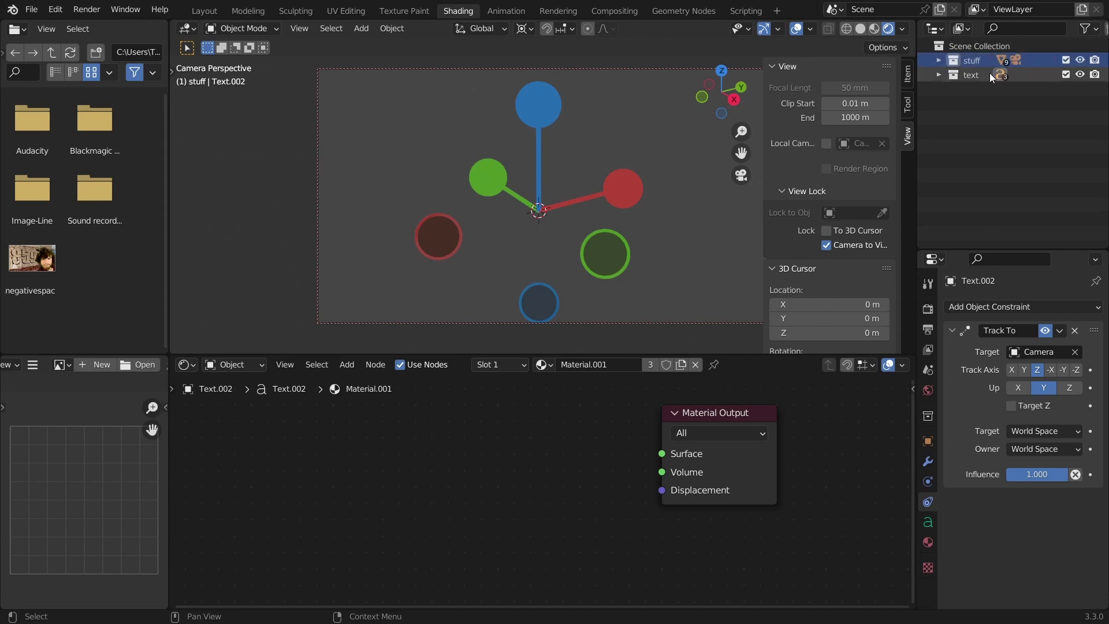
# Rename the current view layer to main.
pyautogui.click(981, 75)
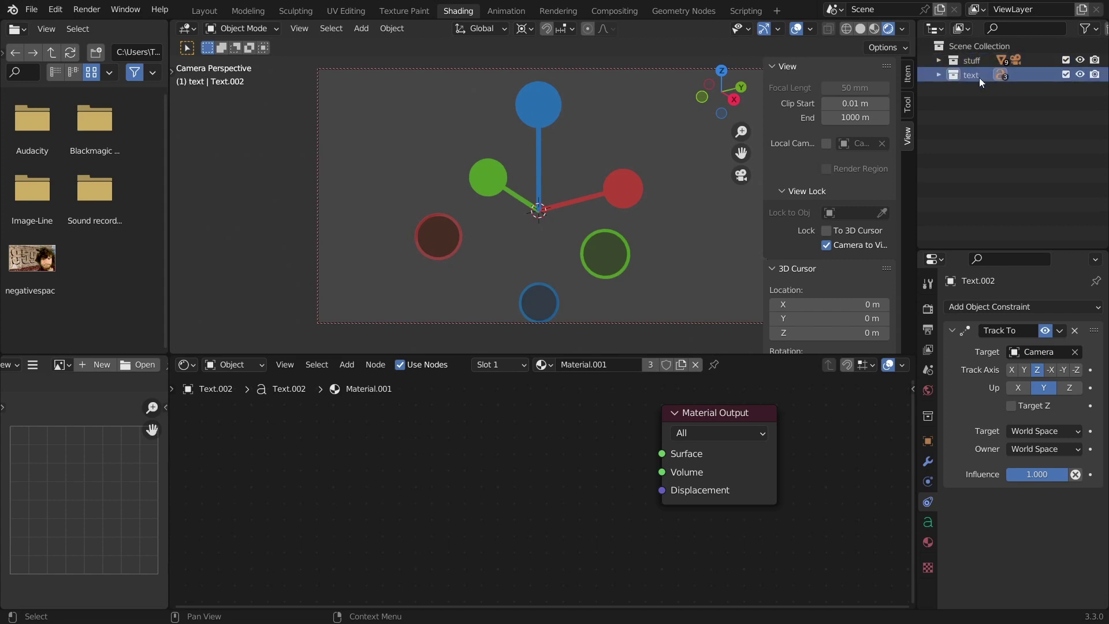
pyautogui.doubleClick(1016, 10)
pyautogui.write('main')
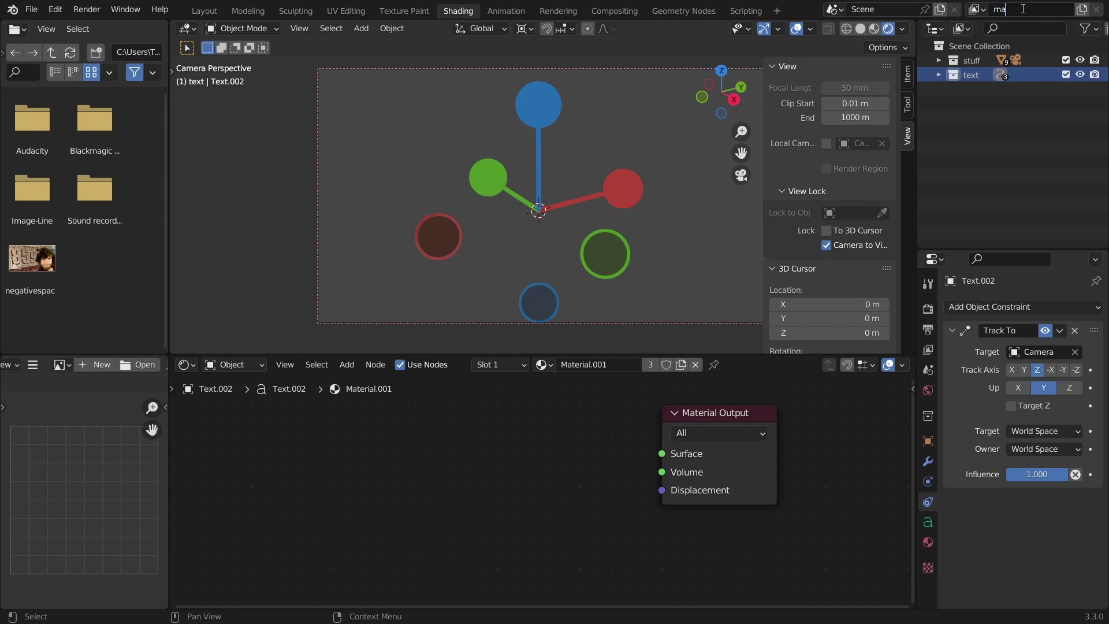
pyautogui.press('Return')
# Add a new view layer and name it text.
pyautogui.click(981, 10)
pyautogui.click(1084, 10)
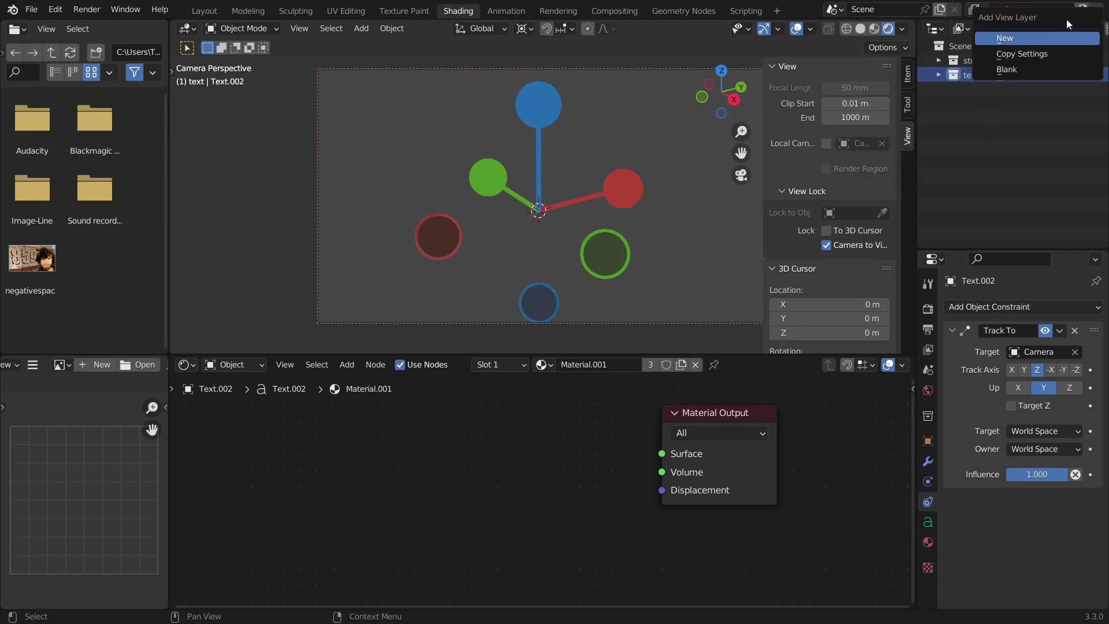
pyautogui.click(1055, 32)
pyautogui.doubleClick(1013, 9)
pyautogui.write('text')
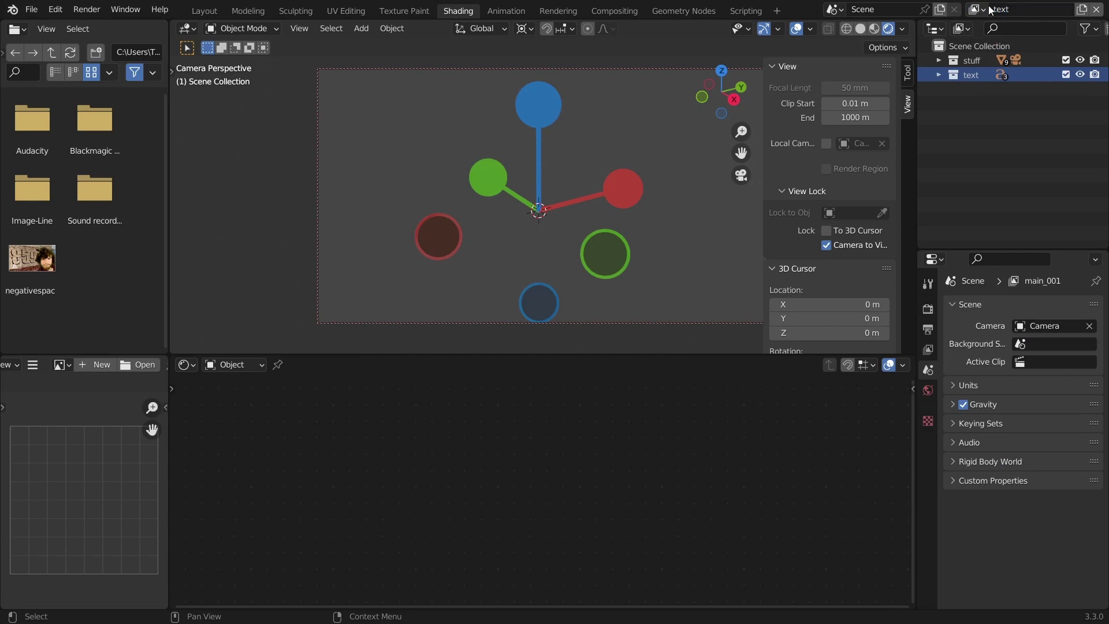
# Switch back to the main view layer and select its text collection.
pyautogui.click(976, 9)
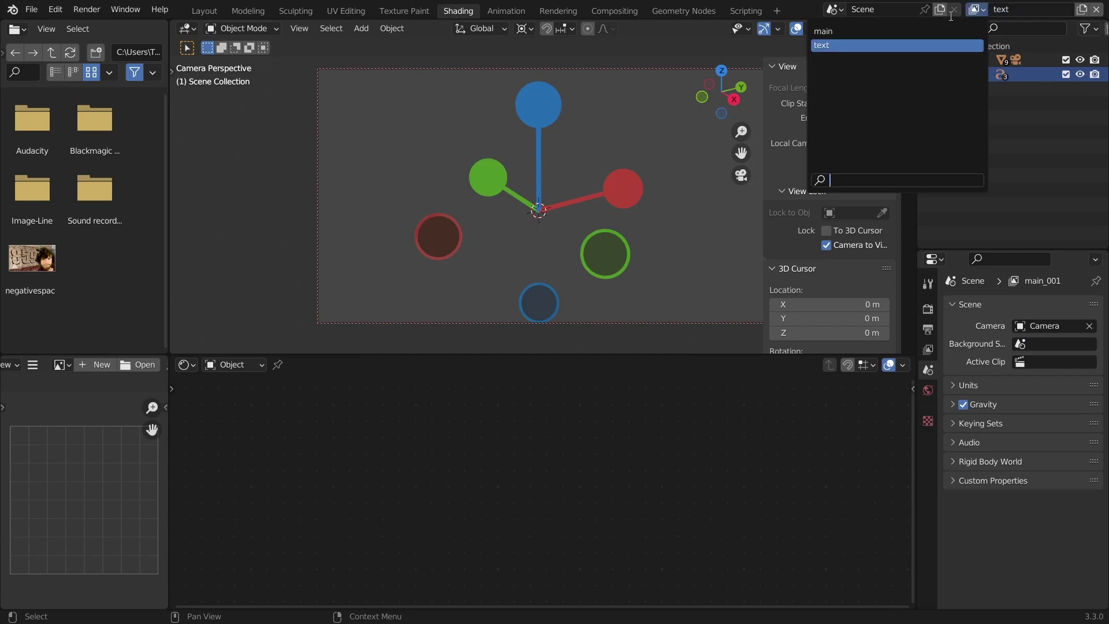
pyautogui.click(832, 28)
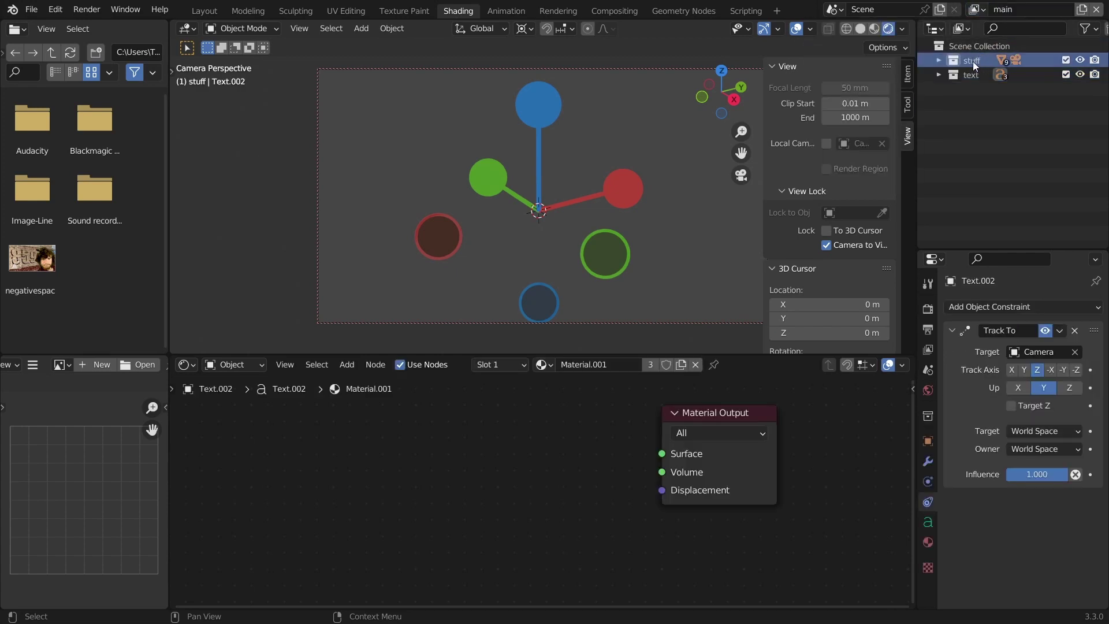
pyautogui.click(972, 74)
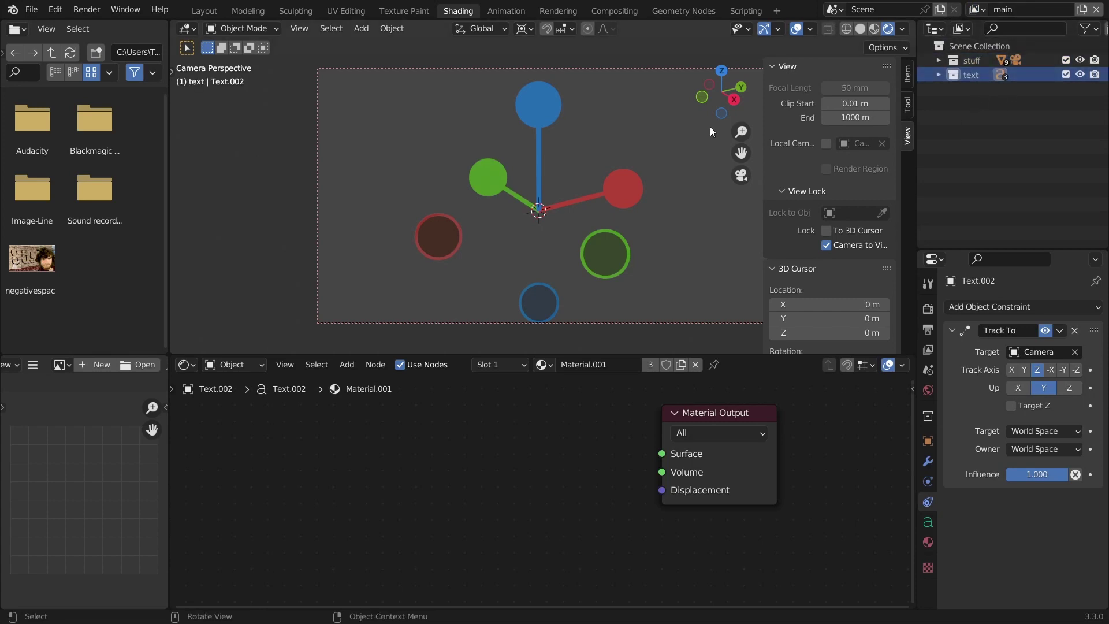
pyautogui.click(970, 61)
pyautogui.click(968, 72)
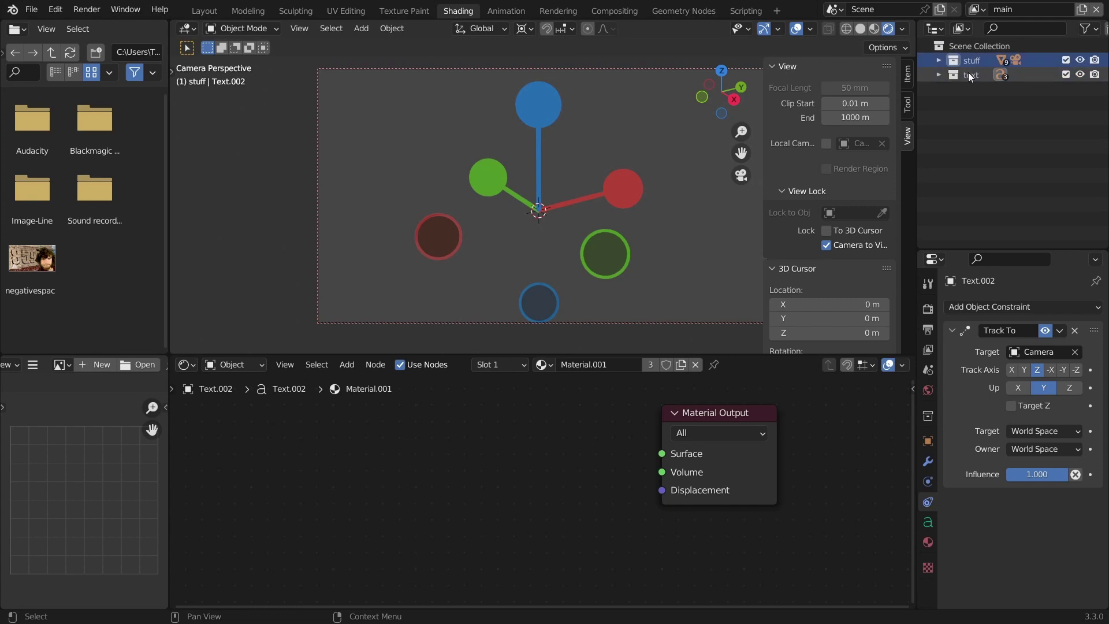
# Exclude the text collection from the main view layer and the stuff collection from the text view layer.
pyautogui.press('e')
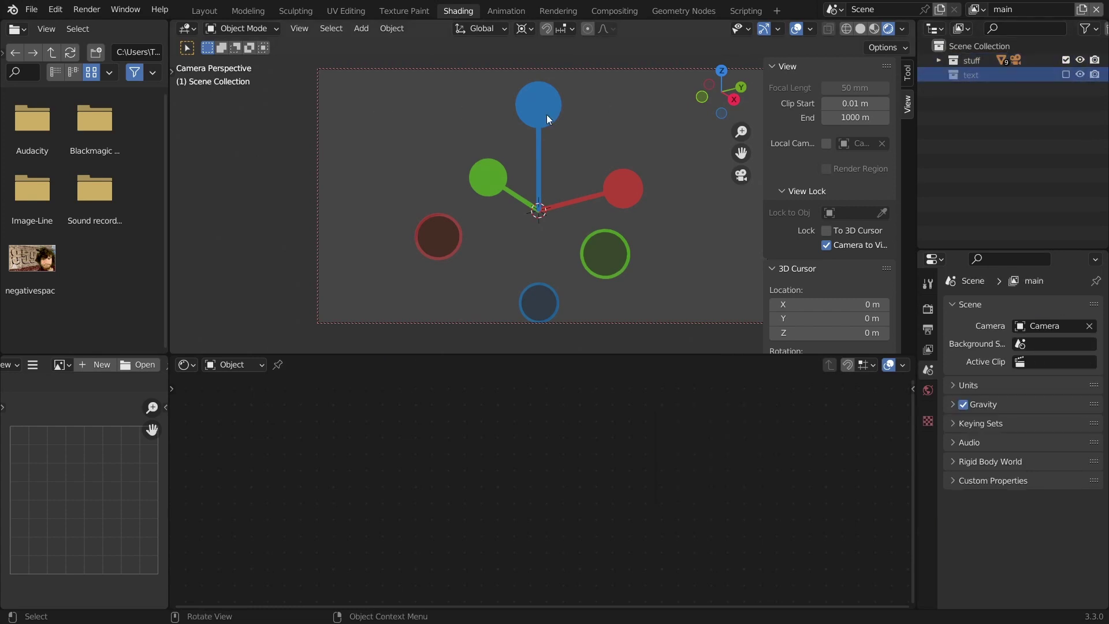
pyautogui.click(975, 10)
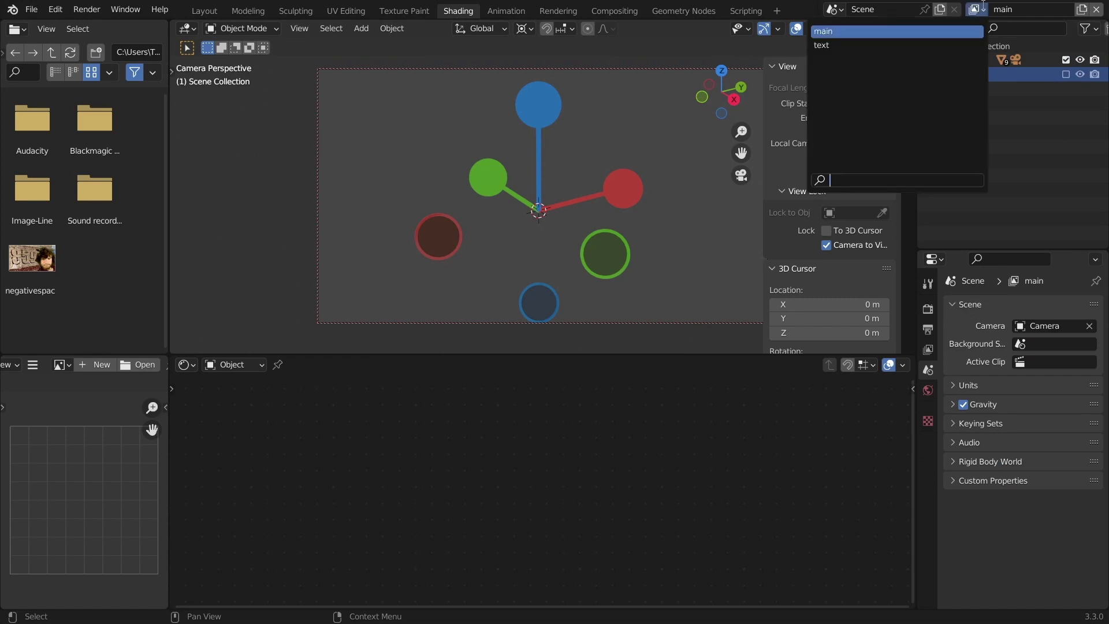
pyautogui.click(901, 46)
pyautogui.press('e')
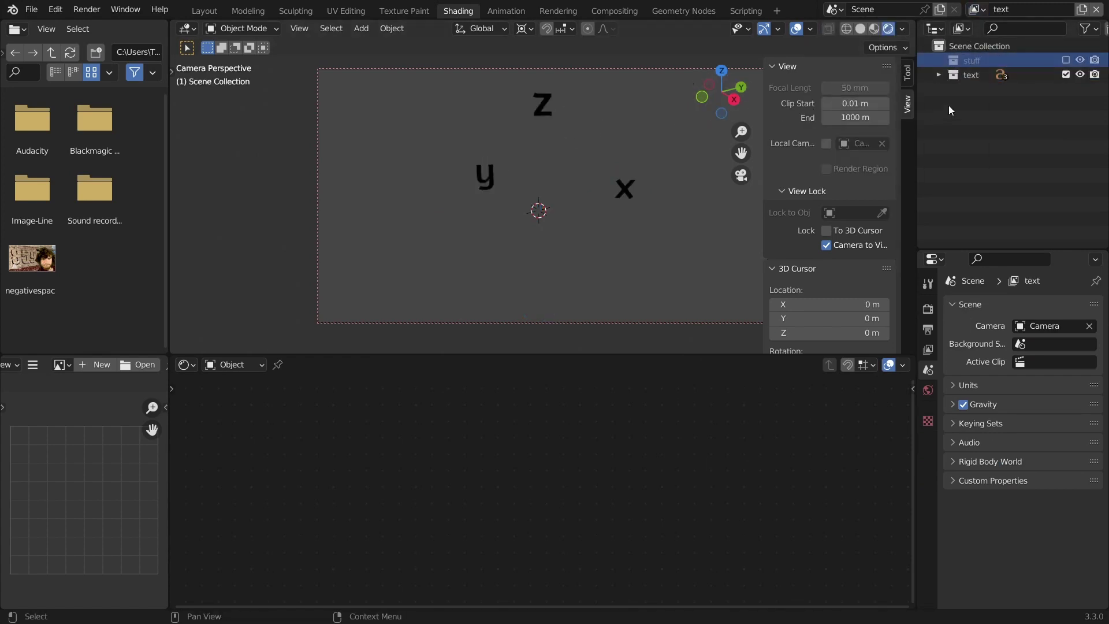
# Enable a transparent film background in the render settings.
pyautogui.click(931, 311)
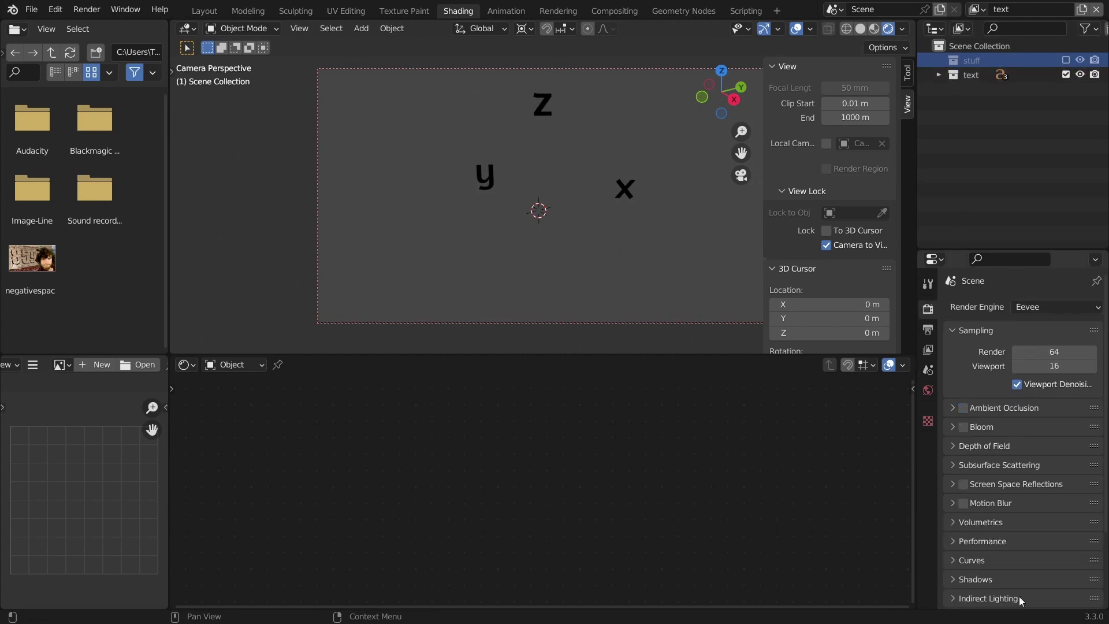
pyautogui.scroll(-4, 993, 497)
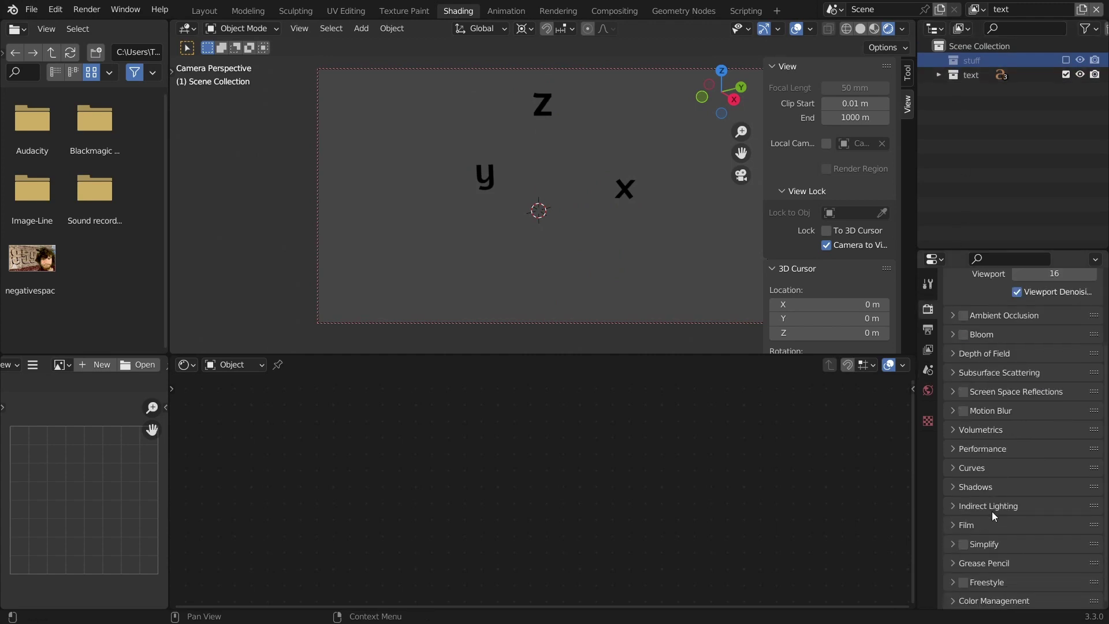
pyautogui.click(982, 519)
pyautogui.click(1011, 564)
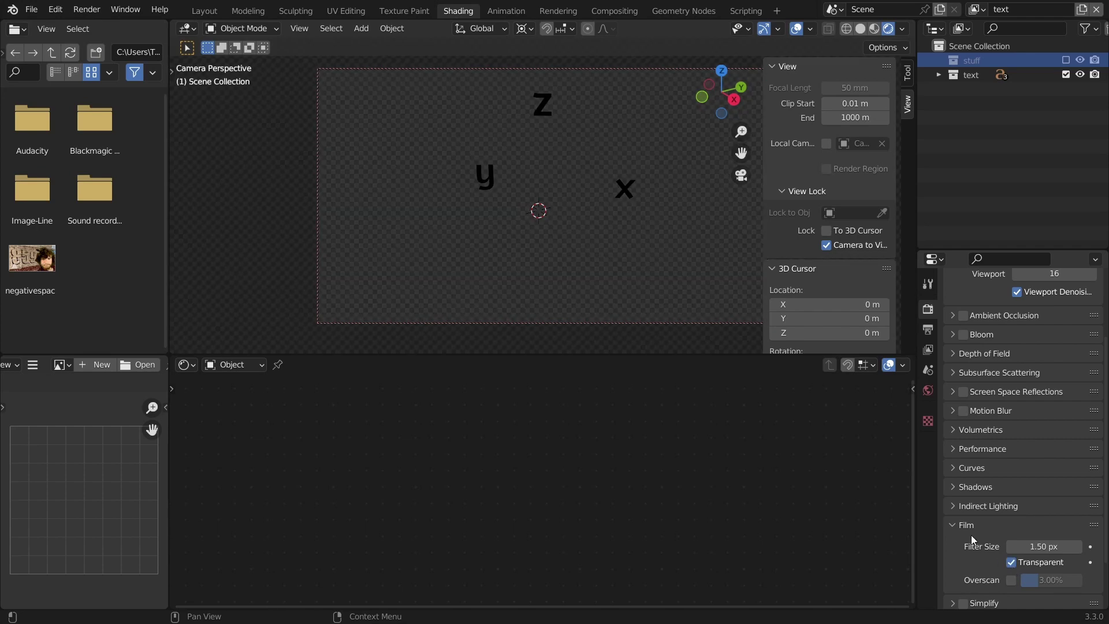
# Render the image to check the main view layer against the transparent background, closing the render window when done.
pyautogui.press('F12')
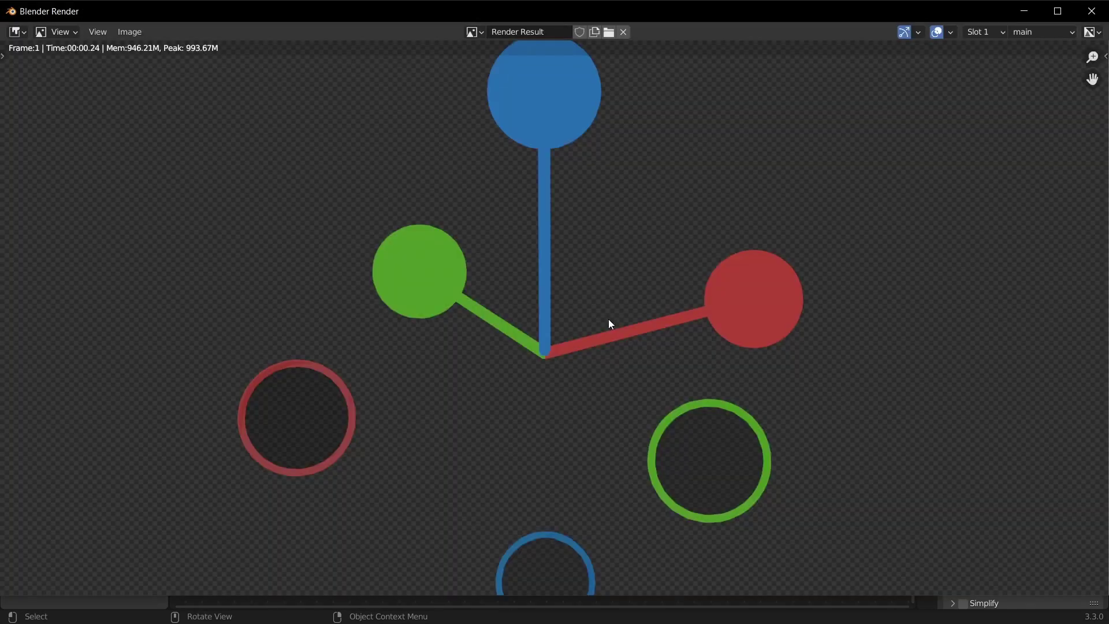
pyautogui.scroll(-2, 615, 245)
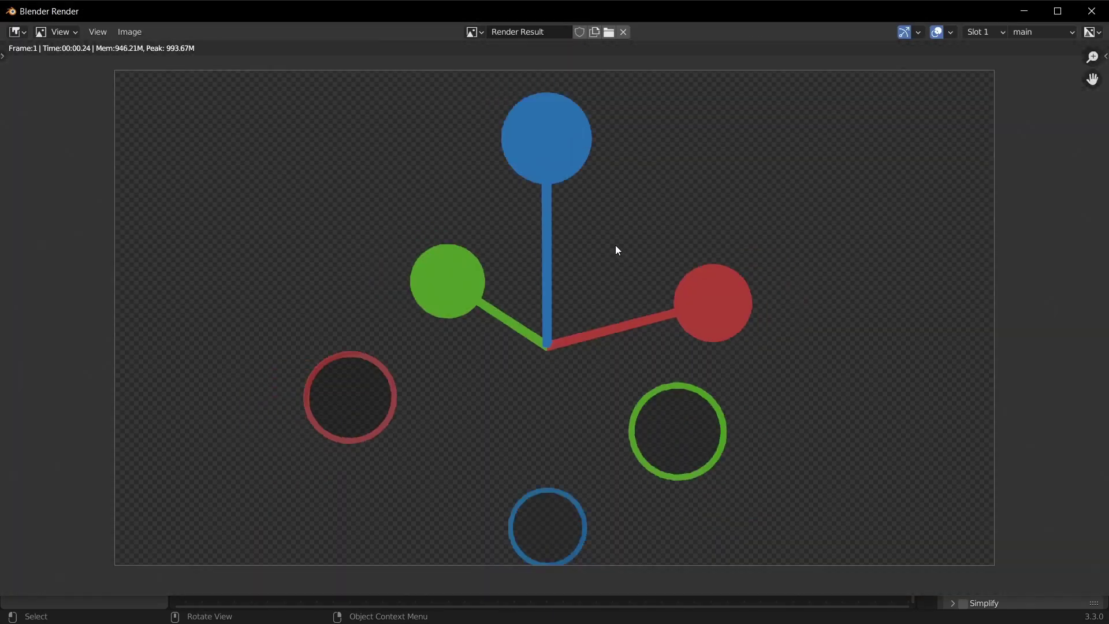
pyautogui.click(1102, 10)
# Enable nodes in the Compositing workspace and move the Render Layers node farther away from the Composite node.
pyautogui.click(614, 10)
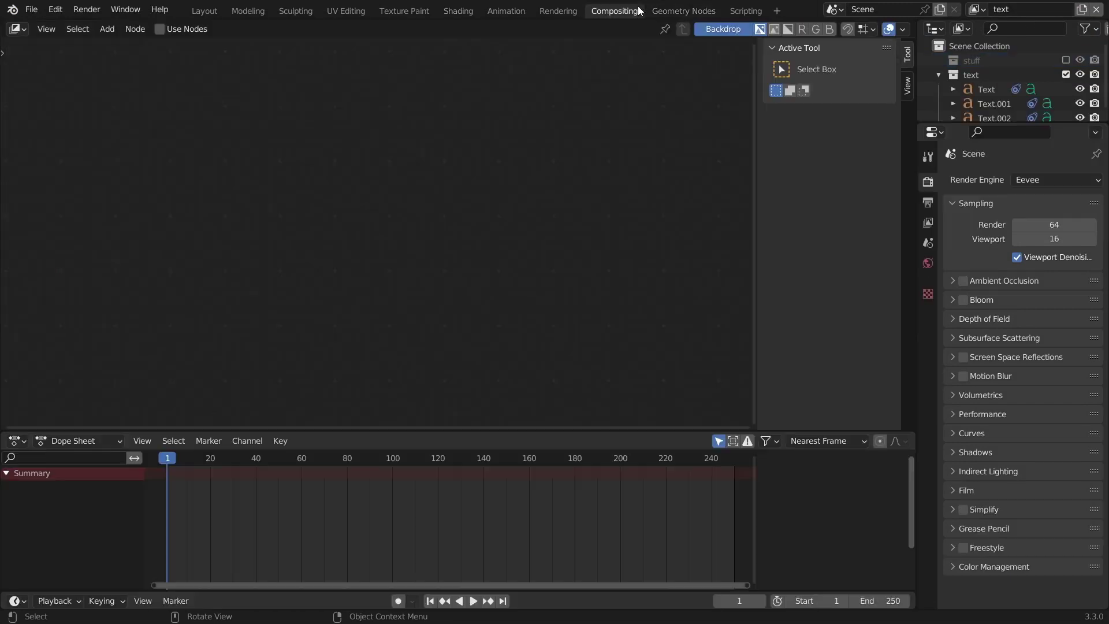
pyautogui.click(159, 29)
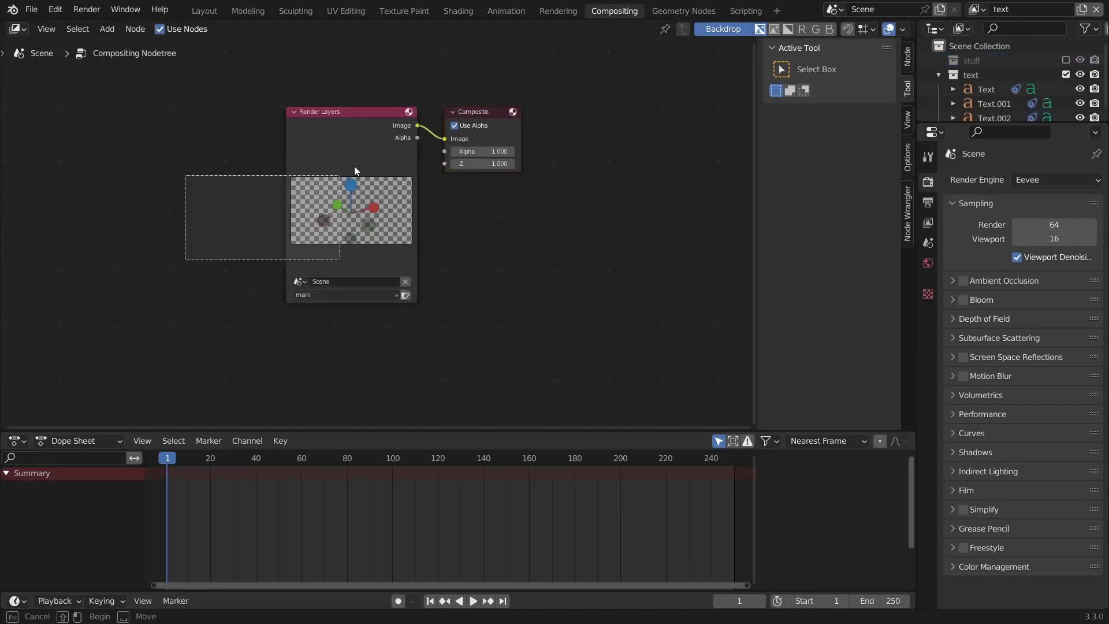
pyautogui.moveTo(354, 165); pyautogui.dragTo(156, 153)
# Duplicate the Render Layers node, set the copy to the text view layer and place it below the original.
pyautogui.hotkey('shift', 'd')
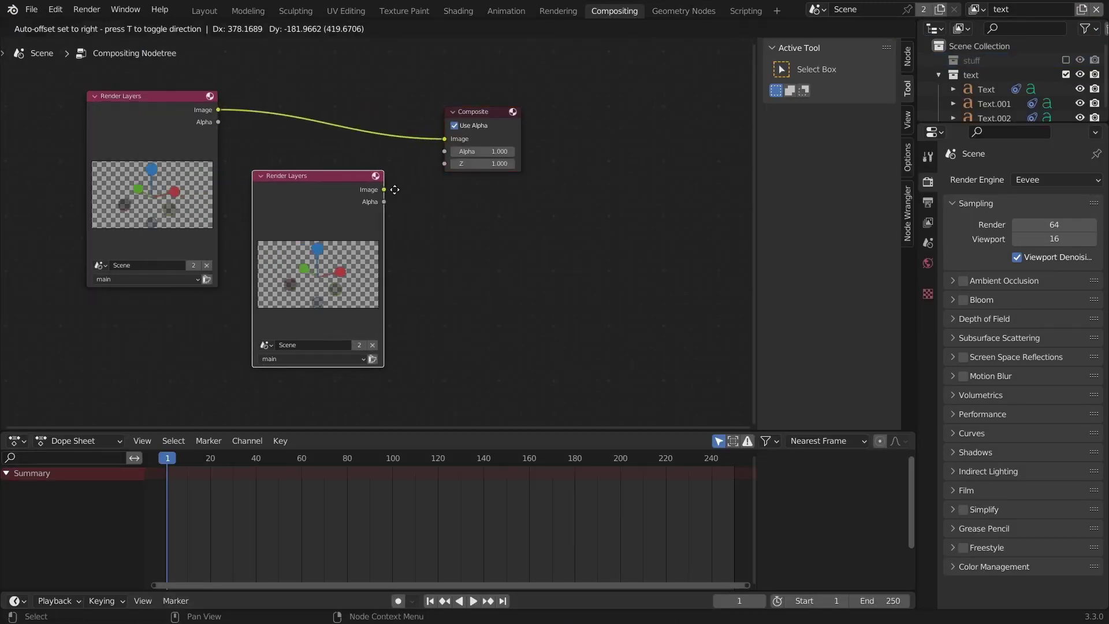
pyautogui.click(377, 244)
pyautogui.scroll(1, 283, 351)
pyautogui.click(291, 377)
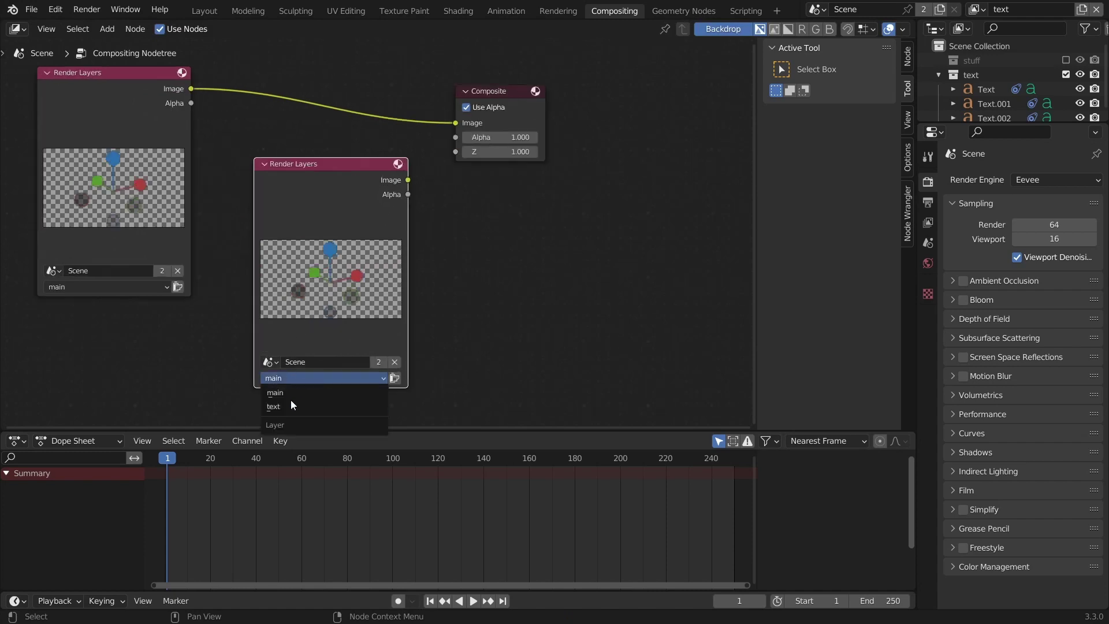
pyautogui.click(289, 399)
pyautogui.moveTo(339, 198); pyautogui.dragTo(120, 347)
# Connect a Viewer node to the main Render Layers image and move the Viewer and Composite nodes away to free space.
pyautogui.keyDown('ctrl'); pyautogui.keyDown('shift'); pyautogui.click(115, 116); pyautogui.keyUp('shift'); pyautogui.keyUp('ctrl')
pyautogui.moveTo(280, 94); pyautogui.dragTo(509, 192)
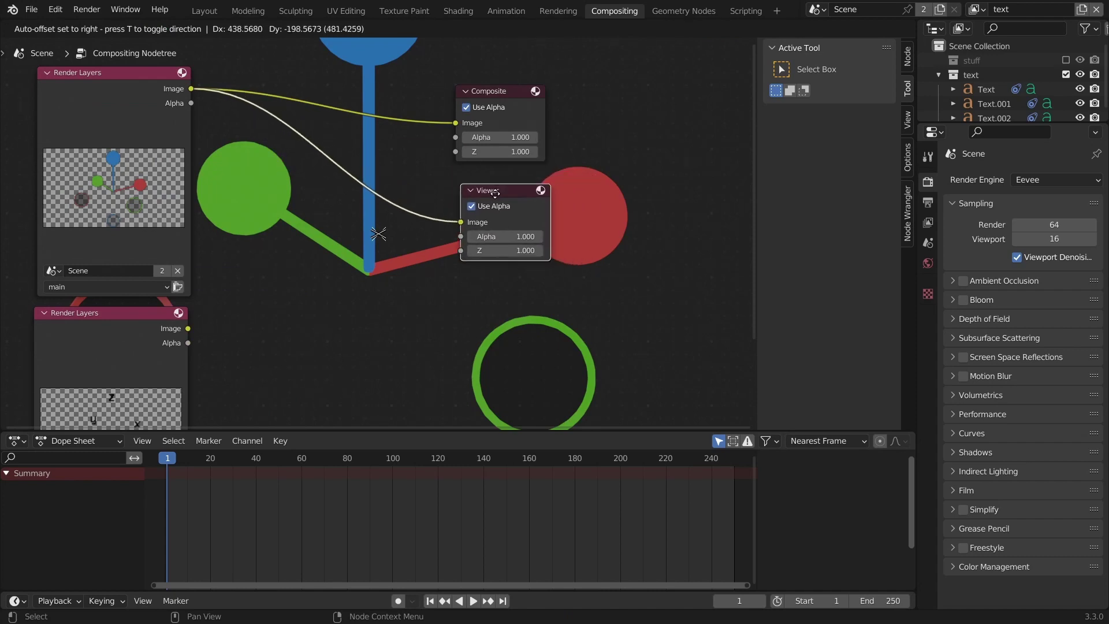
pyautogui.moveTo(577, 224); pyautogui.dragTo(480, 79)
pyautogui.press('g')
pyautogui.click(628, 99)
pyautogui.moveTo(180, 253); pyautogui.dragTo(258, 230, button='middle')
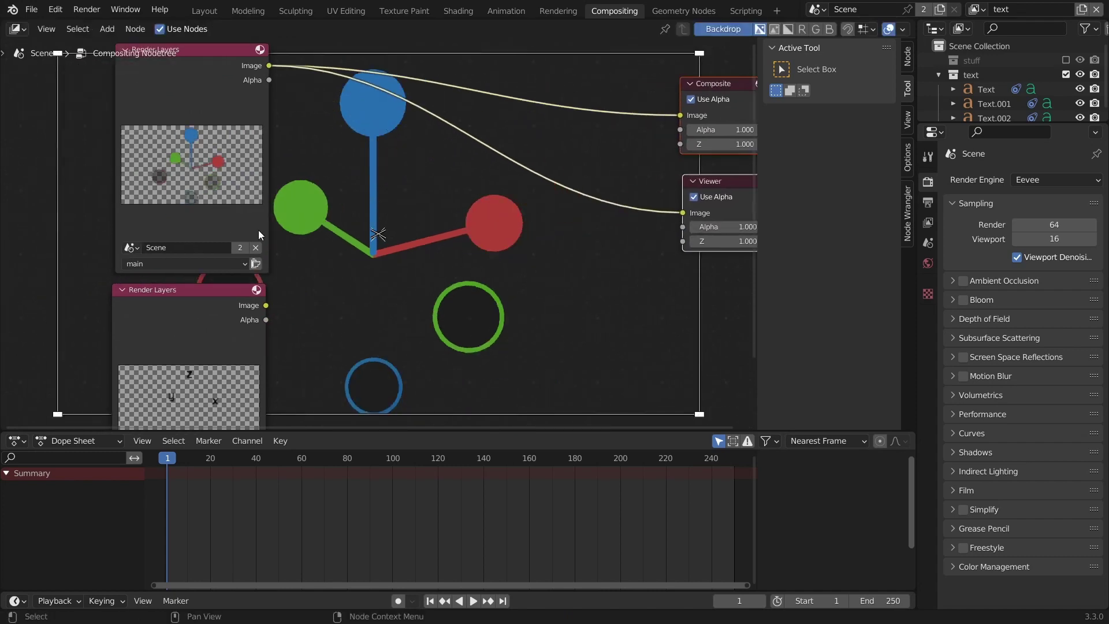
# Route the Composite and Viewer links through a shared reroute and combine both Render Layers with an expanded Alpha Over node.
pyautogui.scroll(-3, 451, 197)
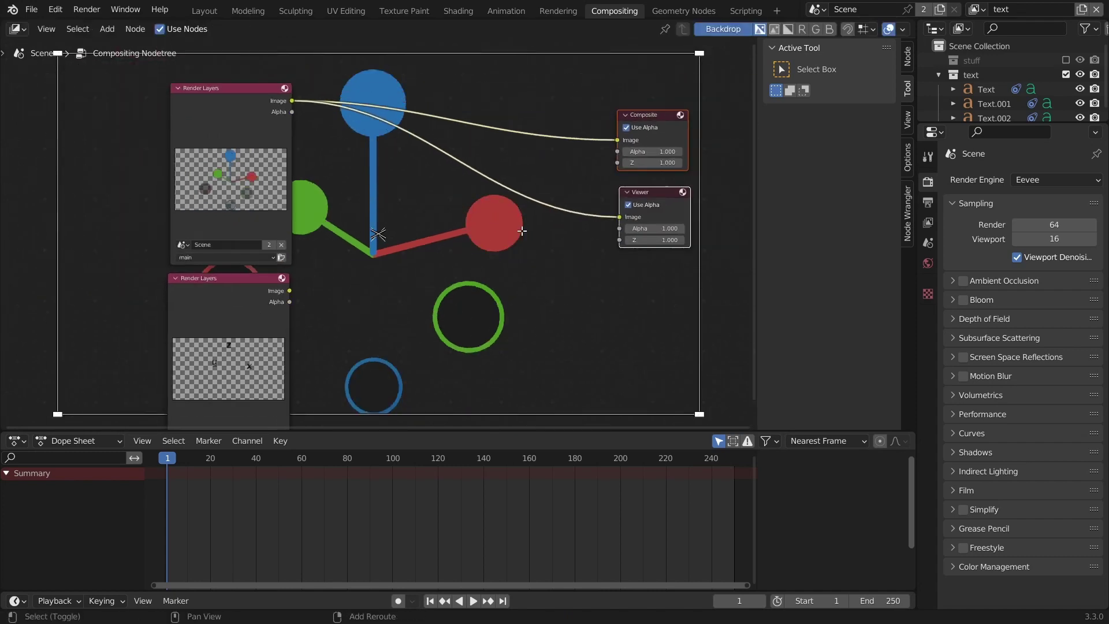
pyautogui.keyDown('shift'); pyautogui.moveTo(571, 148); pyautogui.dragTo(406, 236, button='right'); pyautogui.keyUp('shift')
pyautogui.click(239, 298)
pyautogui.keyDown('shift'); pyautogui.click(219, 123); pyautogui.keyUp('shift')
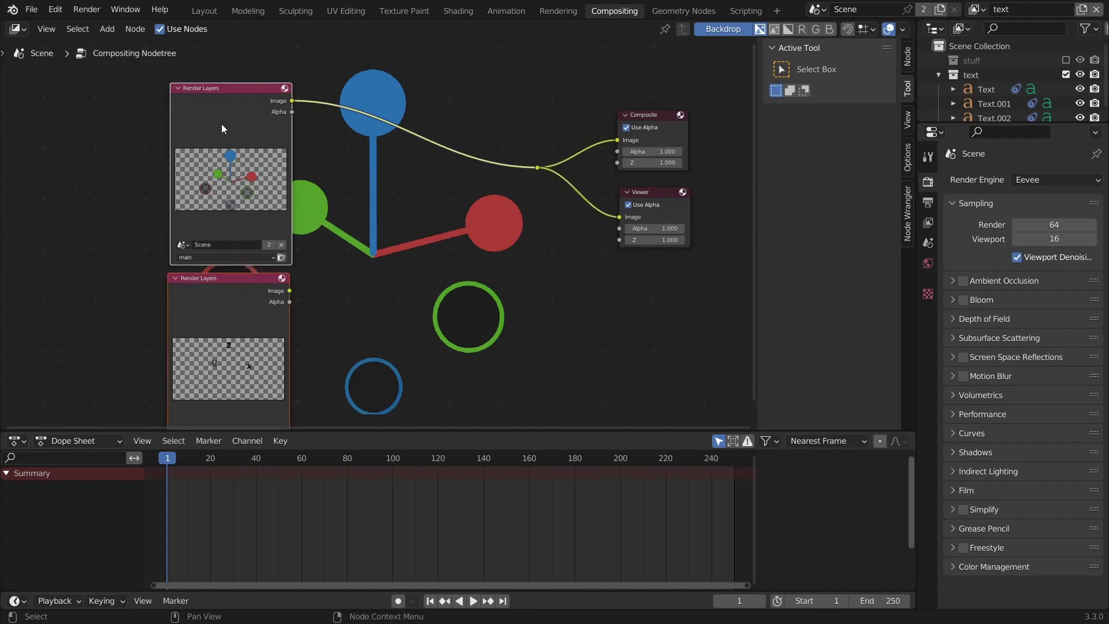
pyautogui.hotkey('ctrl', '0')
pyautogui.moveTo(469, 154); pyautogui.dragTo(420, 118, button='middle')
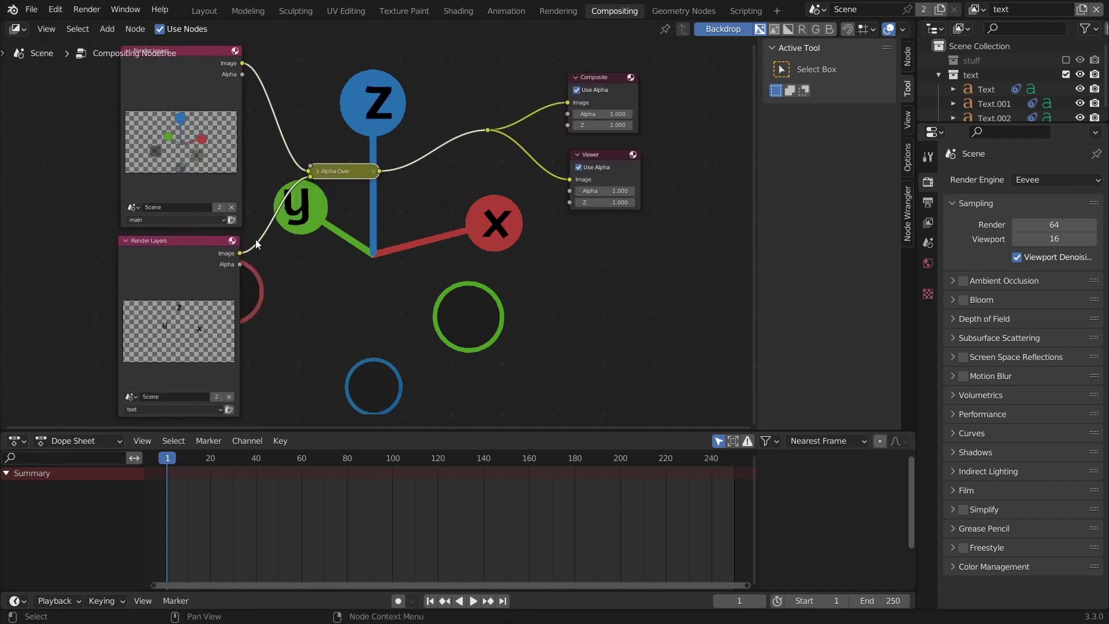
pyautogui.click(319, 170)
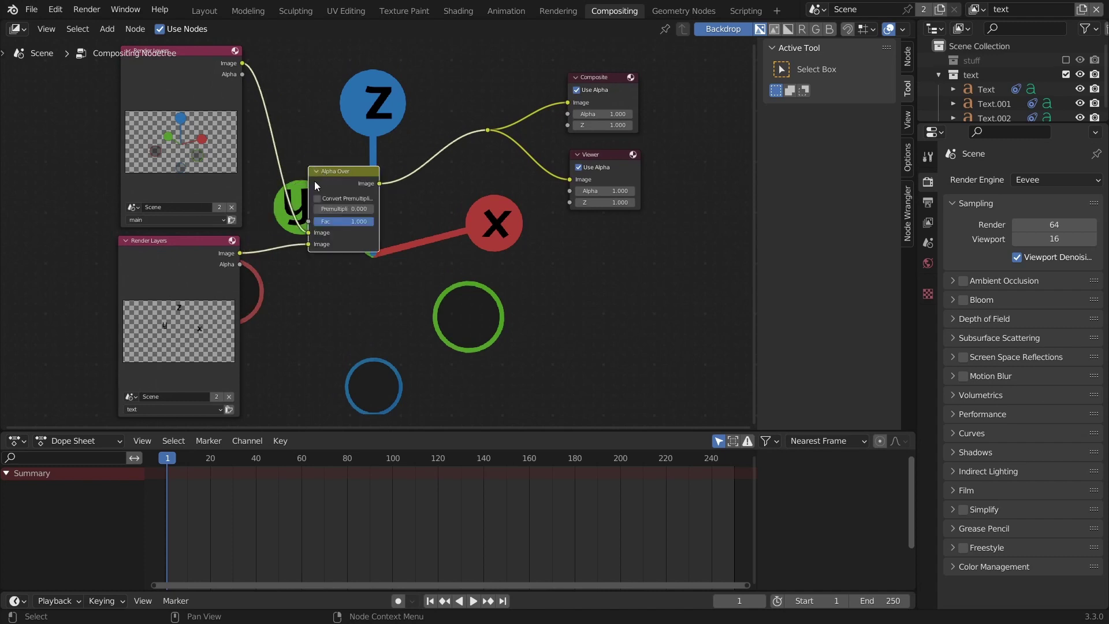
# Preview the main layer, the text layer and the combined output in turn, and shrink the backdrop to see it whole.
pyautogui.keyDown('ctrl'); pyautogui.keyDown('shift'); pyautogui.click(192, 57); pyautogui.keyUp('shift'); pyautogui.keyUp('ctrl')
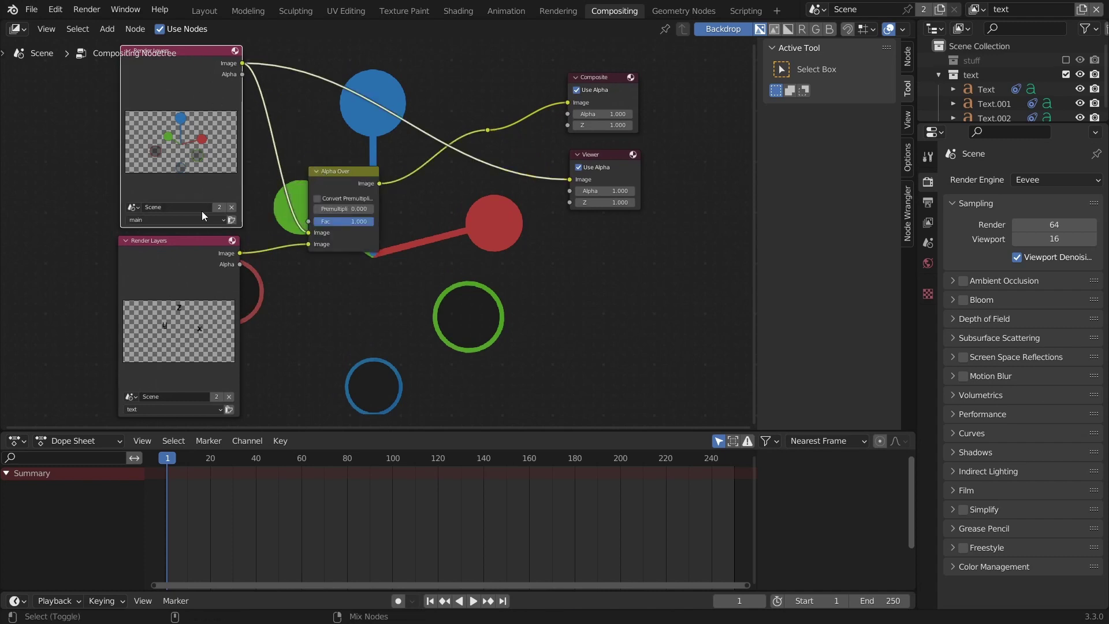
pyautogui.keyDown('ctrl'); pyautogui.keyDown('shift'); pyautogui.click(189, 248); pyautogui.keyUp('shift'); pyautogui.keyUp('ctrl')
pyautogui.keyDown('ctrl'); pyautogui.keyDown('shift'); pyautogui.click(489, 130); pyautogui.keyUp('shift'); pyautogui.keyUp('ctrl')
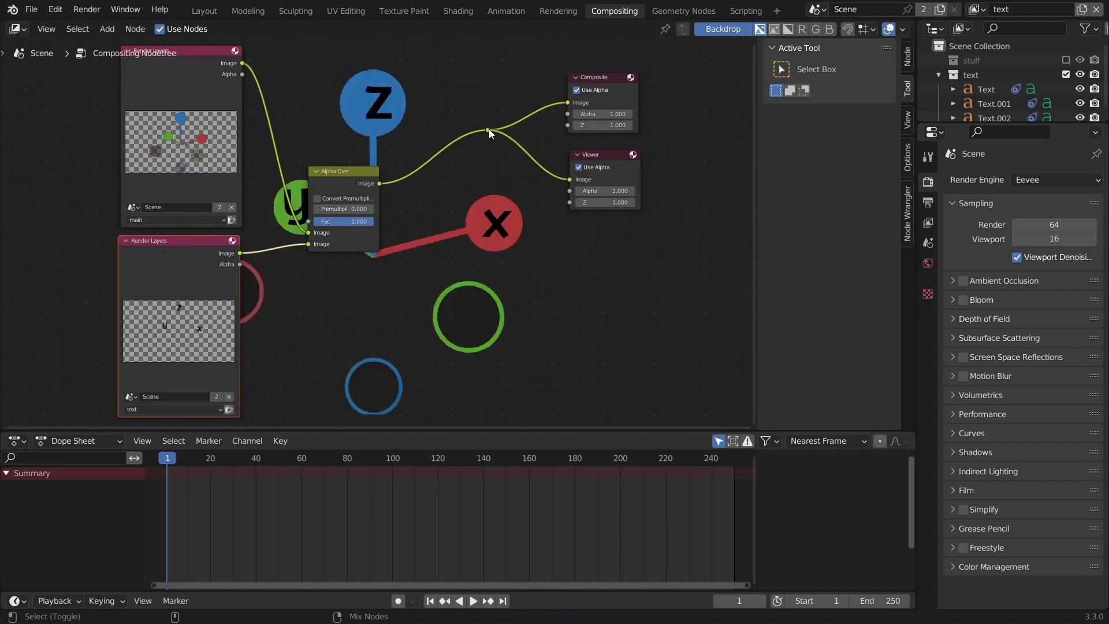
pyautogui.moveTo(488, 162); pyautogui.dragTo(382, 103, button='middle')
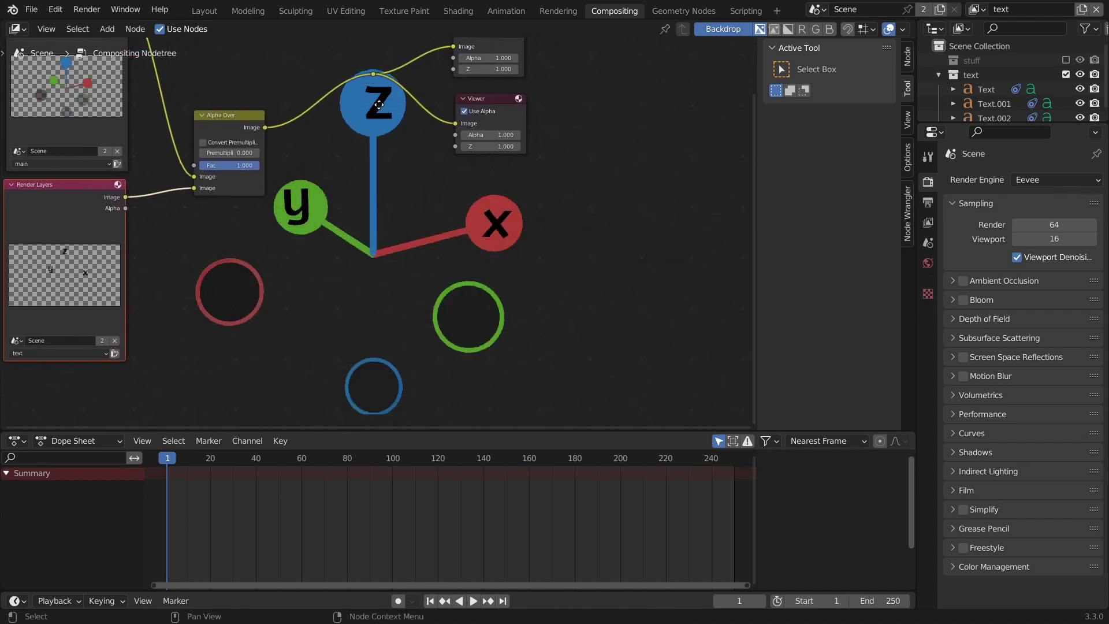
pyautogui.press('v')
pyautogui.press('v')
pyautogui.press('v')
pyautogui.moveTo(420, 142); pyautogui.dragTo(450, 156, button='middle')
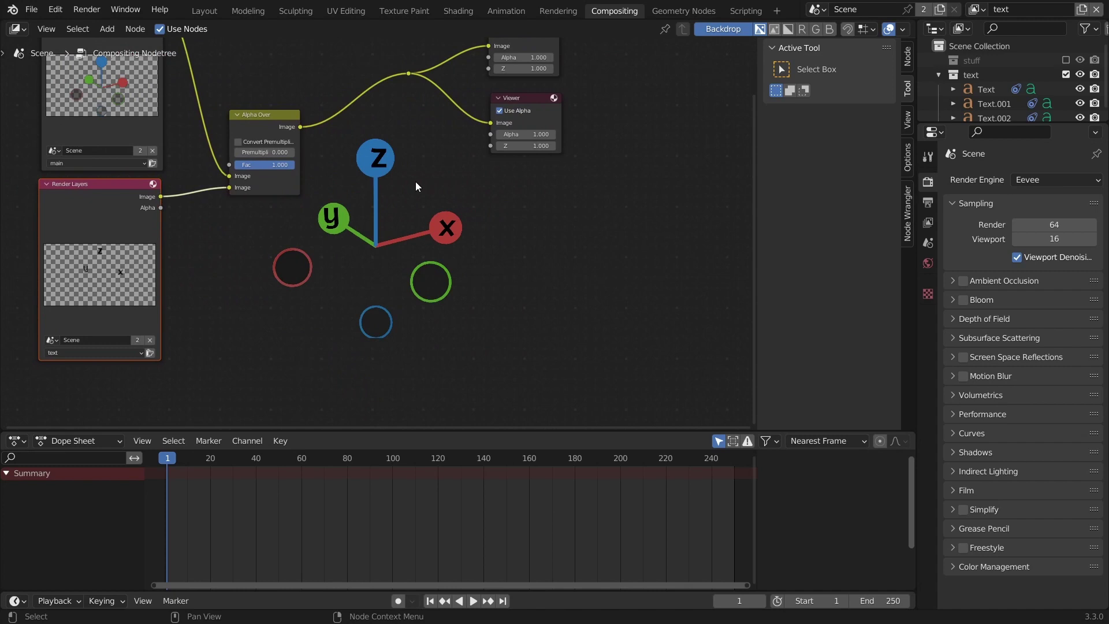
pyautogui.moveTo(364, 171); pyautogui.dragTo(433, 168, button='middle')
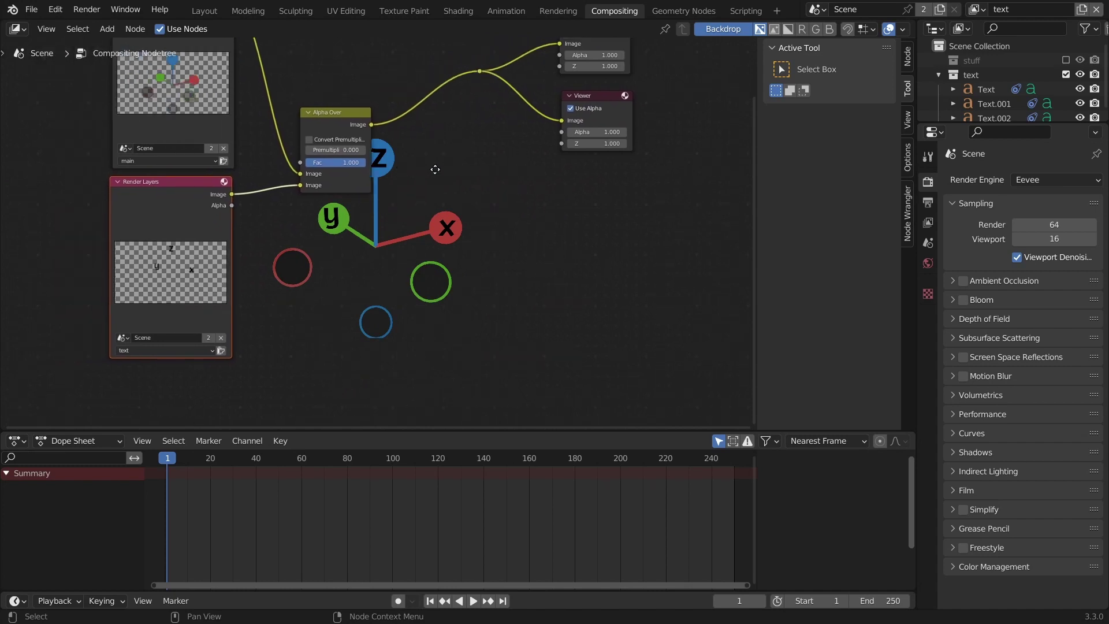
# Open the Layout workspace and look through the scene camera.
pyautogui.click(201, 13)
pyautogui.click(899, 175)
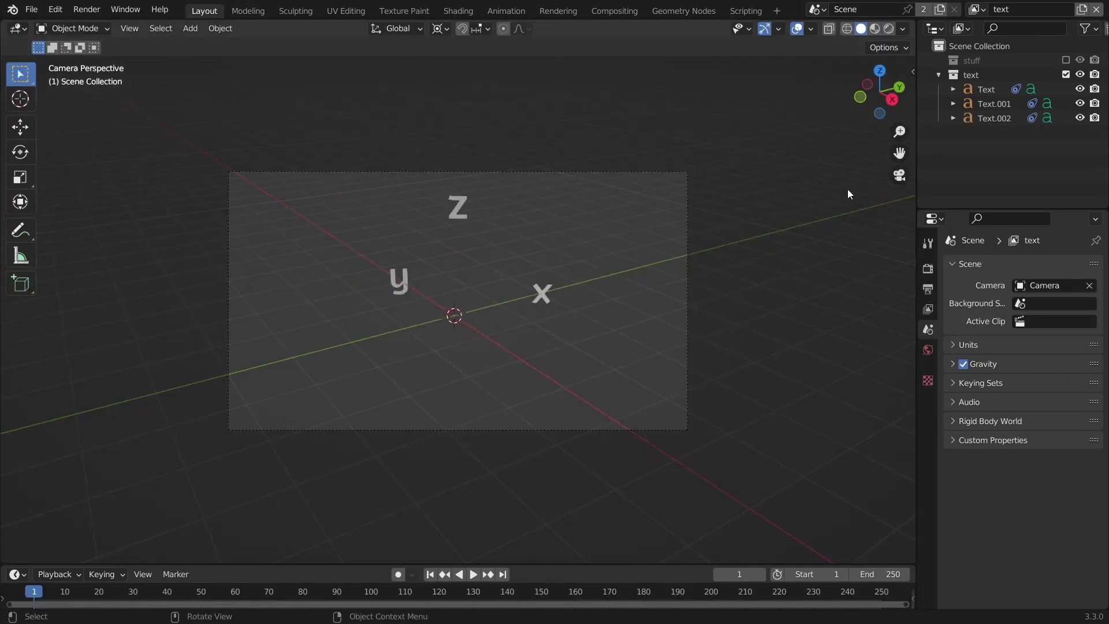
pyautogui.moveTo(851, 195); pyautogui.dragTo(515, 265, button='middle')
pyautogui.click(899, 175)
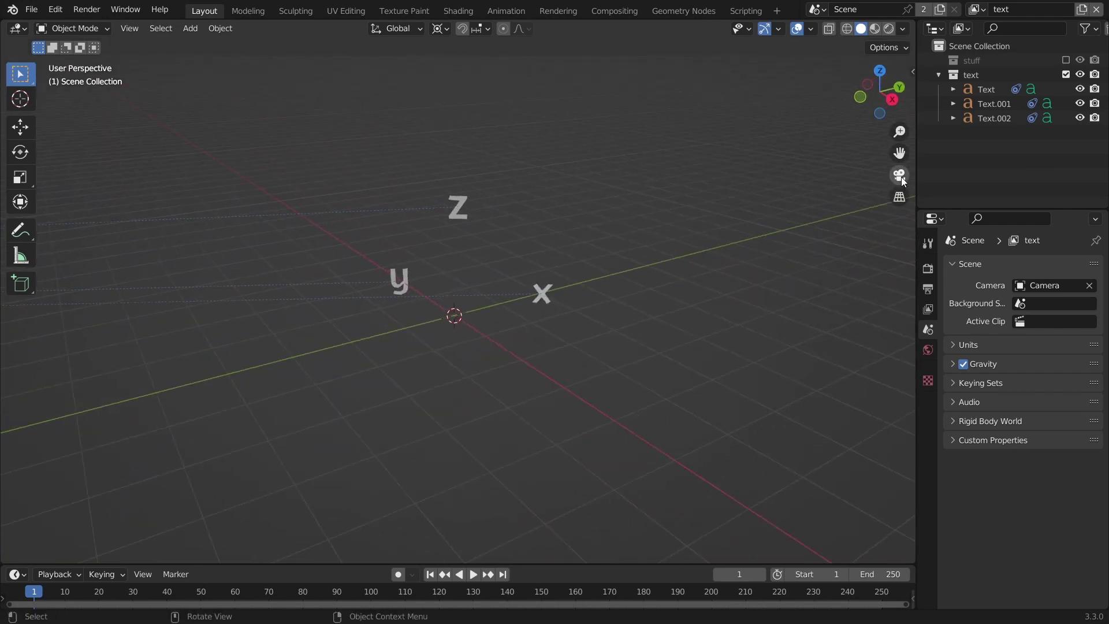
# Make main the active view layer and orbit the camera to a new angle with Camera to View locked.
pyautogui.press('n')
pyautogui.click(908, 104)
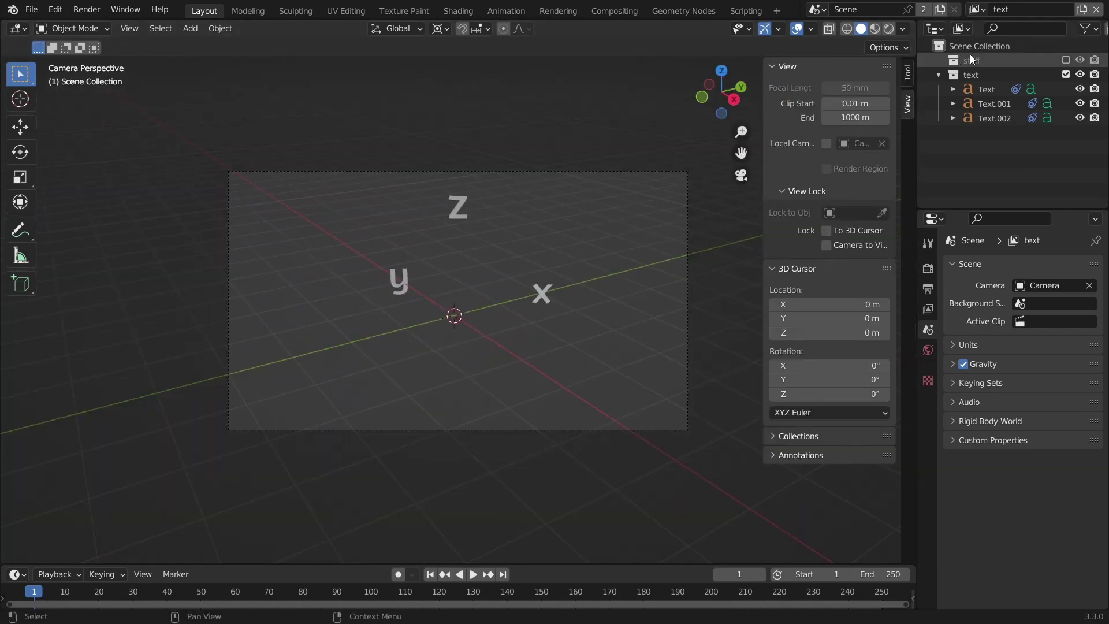
pyautogui.click(973, 14)
pyautogui.click(960, 32)
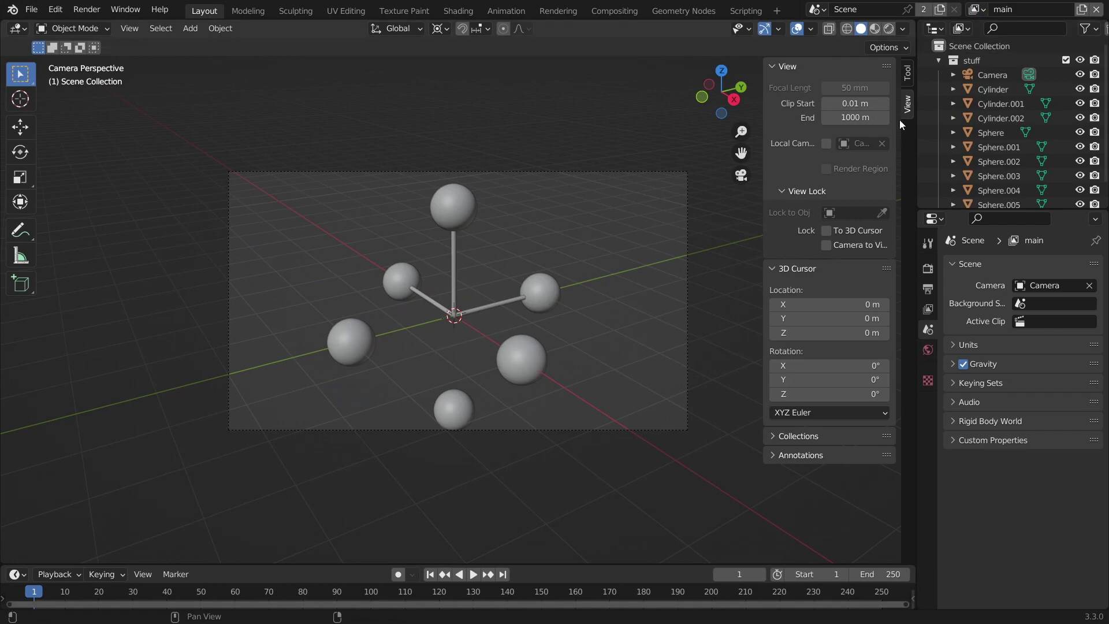
pyautogui.click(834, 242)
pyautogui.moveTo(606, 265); pyautogui.dragTo(444, 281, button='middle')
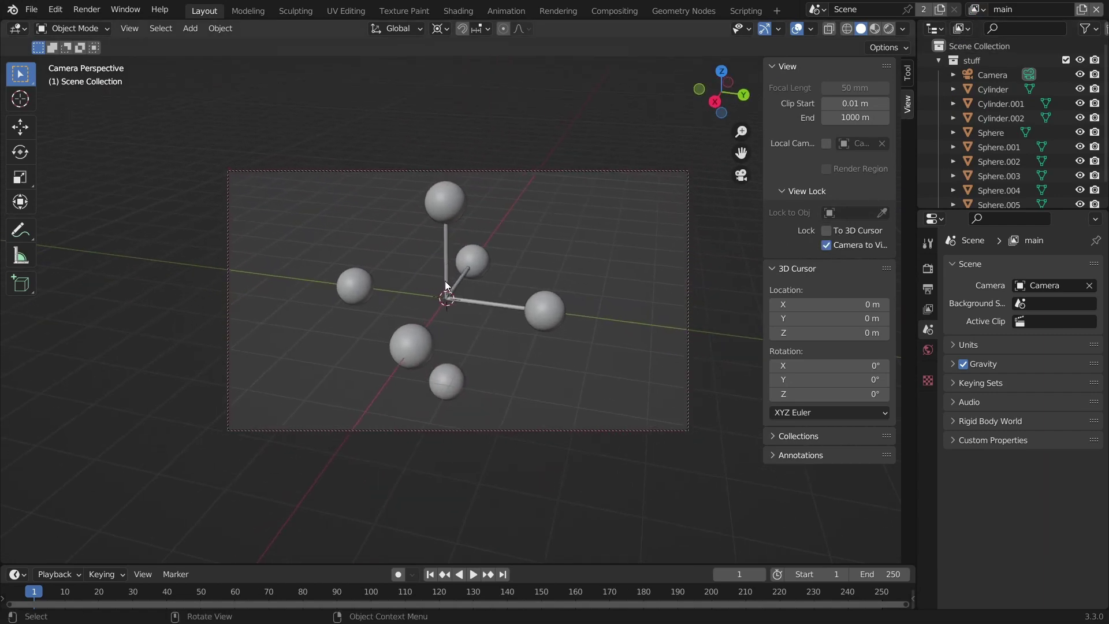
# Render the composited gizmo from the new camera angle to check its labels, closing the render window when done.
pyautogui.press('F12')
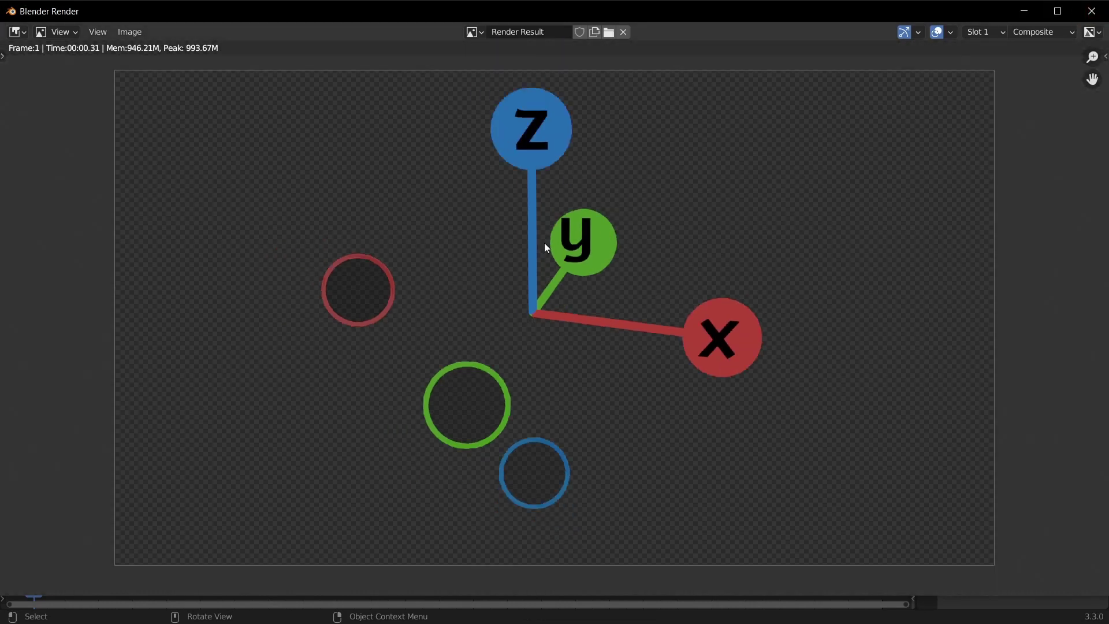
pyautogui.click(1092, 11)
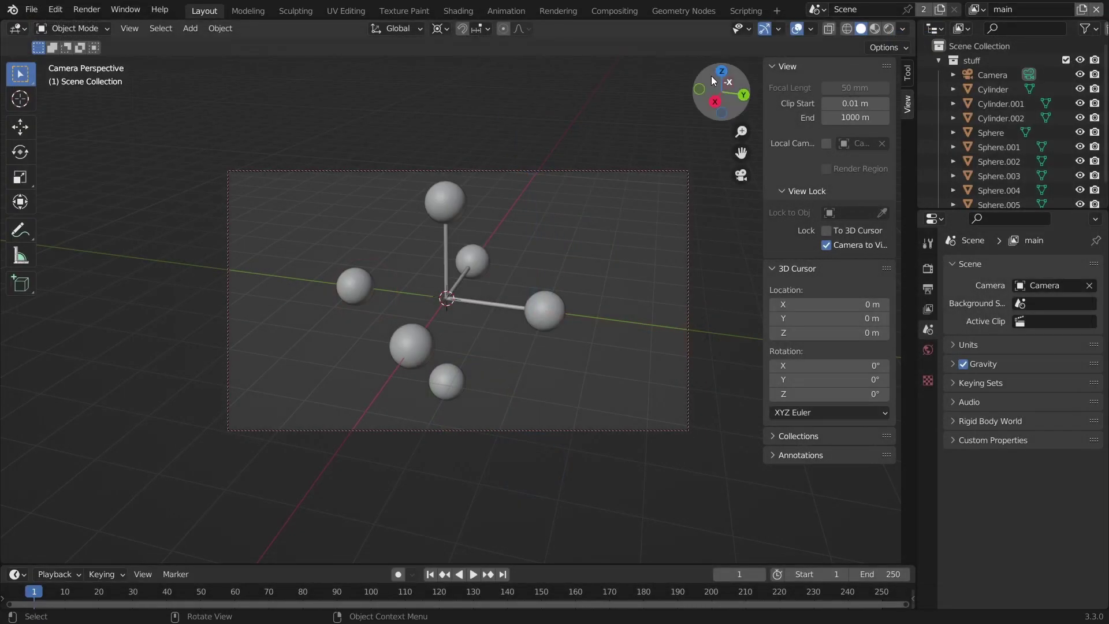
pyautogui.click(469, 12)
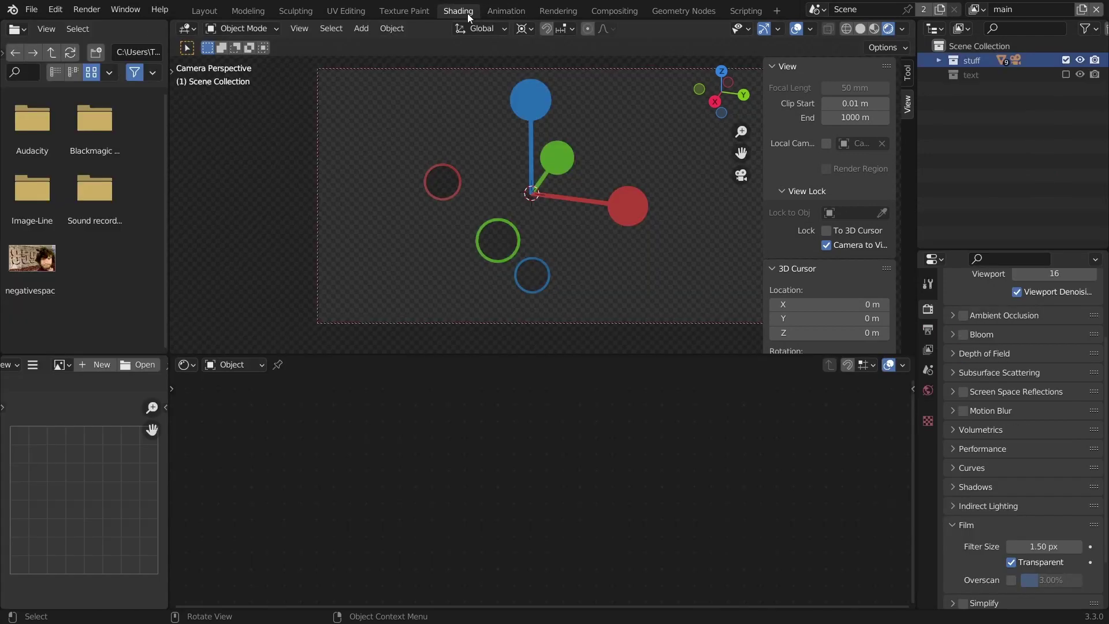
# Return to the Compositing workspace and move both Render Layers nodes and the Alpha Over node farther from the outputs.
pyautogui.click(614, 10)
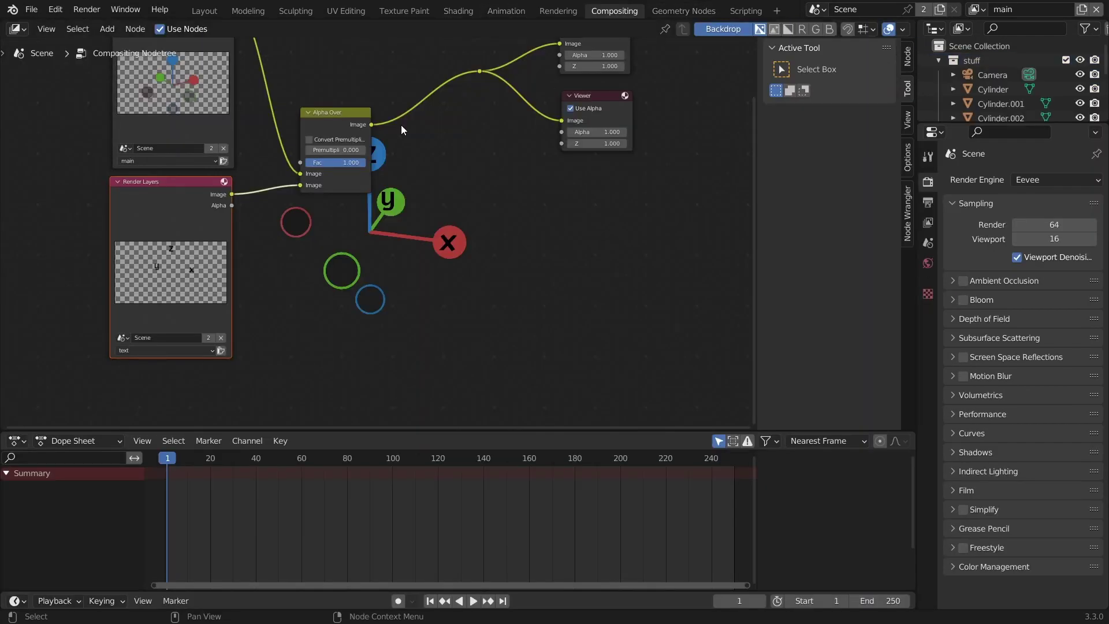
pyautogui.press('Home')
pyautogui.moveTo(186, 376); pyautogui.dragTo(555, 92)
pyautogui.press('g')
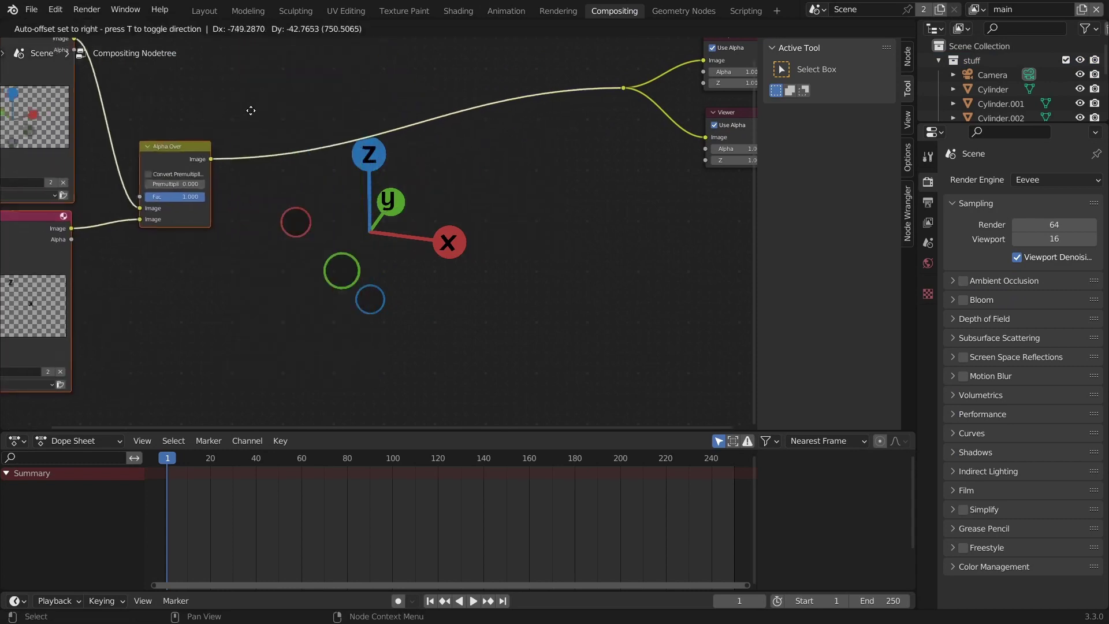
pyautogui.click(247, 109)
# Insert a second Alpha Over node after the first and set its background color to dark gray with value 0.035.
pyautogui.hotkey('shift', 'a')
pyautogui.click(278, 117)
pyautogui.write('alph')
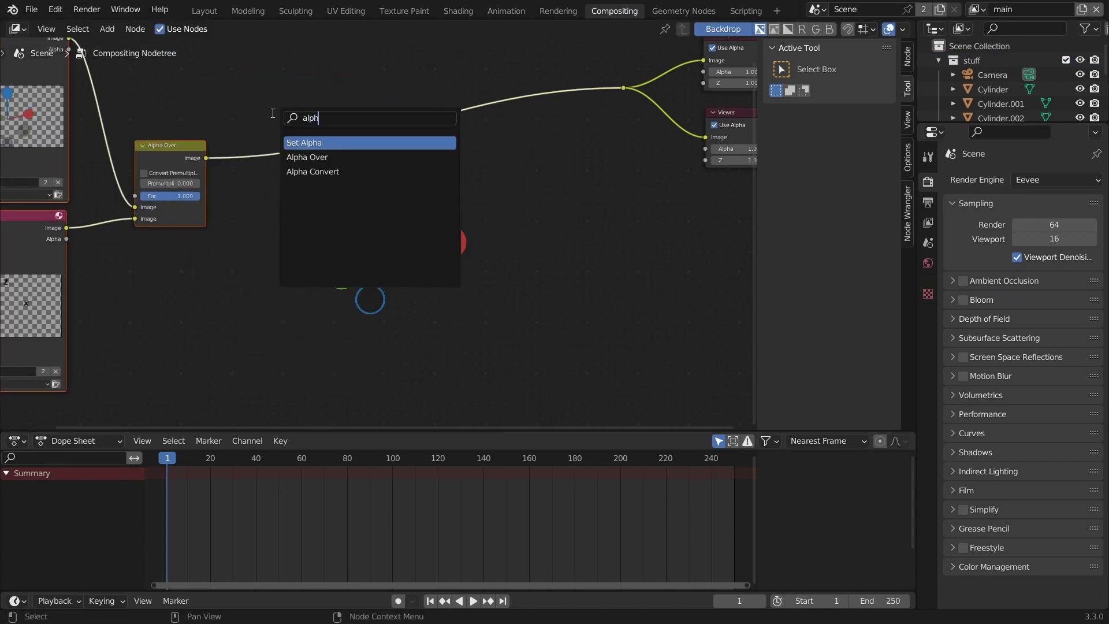
pyautogui.press('Down')
pyautogui.press('Return')
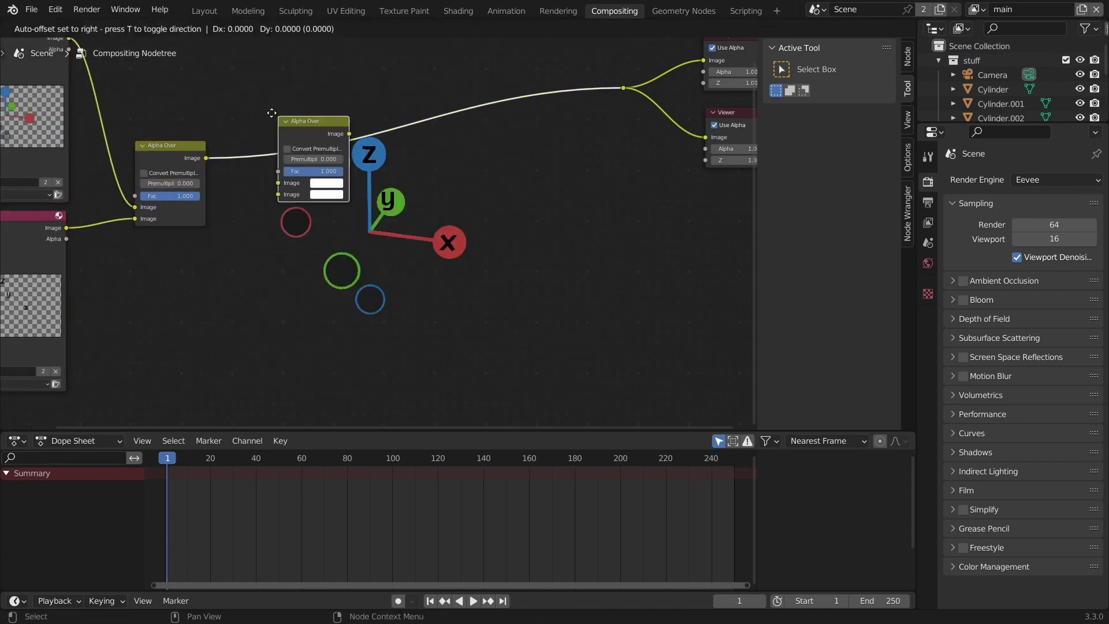
pyautogui.click(388, 184)
pyautogui.click(388, 182)
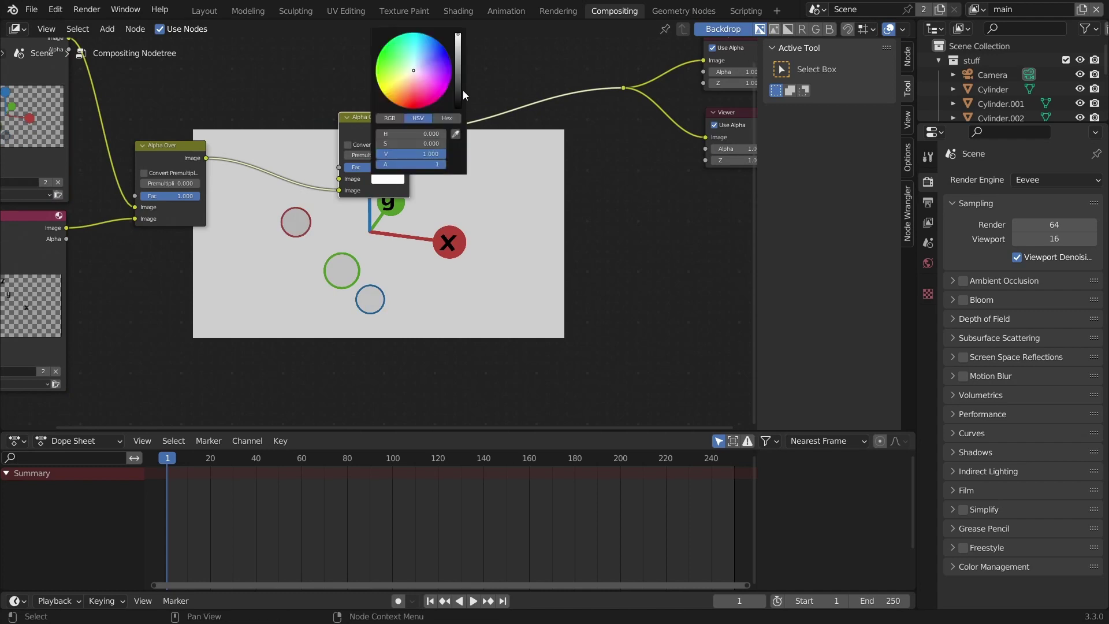
pyautogui.click(460, 90)
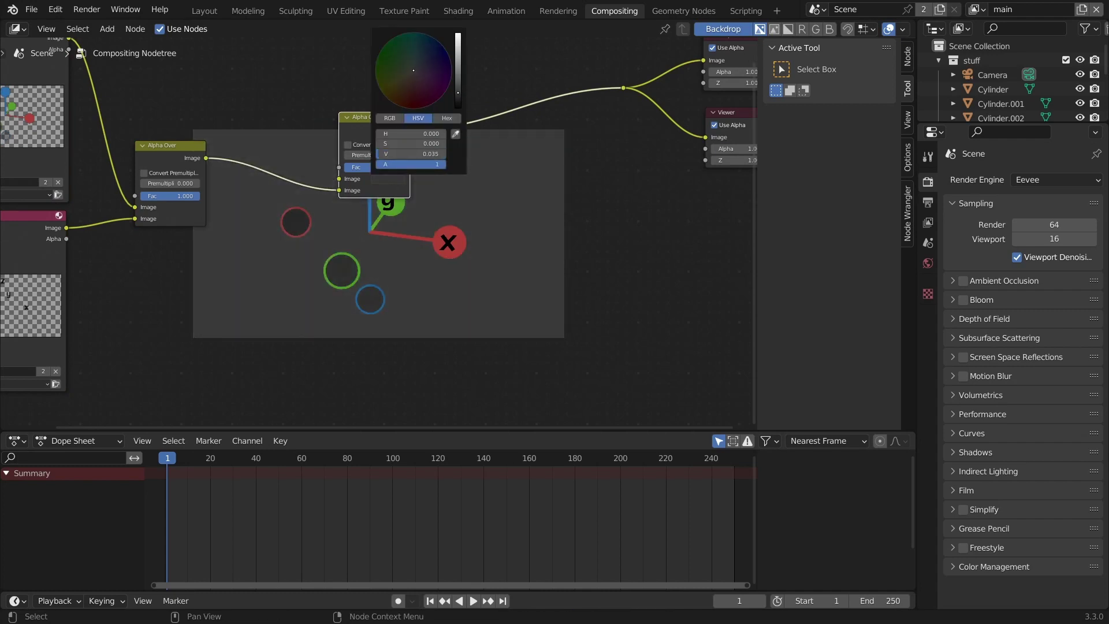
# Add a Separate Color node below the link between the two Alpha Over nodes.
pyautogui.moveTo(235, 277); pyautogui.dragTo(335, 213, button='middle')
pyautogui.scroll(2, 324, 185)
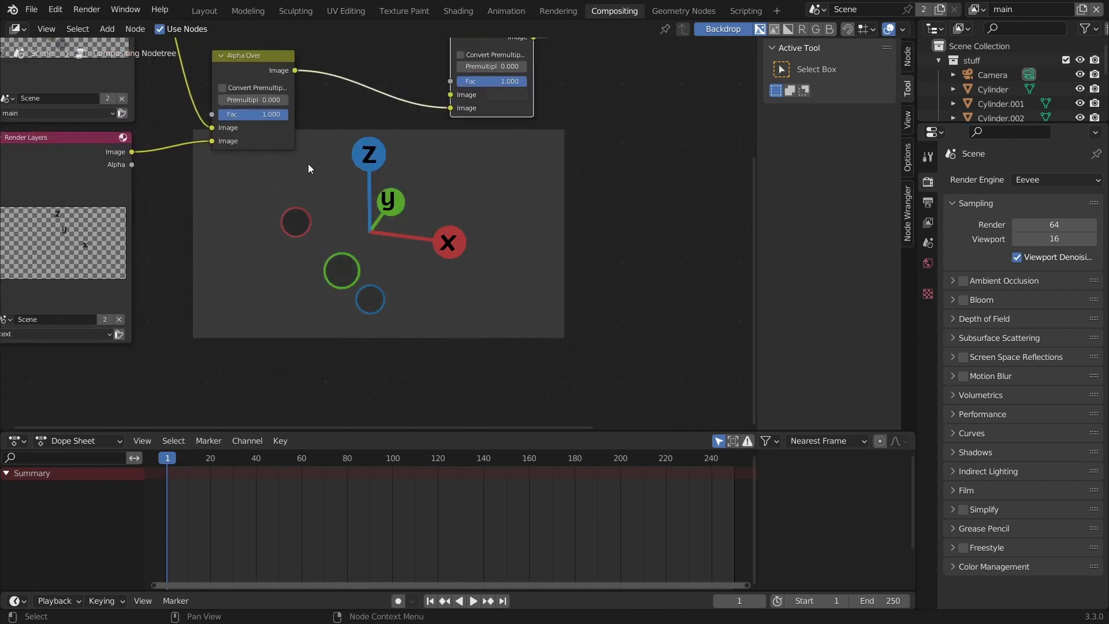
pyautogui.hotkey('shift', 'a')
pyautogui.click(344, 71)
pyautogui.write('separ')
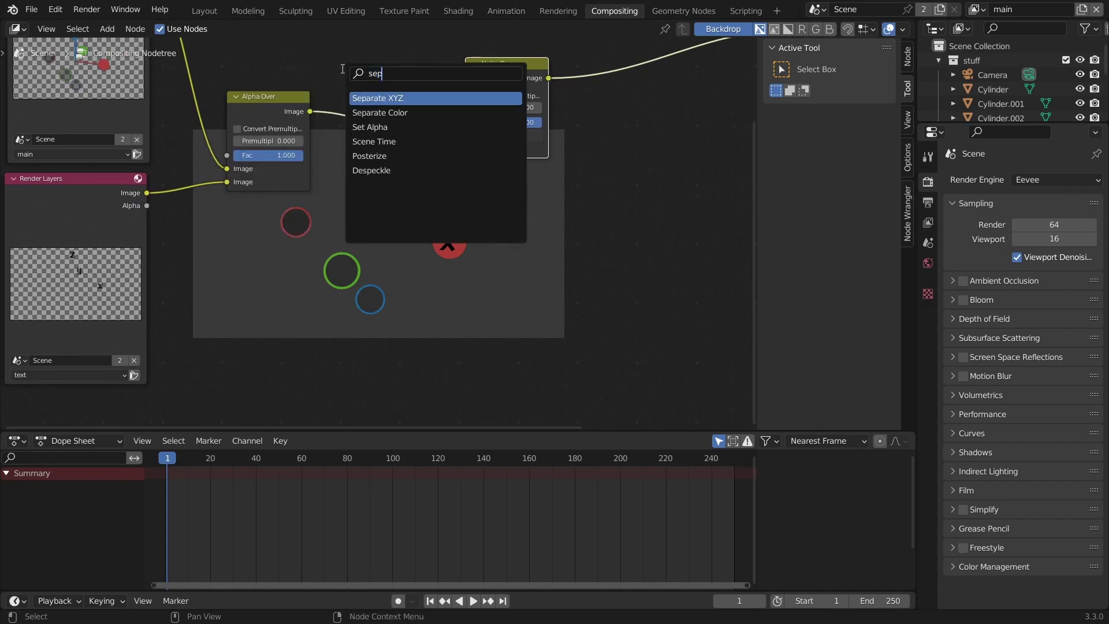
pyautogui.click(378, 112)
pyautogui.click(400, 214)
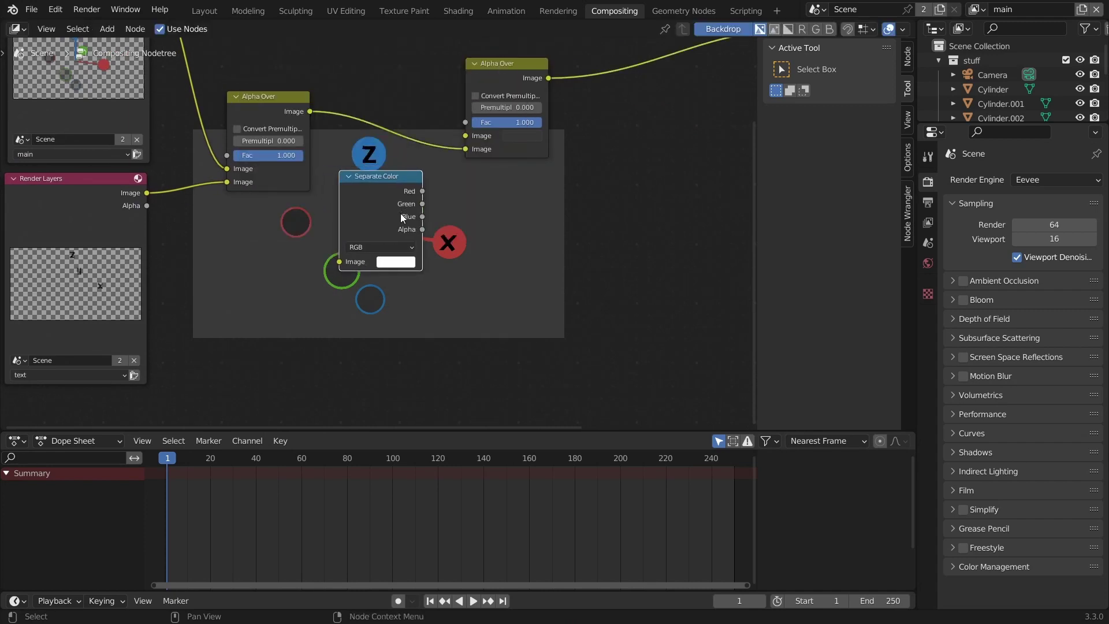
# Feed the first Alpha Over's image into Separate Color and preview its Alpha output in the Viewer.
pyautogui.keyDown('ctrl'); pyautogui.keyDown('shift'); pyautogui.click(377, 188); pyautogui.keyUp('shift'); pyautogui.keyUp('ctrl')
pyautogui.keyDown('ctrl'); pyautogui.keyDown('shift'); pyautogui.click(376, 186); pyautogui.keyUp('shift'); pyautogui.keyUp('ctrl')
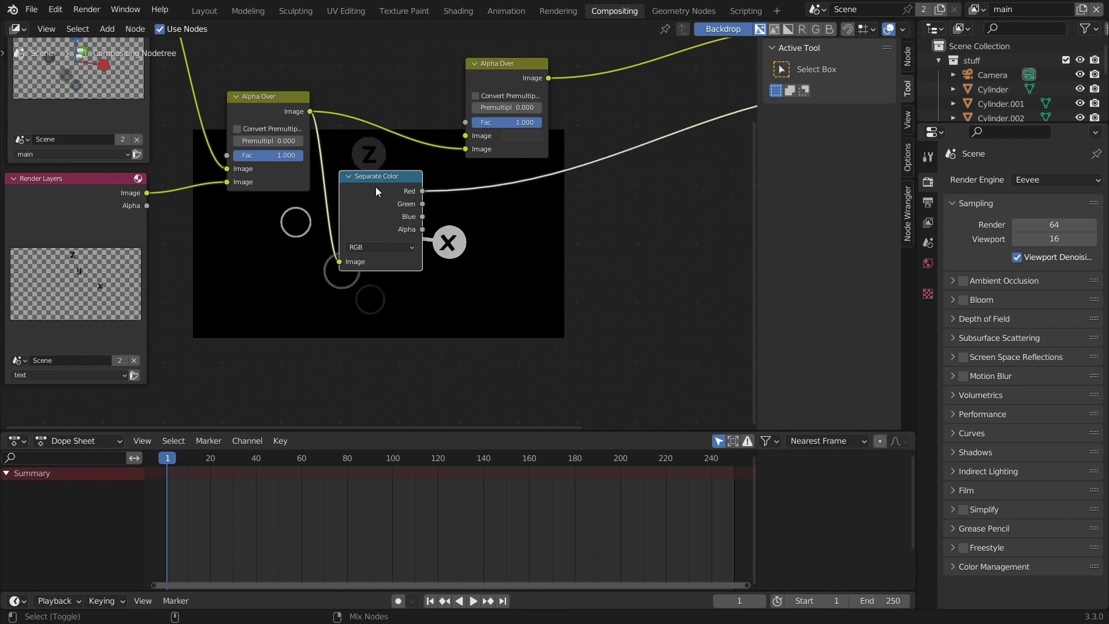
pyautogui.keyDown('ctrl'); pyautogui.keyDown('shift'); pyautogui.click(376, 186); pyautogui.keyUp('shift'); pyautogui.keyUp('ctrl')
pyautogui.keyDown('ctrl'); pyautogui.keyDown('shift'); pyautogui.click(375, 185); pyautogui.keyUp('shift'); pyautogui.keyUp('ctrl')
pyautogui.scroll(2, 375, 186)
pyautogui.moveTo(375, 186); pyautogui.dragTo(291, 161, button='middle')
pyautogui.scroll(1, 328, 262)
# Enlarge the backdrop and examine the fills of the hollow circles in the alpha mask.
pyautogui.moveTo(341, 268); pyautogui.dragTo(346, 273)
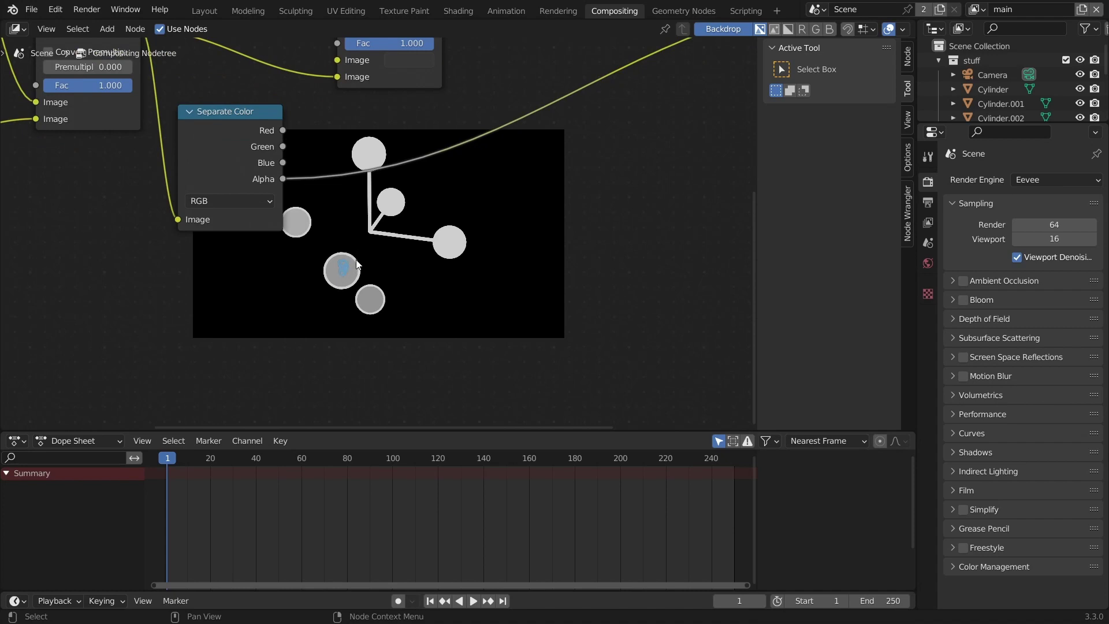
pyautogui.hotkey('ctrl', 'z')
pyautogui.moveTo(405, 257); pyautogui.dragTo(372, 261, button='middle')
pyautogui.press('v')
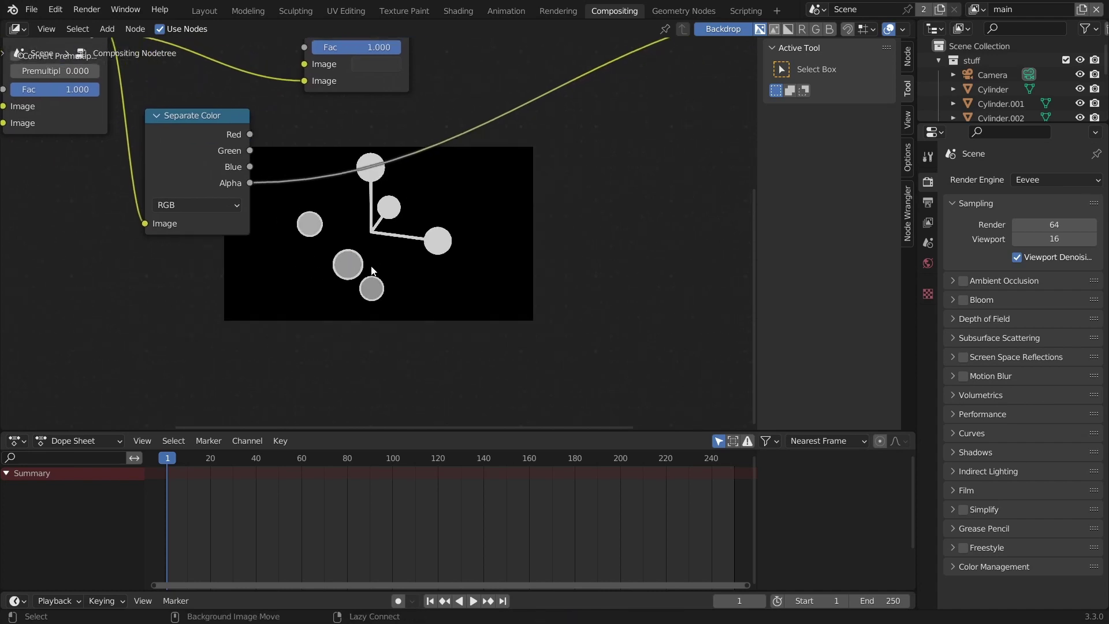
pyautogui.hotkey('alt', 'v')
pyautogui.hotkey('alt', 'v')
pyautogui.hotkey('alt', 'v')
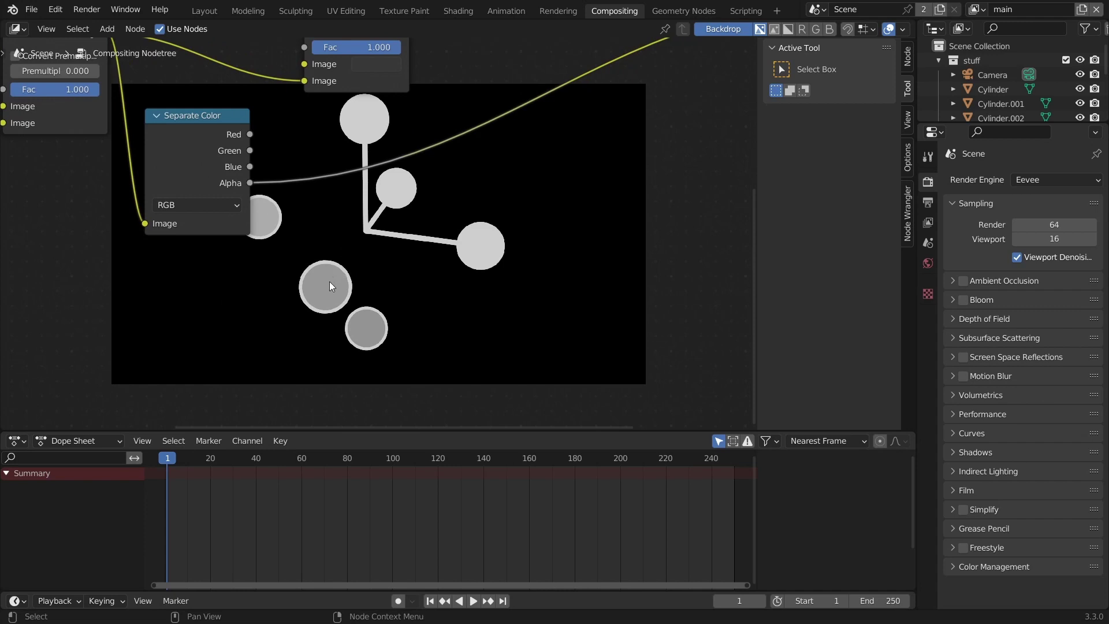
pyautogui.moveTo(329, 282)
pyautogui.mouseDown()
pyautogui.moveTo(332, 273)
pyautogui.moveTo(327, 291)
pyautogui.mouseUp()
pyautogui.moveTo(261, 218)
pyautogui.mouseDown()
pyautogui.moveTo(248, 213)
pyautogui.moveTo(268, 227)
pyautogui.mouseUp()
pyautogui.hotkey('ctrl', 'z')
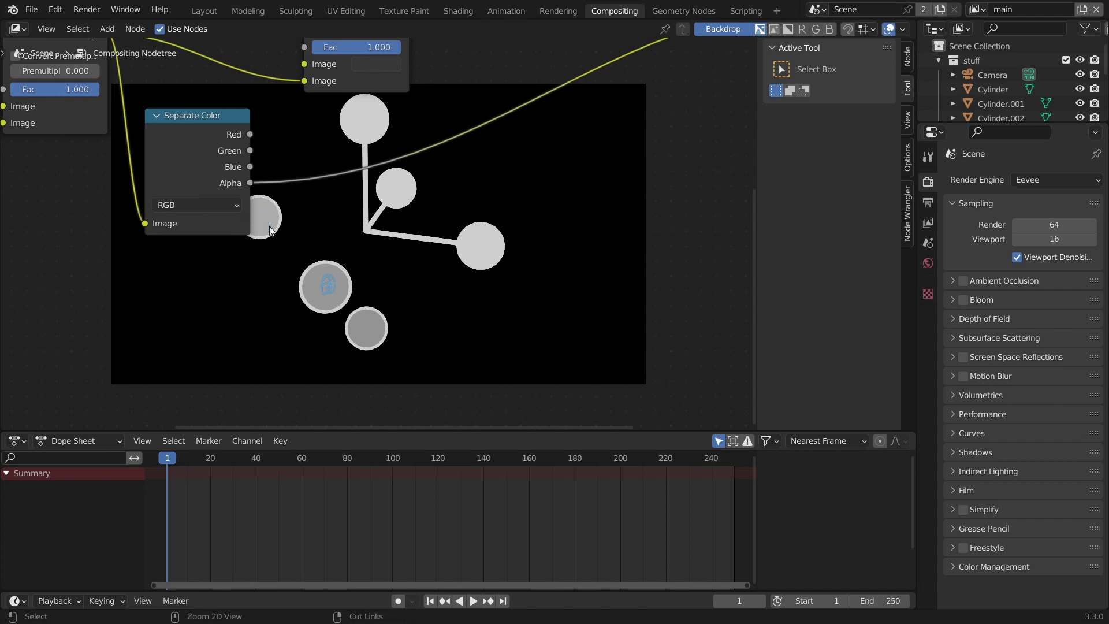
# Insert a Math node after the Alpha output, set to Greater Than with threshold 0.500, and place it close to Separate Color.
pyautogui.hotkey('shift', 'a')
pyautogui.click(322, 171)
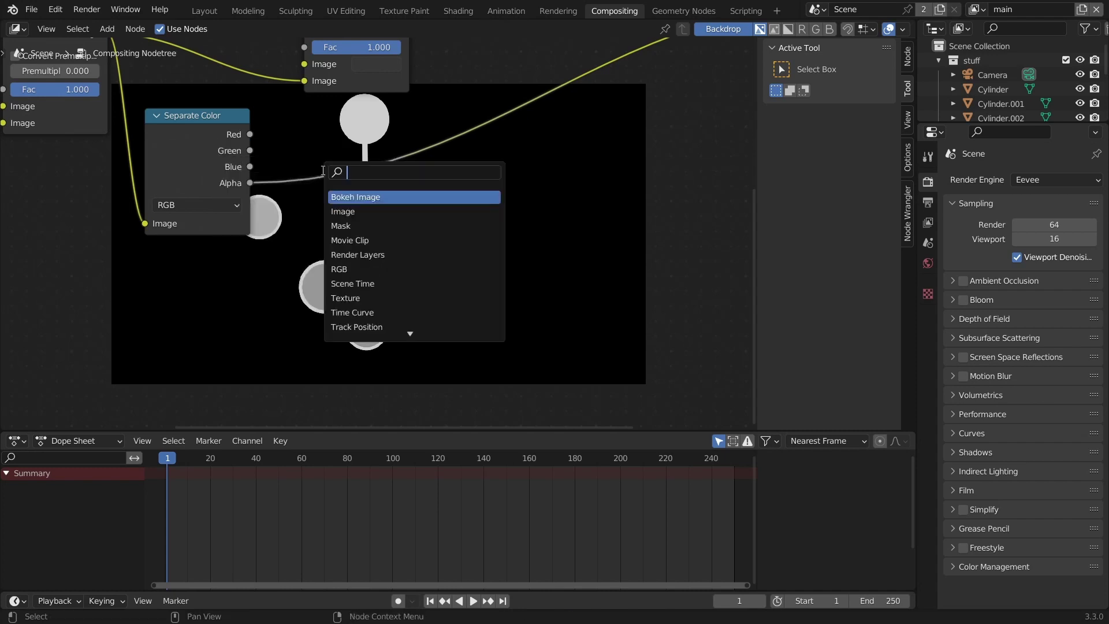
pyautogui.write('add')
pyautogui.press('Return')
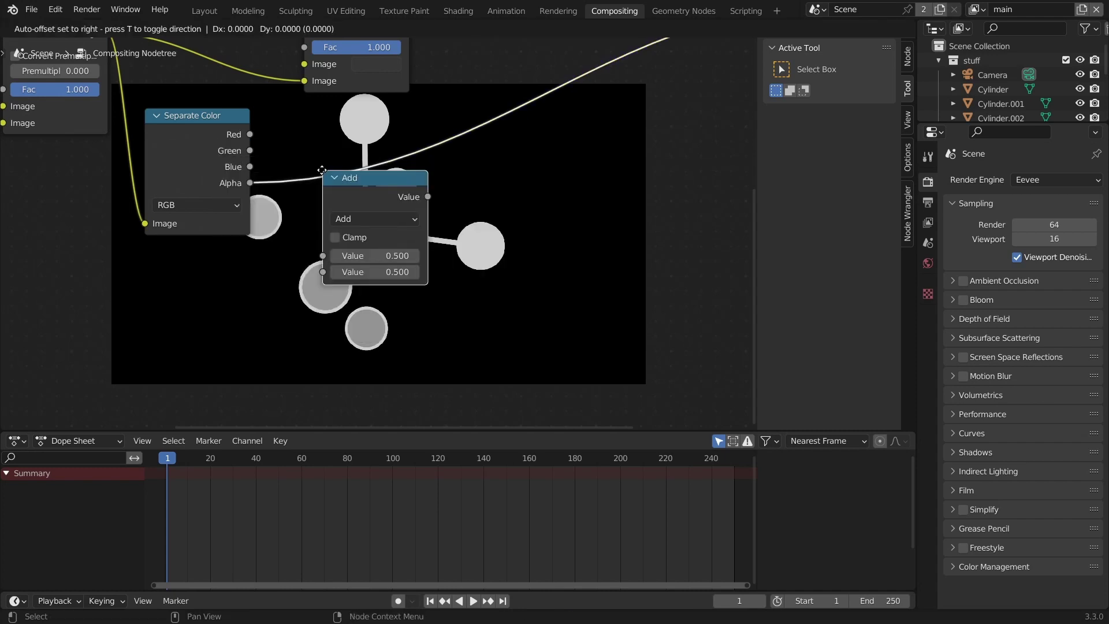
pyautogui.click(319, 157)
pyautogui.click(370, 205)
pyautogui.click(464, 289)
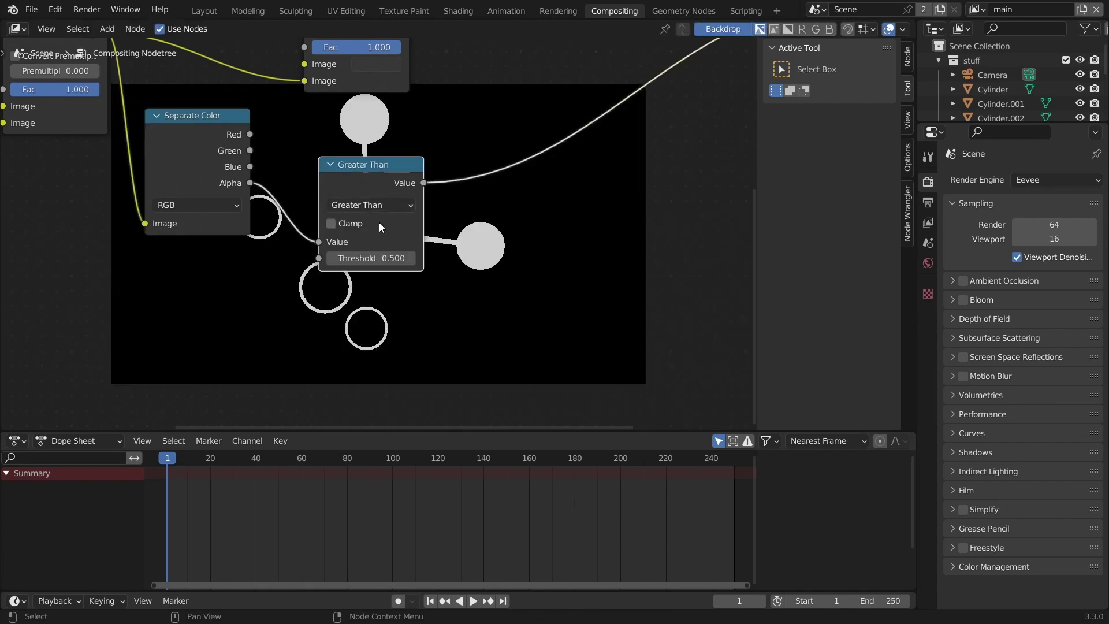
pyautogui.moveTo(396, 255); pyautogui.dragTo(280, 230, button='middle')
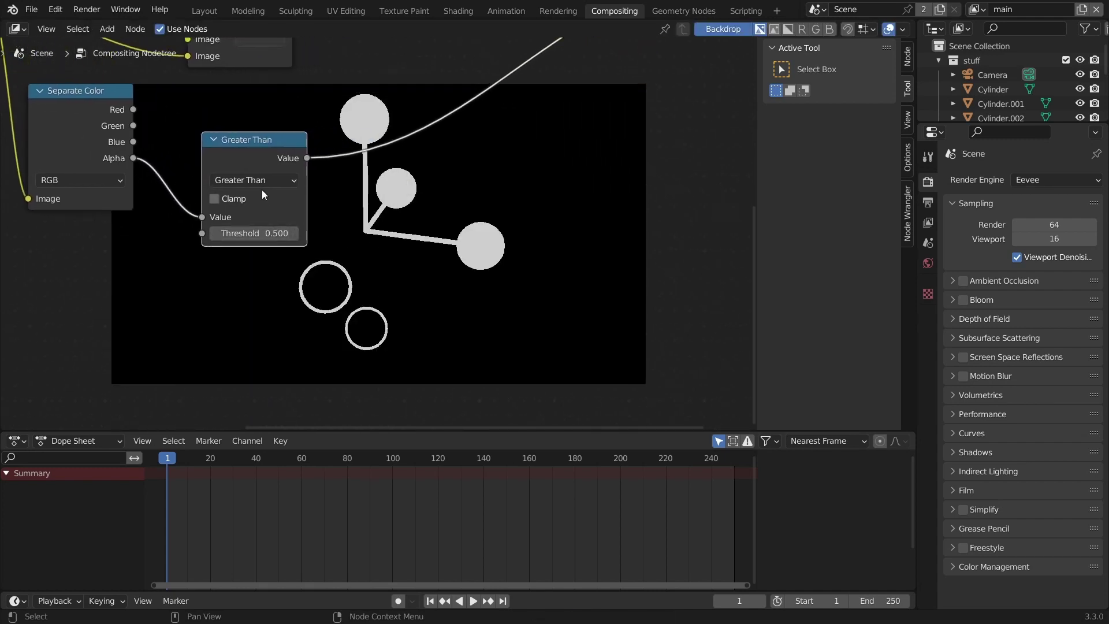
pyautogui.moveTo(251, 157); pyautogui.dragTo(202, 162)
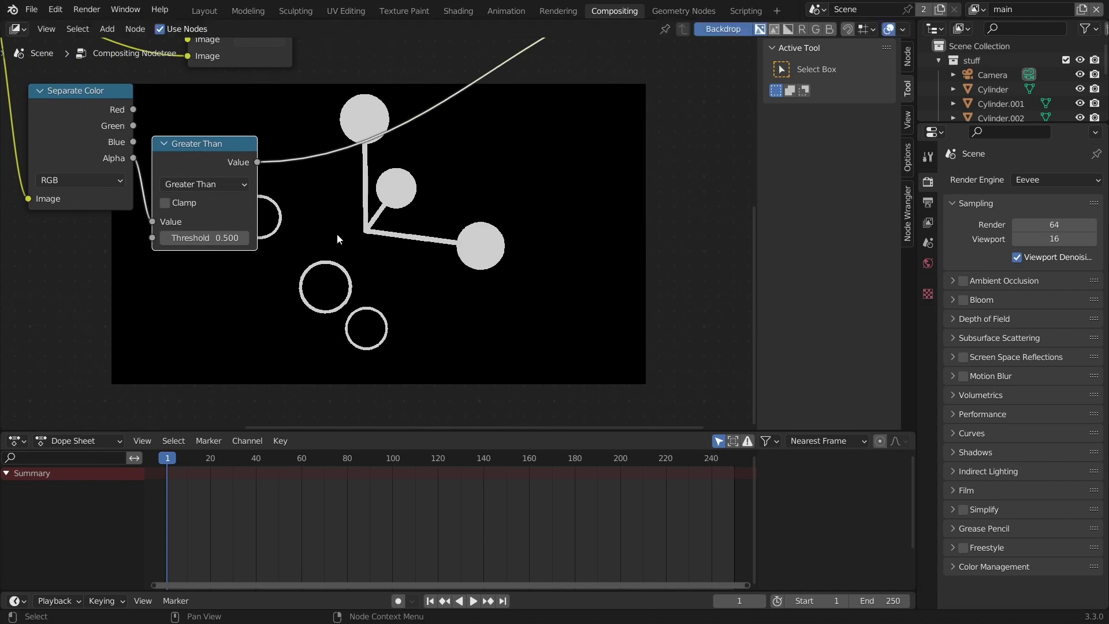
# Insert a Dilate/Erode node after Greater Than, in Feather mode with a distance of 15.
pyautogui.moveTo(369, 167); pyautogui.dragTo(320, 174, button='middle')
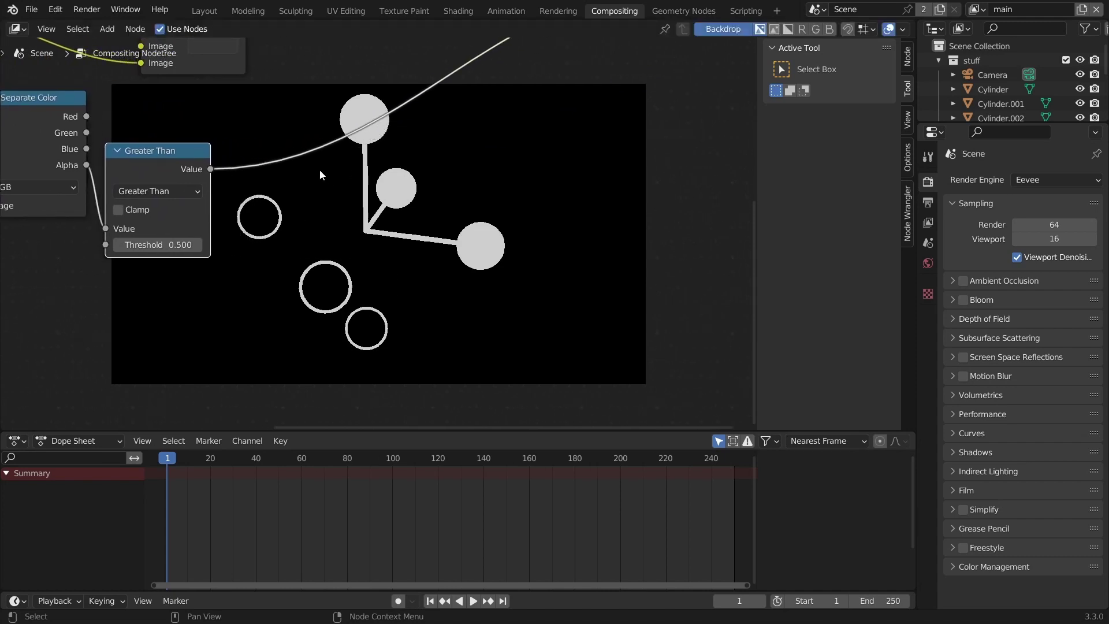
pyautogui.hotkey('shift', 'a')
pyautogui.write('dil')
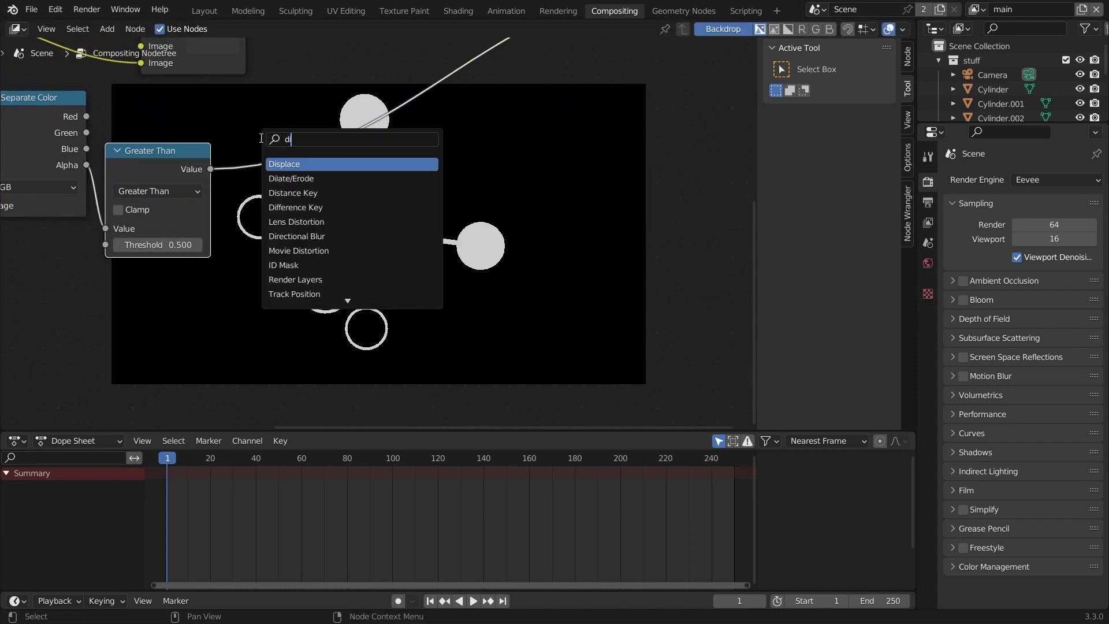
pyautogui.click(293, 164)
pyautogui.click(303, 156)
pyautogui.click(355, 166)
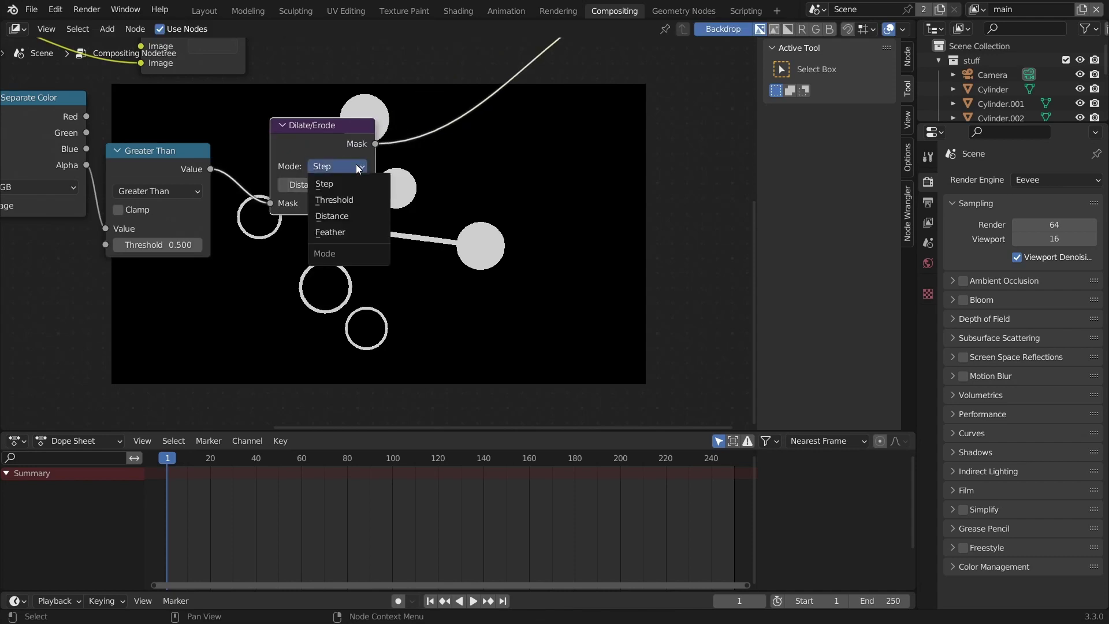
pyautogui.click(332, 211)
pyautogui.click(349, 180)
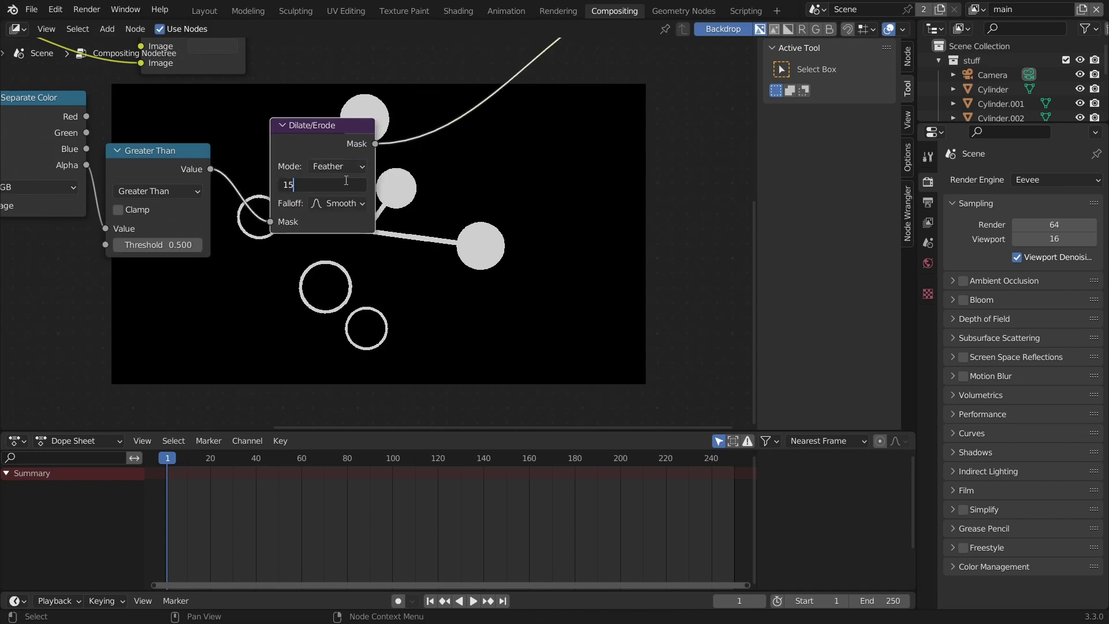
pyautogui.press('Return')
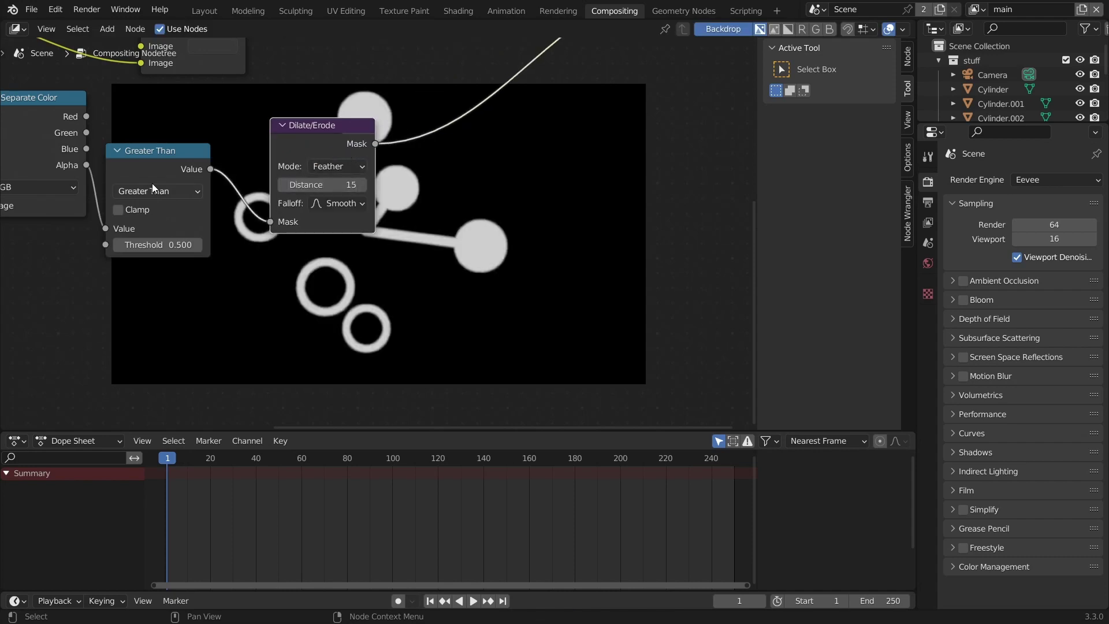
# Duplicate the Greater Than node after Dilate/Erode as a Subtract node that takes the Greater Than mask from the dilated mask.
pyautogui.hotkey('shift', 'd')
pyautogui.click(518, 168)
pyautogui.click(517, 159)
pyautogui.click(427, 145)
pyautogui.keyDown('alt'); pyautogui.moveTo(153, 195); pyautogui.dragTo(540, 207, button='right'); pyautogui.keyUp('alt')
pyautogui.moveTo(539, 207); pyautogui.dragTo(503, 220, button='middle')
pyautogui.scroll(-3, 439, 192)
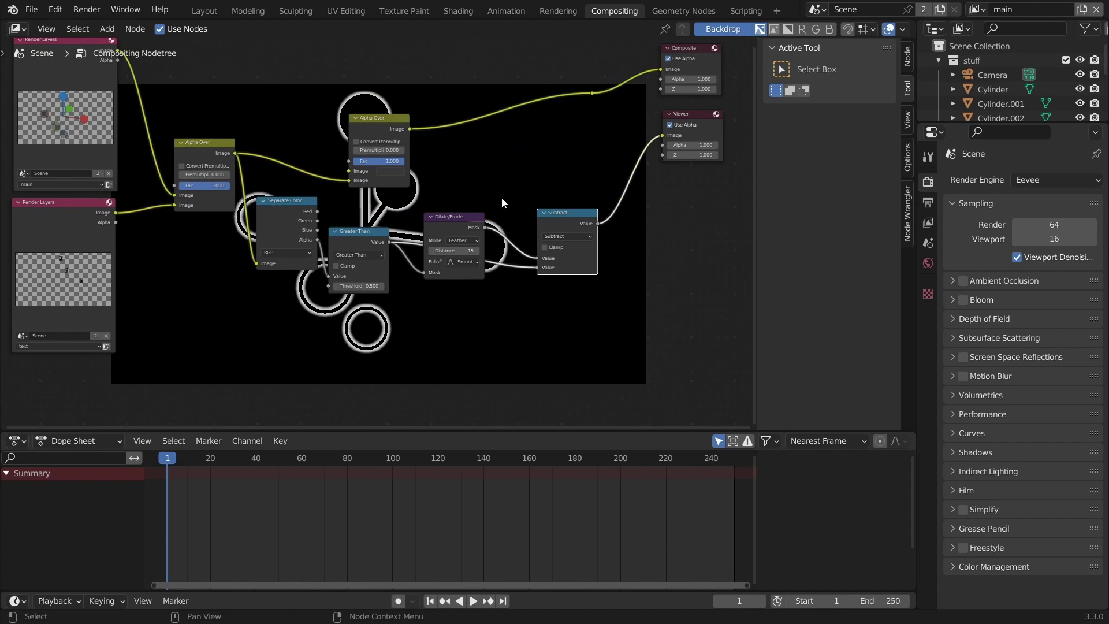
# Move the dark-background Alpha Over toward the outputs and add a duplicate before it with its foreground color set to black.
pyautogui.moveTo(397, 139); pyautogui.dragTo(516, 120)
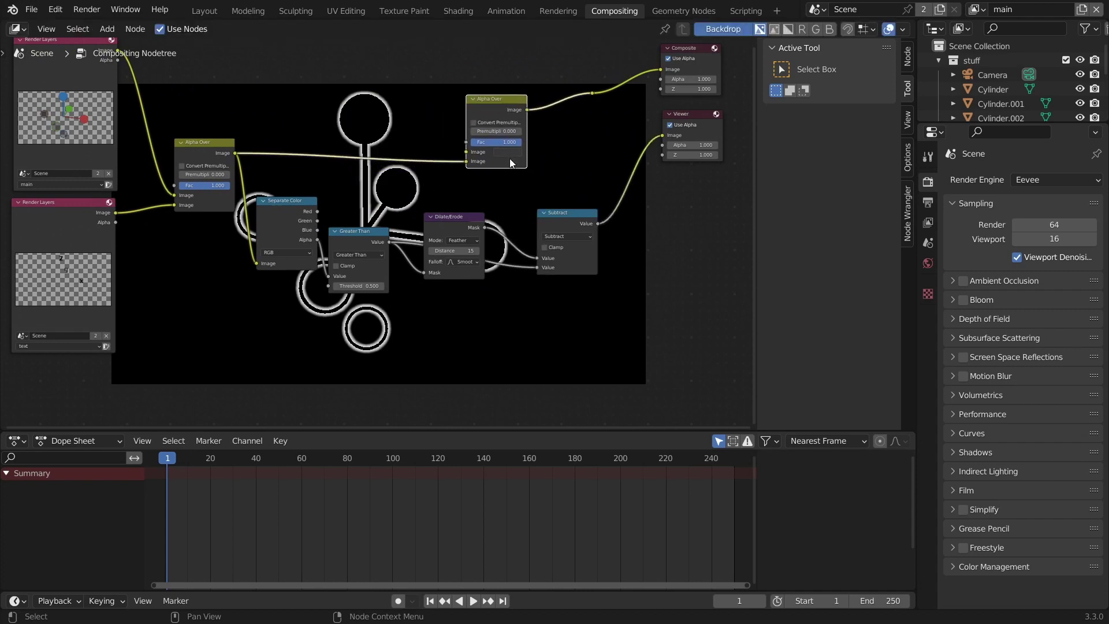
pyautogui.hotkey('shift', 'd')
pyautogui.click(420, 129)
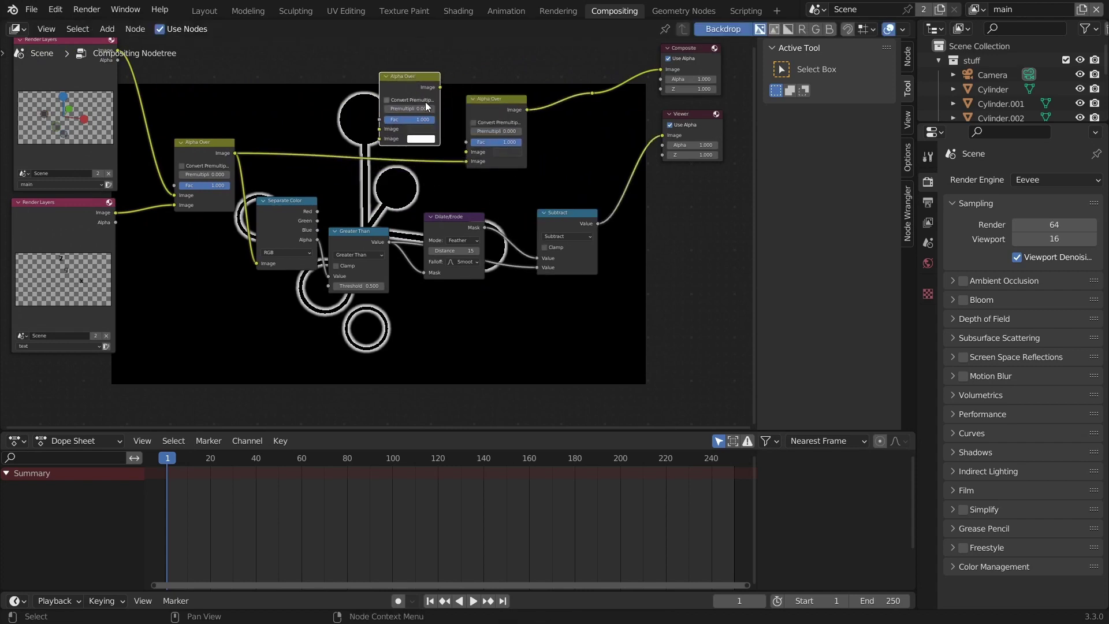
pyautogui.click(430, 140)
pyautogui.click(481, 76)
# Drive the duplicate Alpha Over's factor with Subtract, feed its image into the last Alpha Over's background, and preview the final composite.
pyautogui.keyDown('alt'); pyautogui.moveTo(580, 222); pyautogui.dragTo(500, 137, button='right'); pyautogui.keyUp('alt')
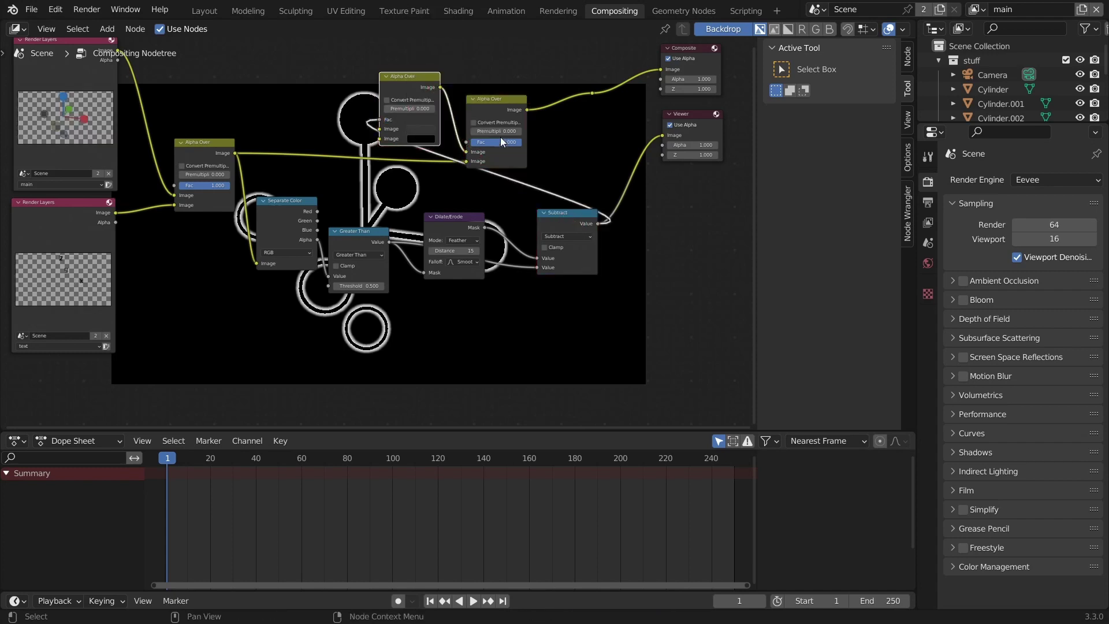
pyautogui.keyDown('ctrl'); pyautogui.keyDown('shift'); pyautogui.click(593, 93); pyautogui.keyUp('shift'); pyautogui.keyUp('ctrl')
pyautogui.moveTo(432, 172); pyautogui.dragTo(521, 89, button='middle')
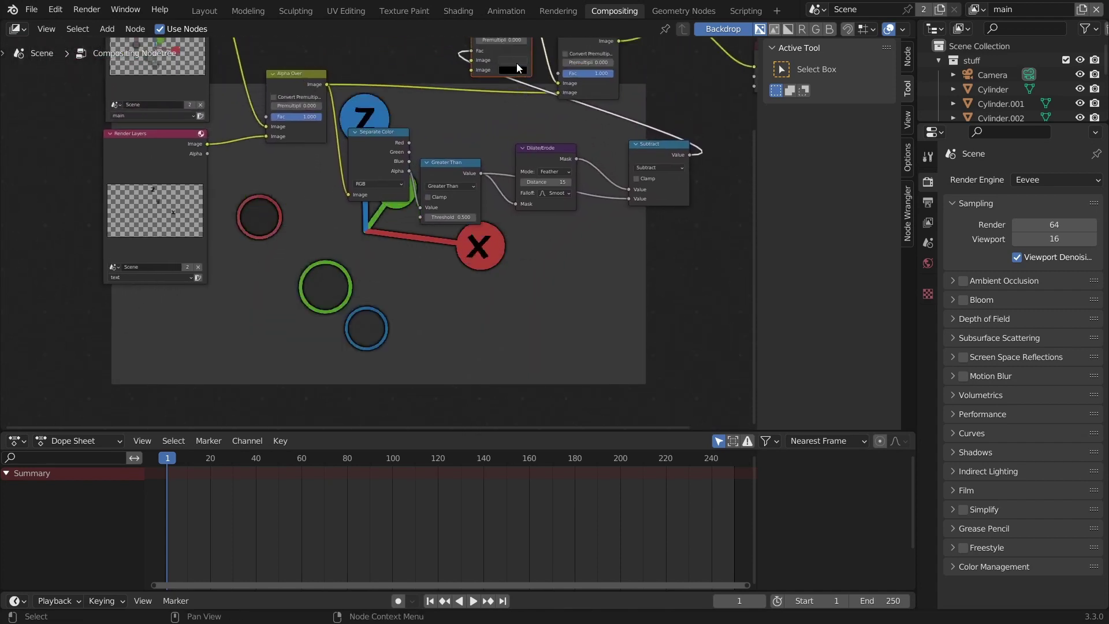
# Set the outline color on the duplicate Alpha Over to a fully bright, saturated yellow-orange with hue about 0.102.
pyautogui.click(520, 70)
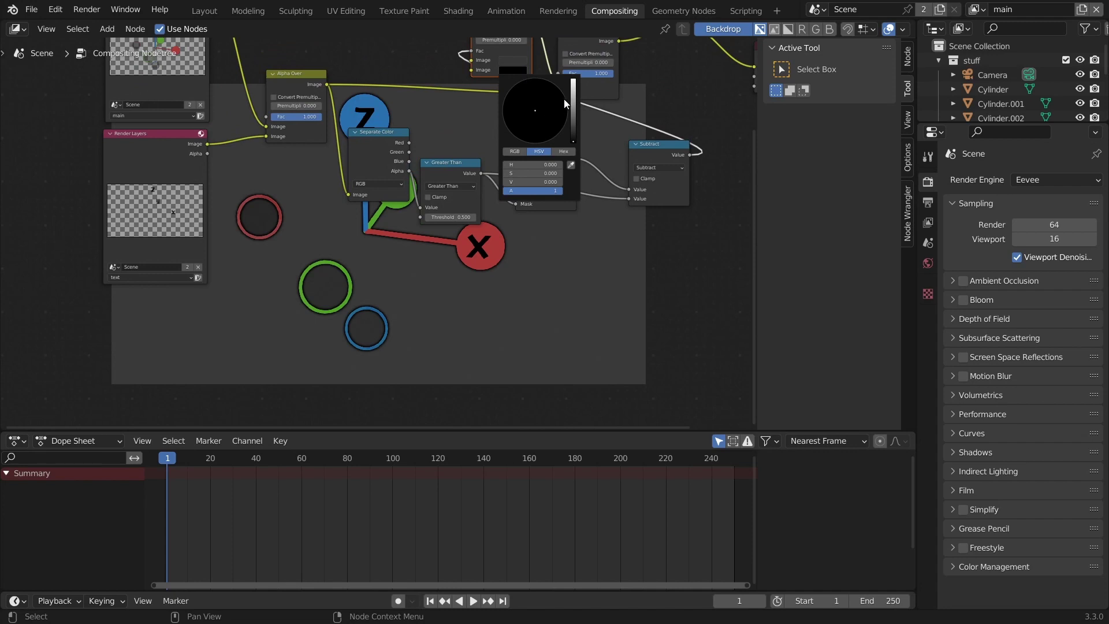
pyautogui.moveTo(573, 99); pyautogui.dragTo(577, 88)
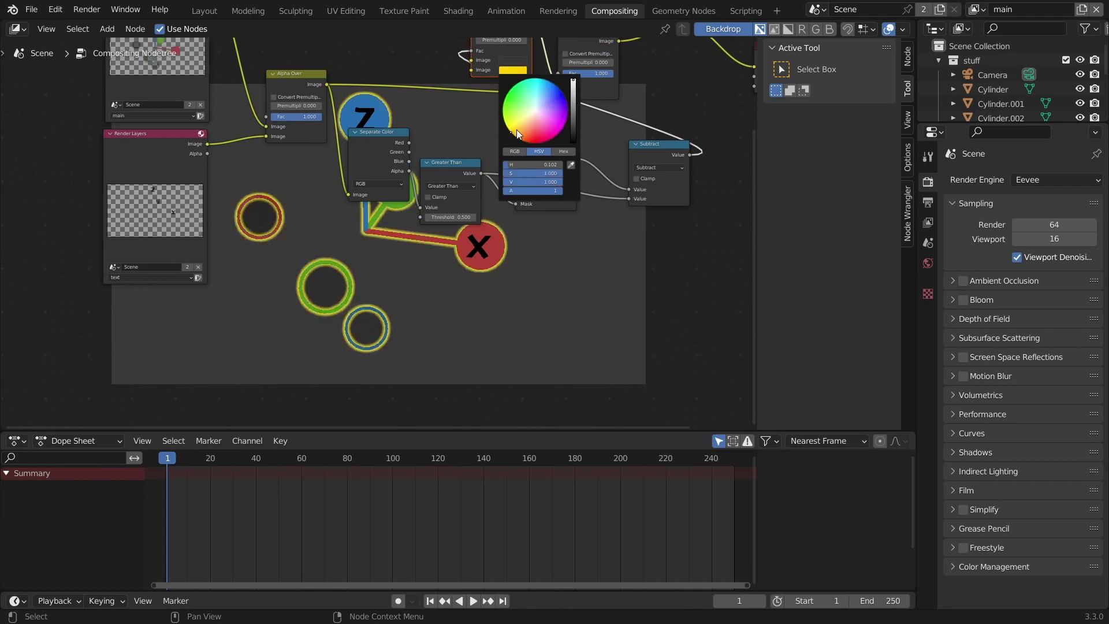
pyautogui.moveTo(305, 258); pyautogui.dragTo(307, 128, button='middle')
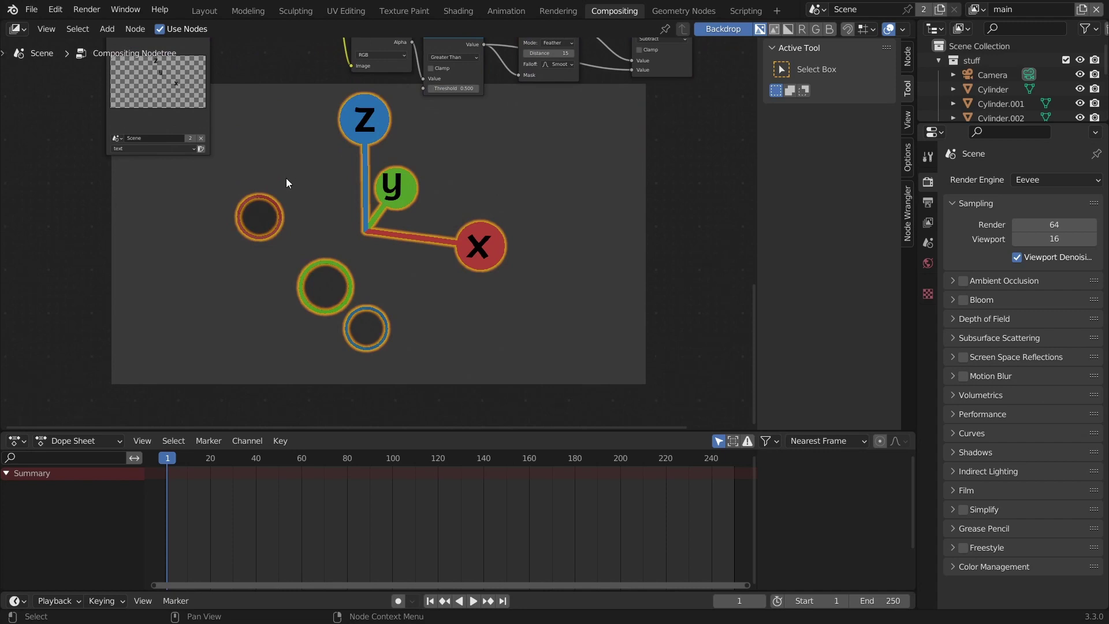
# Return to the Layout workspace.
pyautogui.click(204, 11)
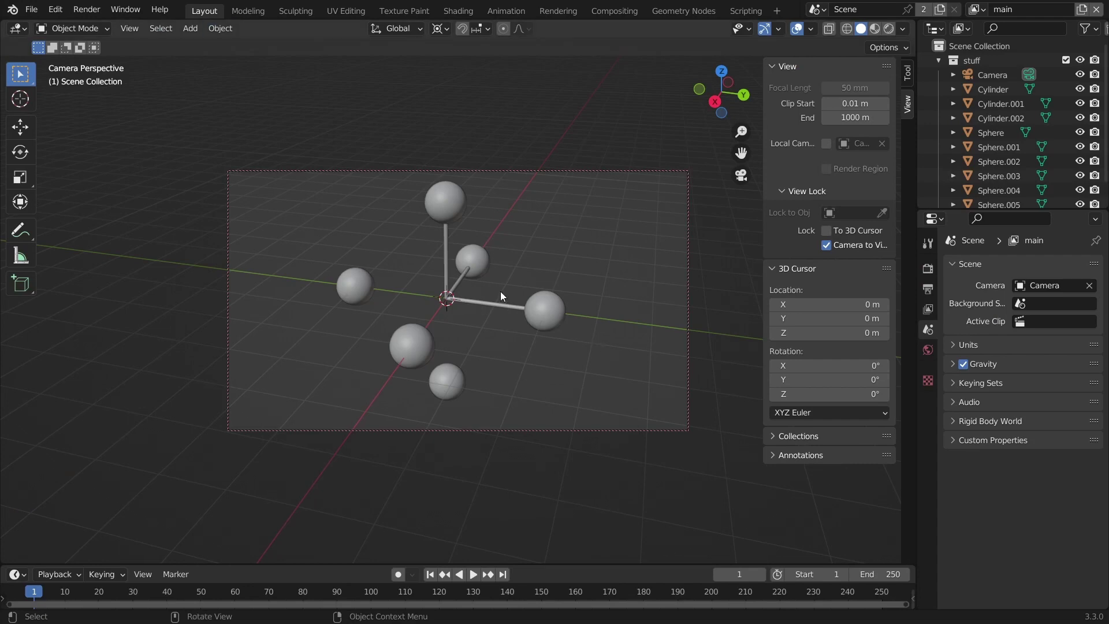